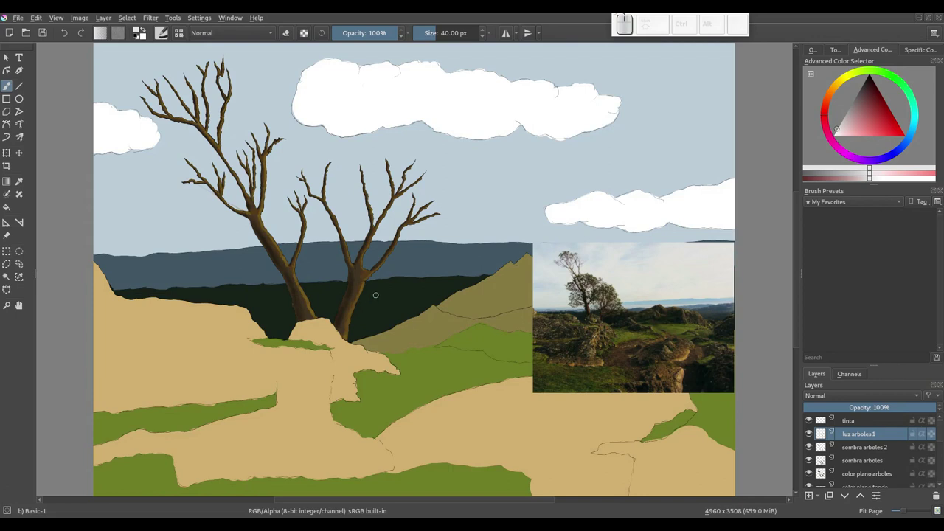
Zoom to 100% on the bare tree branches and pan until the tree fork is in view.
{"action": "left_click_drag", "start_coordinate": [363, 296], "coordinate": [353, 309]}
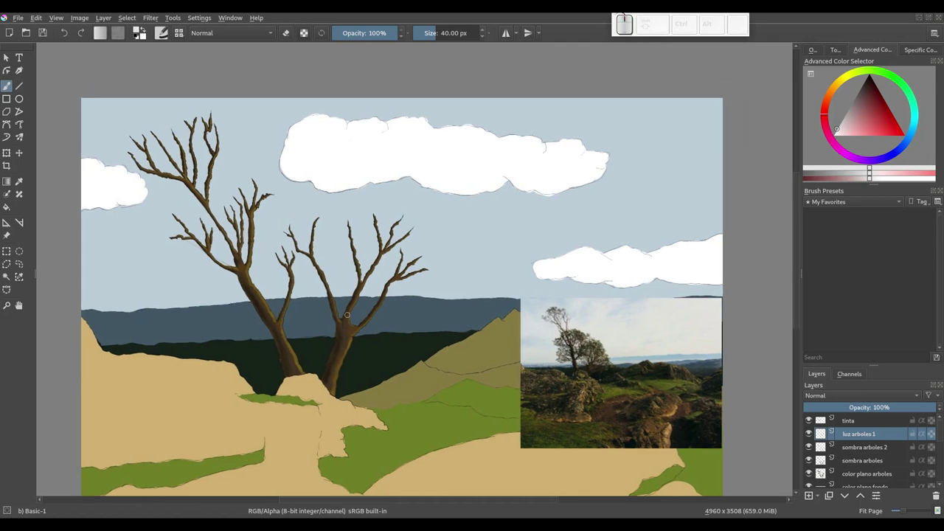
{"action": "key", "text": "plus"}
{"action": "key", "text": "plus"}
{"action": "mouse_move", "coordinate": [456, 300]}
{"action": "left_mouse_down"}
{"action": "mouse_move", "coordinate": [547, 254]}
{"action": "mouse_move", "coordinate": [437, 252]}
{"action": "left_mouse_up"}
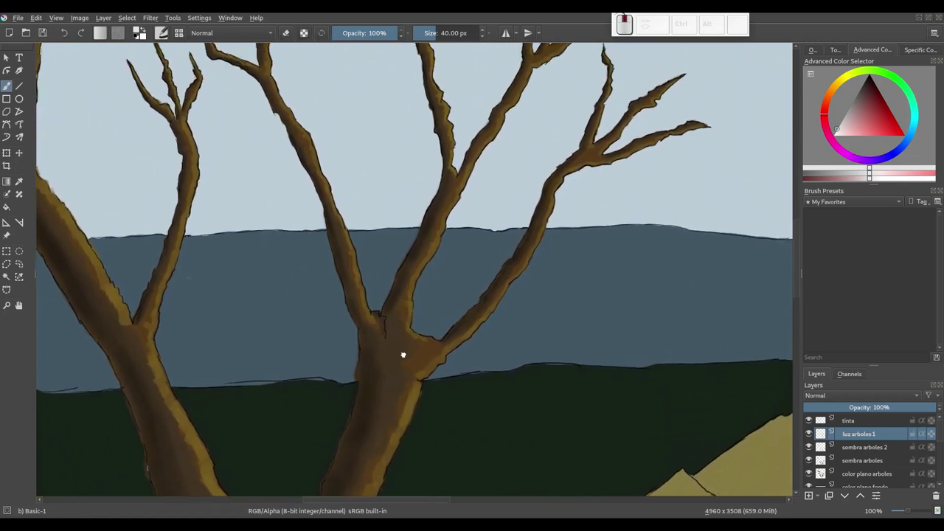
{"action": "mouse_move", "coordinate": [437, 252]}
{"action": "left_mouse_down"}
{"action": "mouse_move", "coordinate": [463, 321]}
{"action": "mouse_move", "coordinate": [457, 314]}
{"action": "mouse_move", "coordinate": [452, 338]}
{"action": "mouse_move", "coordinate": [448, 316]}
{"action": "left_mouse_up"}
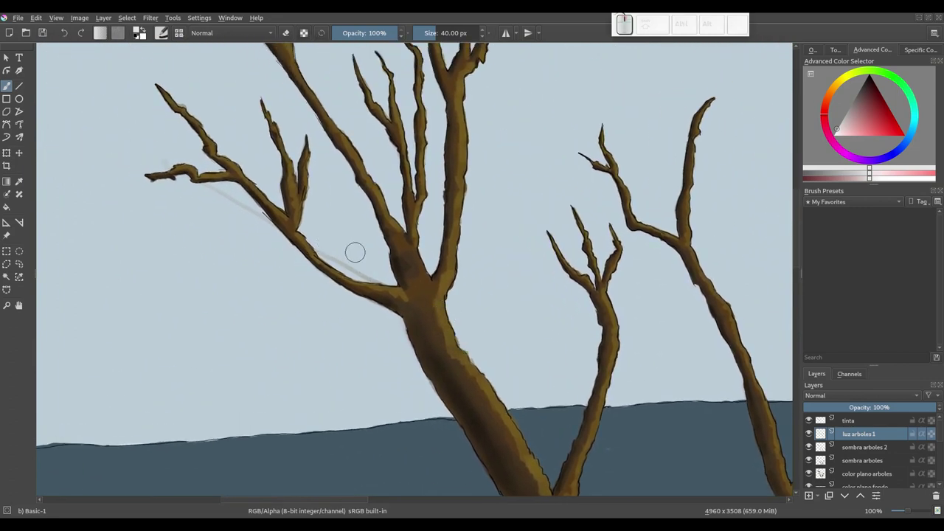
Pick the Eraser Small preset from the My Favorites brush tag.
{"action": "left_click", "coordinate": [849, 201]}
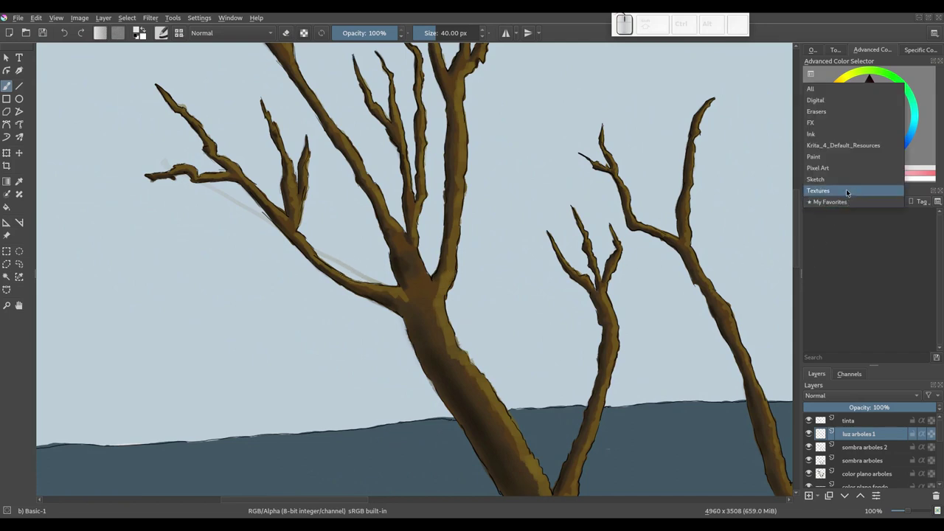
{"action": "left_click", "coordinate": [846, 190]}
{"action": "left_click", "coordinate": [848, 201]}
{"action": "left_click", "coordinate": [833, 200]}
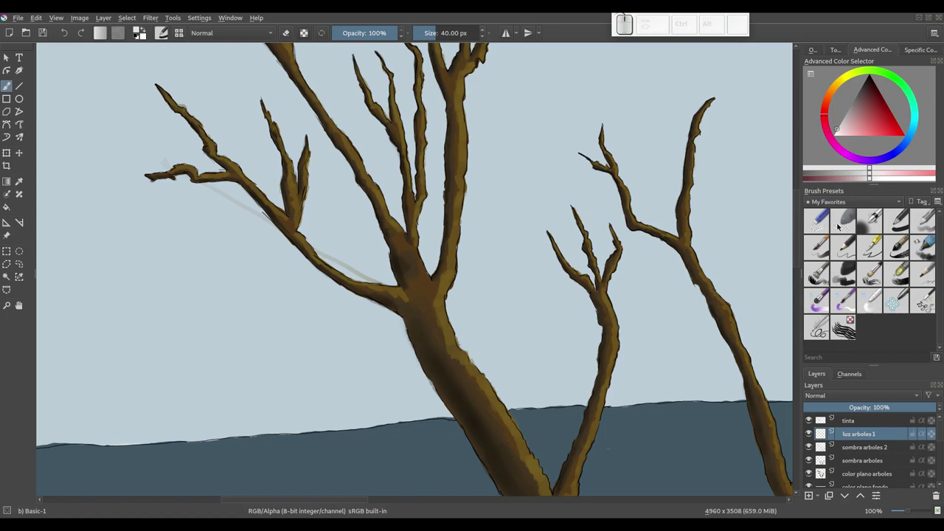
{"action": "left_click", "coordinate": [817, 220]}
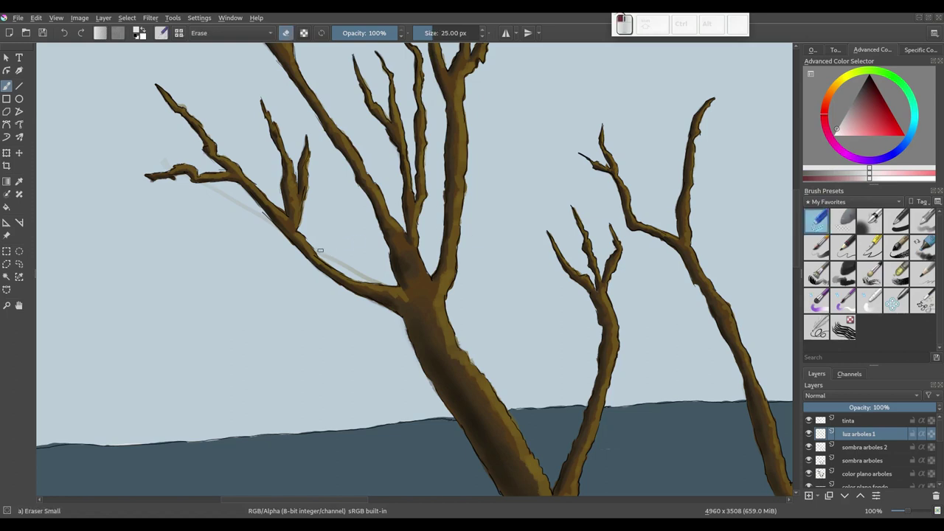
Erase the faint grey stray streaks along and above the left branch.
{"action": "left_click_drag", "start_coordinate": [320, 251], "coordinate": [356, 271]}
{"action": "left_click_drag", "start_coordinate": [383, 283], "coordinate": [367, 279]}
{"action": "left_click_drag", "start_coordinate": [264, 216], "coordinate": [216, 191]}
{"action": "left_click_drag", "start_coordinate": [160, 156], "coordinate": [163, 158]}
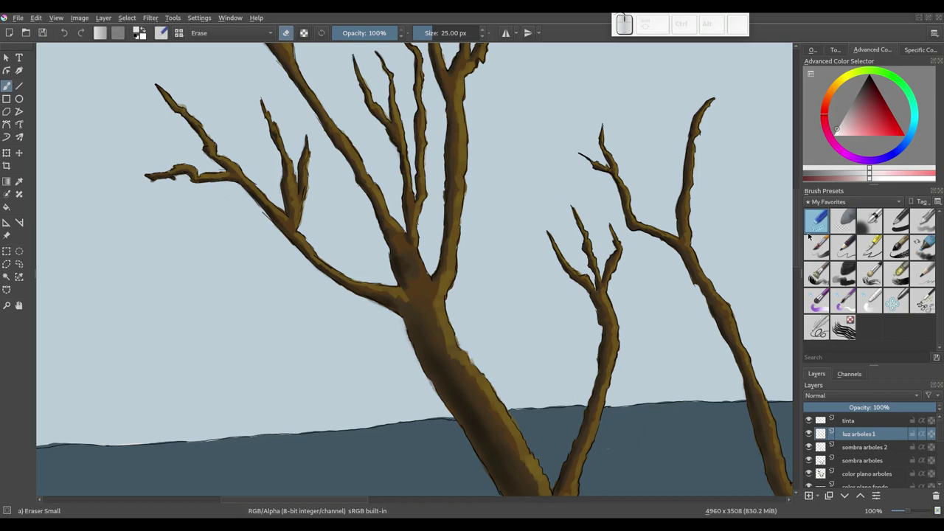
Select Airbrush Soft at about 41 px and sample the trunk's brown colour.
{"action": "left_click", "coordinate": [871, 223]}
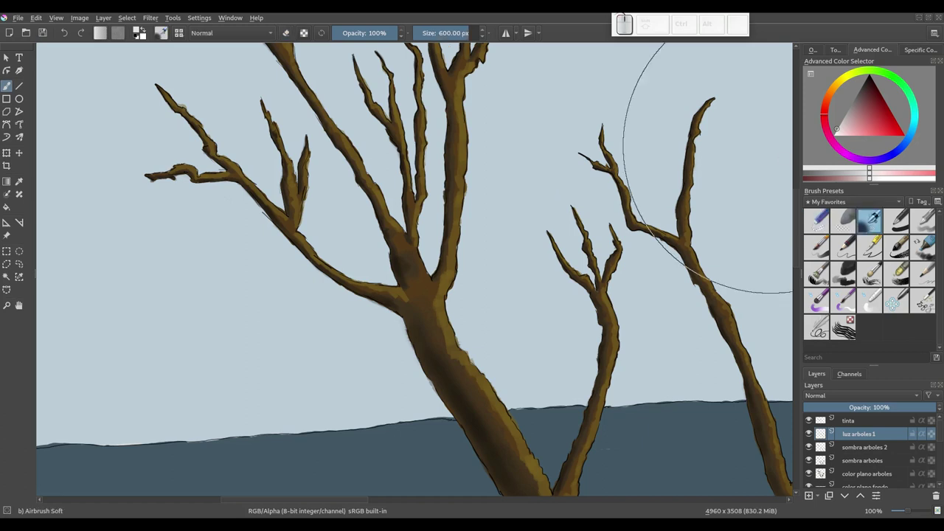
{"action": "left_click", "coordinate": [436, 33]}
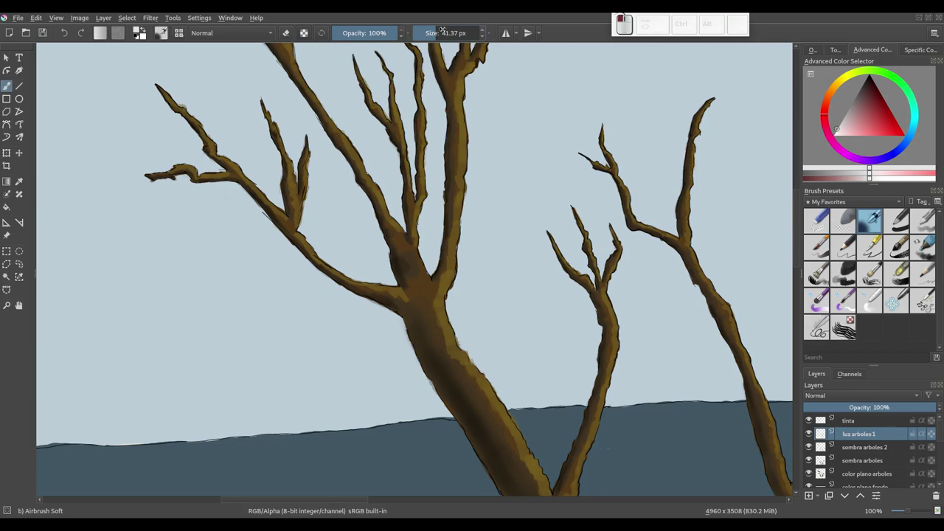
{"action": "left_click", "coordinate": [845, 80]}
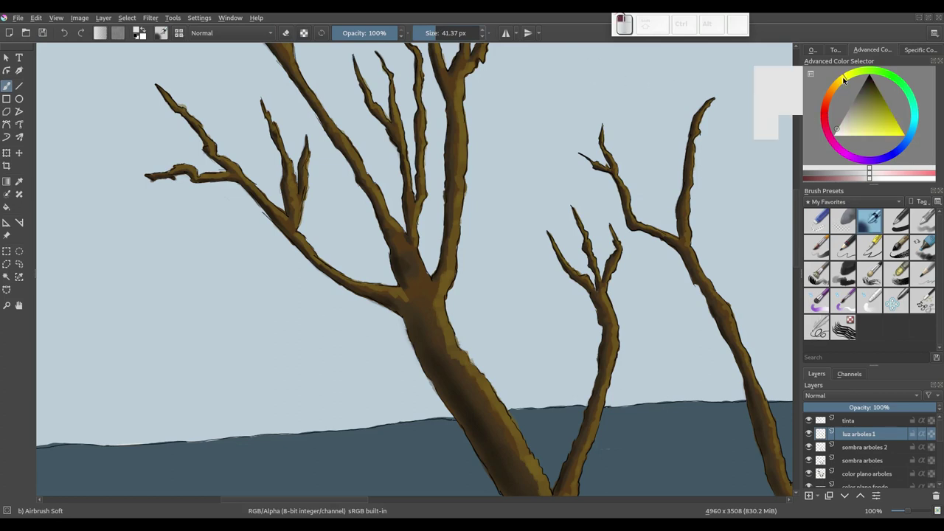
{"action": "left_click", "coordinate": [458, 148], "text": "ctrl"}
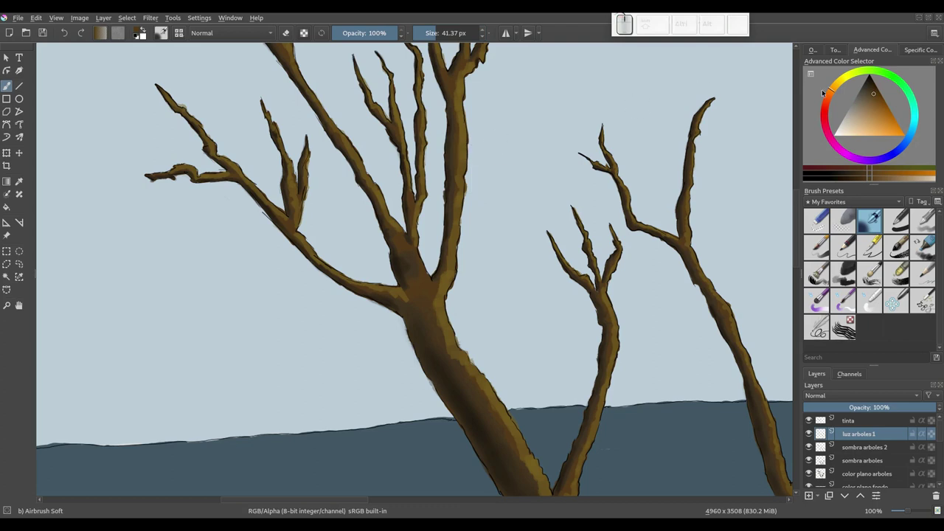
{"action": "left_click", "coordinate": [427, 284], "text": "ctrl"}
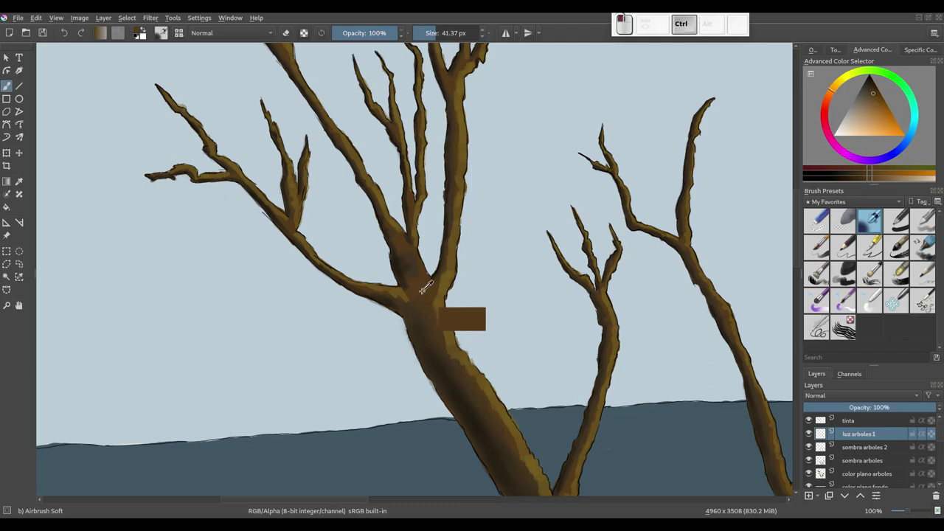
Shift the sampled colour to a light golden-ochre and rotate the canvas about 41 degrees.
{"action": "left_click_drag", "start_coordinate": [832, 90], "coordinate": [872, 110]}
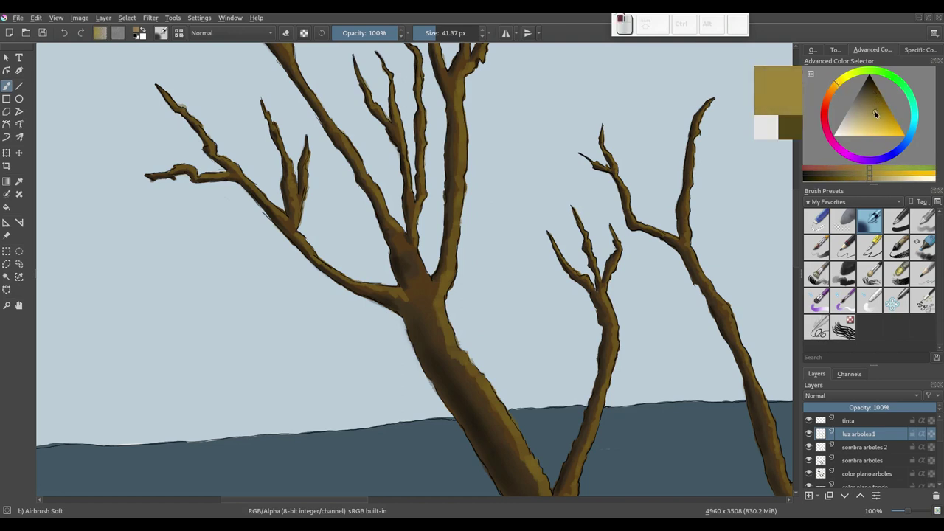
{"action": "left_click_drag", "start_coordinate": [875, 113], "coordinate": [874, 115]}
{"action": "mouse_move", "coordinate": [465, 267]}
{"action": "left_mouse_down"}
{"action": "mouse_move", "coordinate": [455, 298]}
{"action": "mouse_move", "coordinate": [404, 279]}
{"action": "left_mouse_up"}
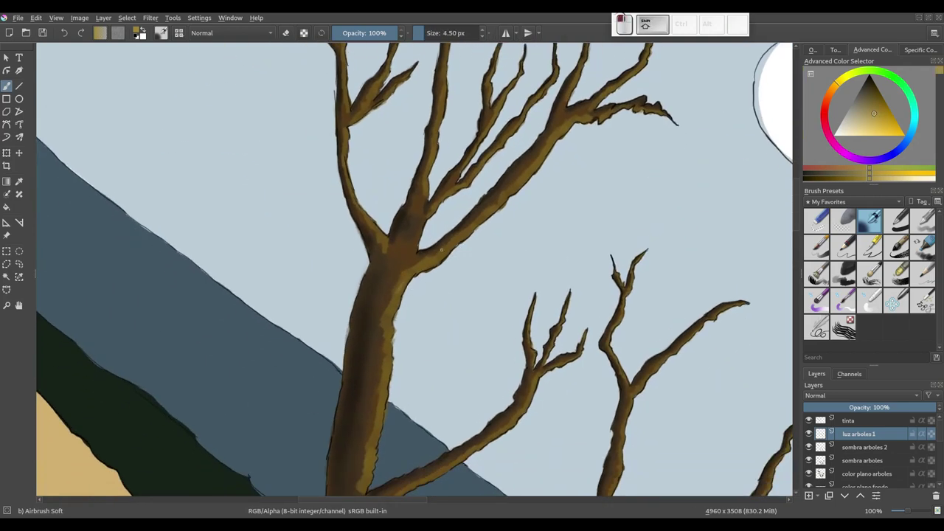
Lighten the airbrush colour and enlarge the brush to about 11 px.
{"action": "key", "text": "ctrl"}
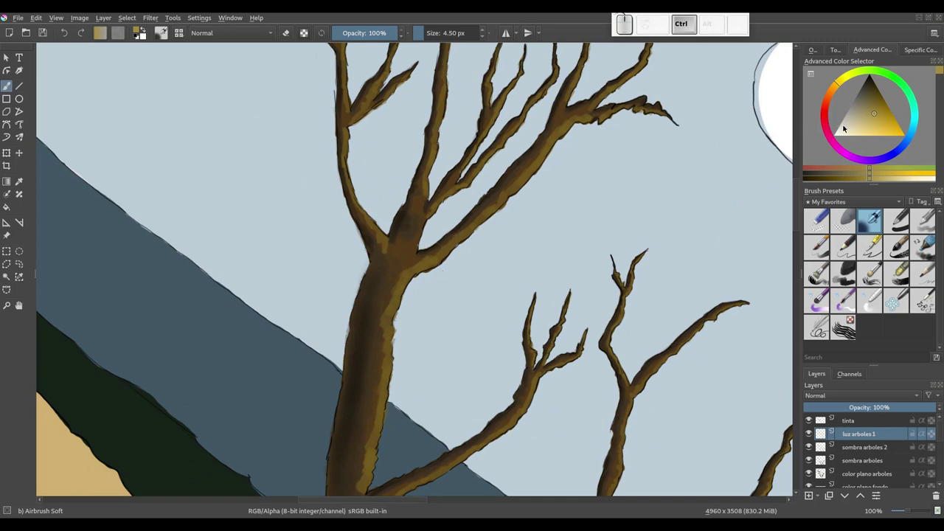
{"action": "left_click_drag", "start_coordinate": [873, 114], "coordinate": [866, 123]}
{"action": "key", "text": "shift"}
{"action": "left_click_drag", "start_coordinate": [402, 286], "coordinate": [396, 305]}
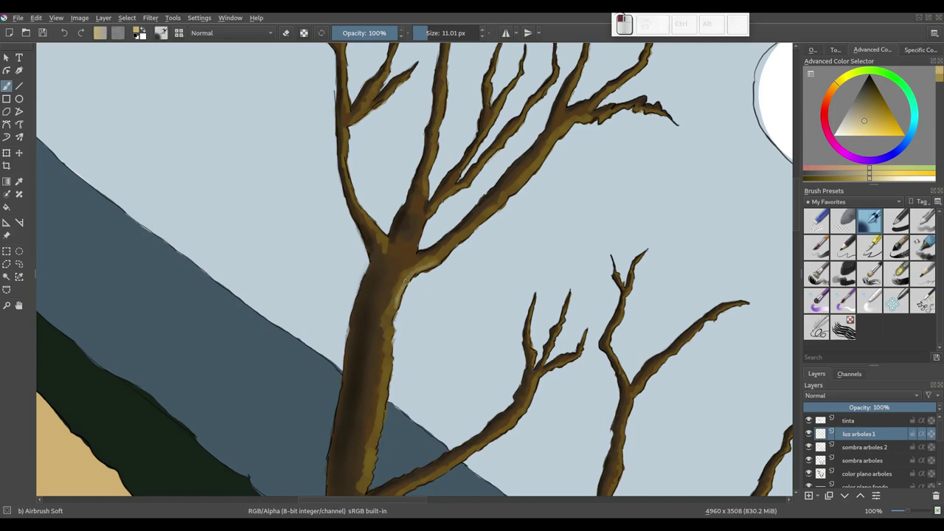
{"action": "left_click", "coordinate": [423, 310], "text": "ctrl"}
Airbrush faint highlights along the trunk's right edge and the adjoining branch at 15–21 px.
{"action": "left_click_drag", "start_coordinate": [417, 278], "coordinate": [403, 284]}
{"action": "left_click_drag", "start_coordinate": [377, 355], "coordinate": [391, 333]}
{"action": "left_click_drag", "start_coordinate": [418, 271], "coordinate": [460, 244]}
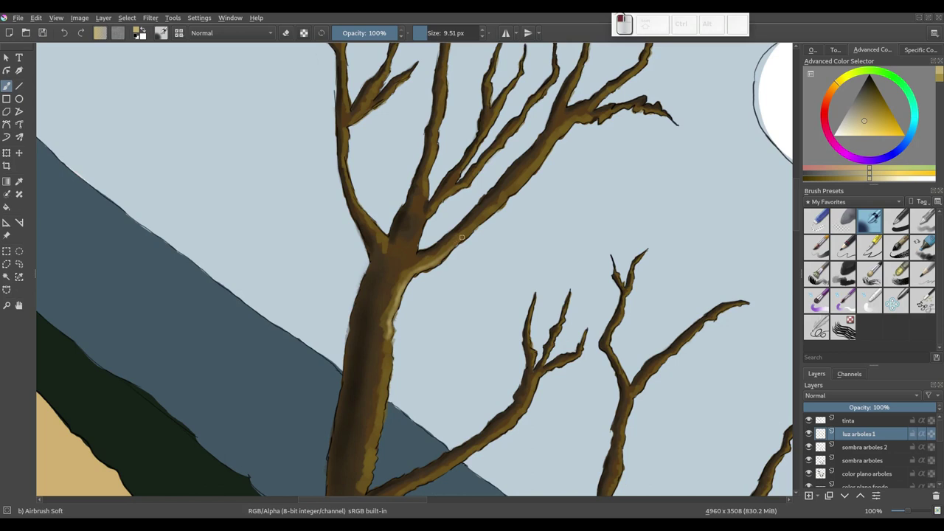
{"action": "left_click_drag", "start_coordinate": [463, 238], "coordinate": [453, 245]}
{"action": "mouse_move", "coordinate": [384, 303]}
{"action": "left_mouse_down"}
{"action": "mouse_move", "coordinate": [394, 336]}
{"action": "mouse_move", "coordinate": [405, 301]}
{"action": "mouse_move", "coordinate": [382, 442]}
{"action": "left_mouse_up"}
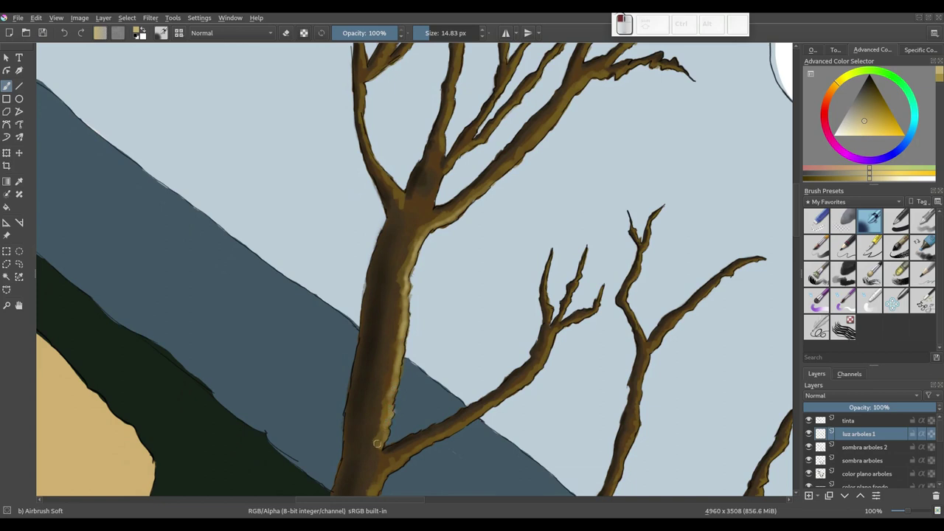
Highlight the right and upper edges of the upper branches out to their tips.
{"action": "left_click_drag", "start_coordinate": [380, 375], "coordinate": [314, 466]}
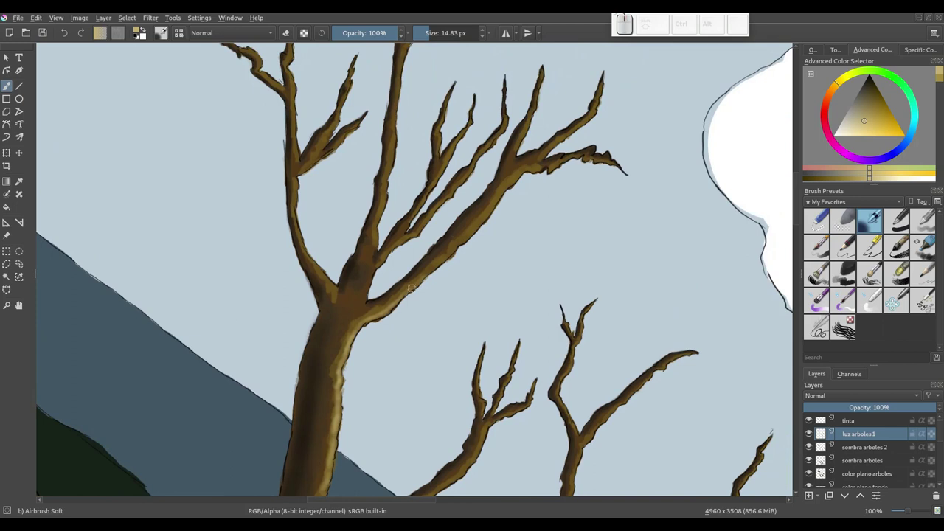
{"action": "mouse_move", "coordinate": [418, 282]}
{"action": "left_mouse_down"}
{"action": "mouse_move", "coordinate": [507, 184]}
{"action": "mouse_move", "coordinate": [553, 161]}
{"action": "mouse_move", "coordinate": [465, 230]}
{"action": "left_mouse_up"}
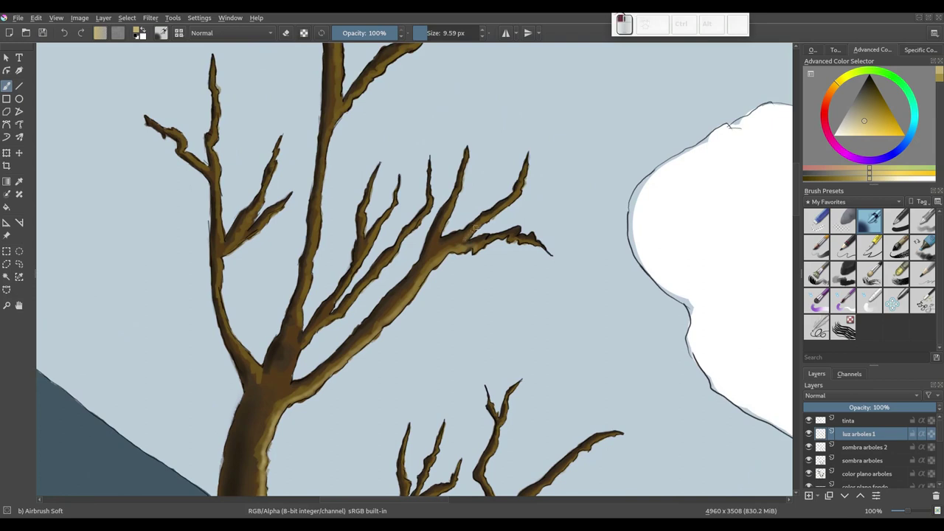
{"action": "mouse_move", "coordinate": [534, 156]}
{"action": "left_mouse_down"}
{"action": "mouse_move", "coordinate": [458, 227]}
{"action": "mouse_move", "coordinate": [489, 200]}
{"action": "mouse_move", "coordinate": [512, 196]}
{"action": "left_mouse_up"}
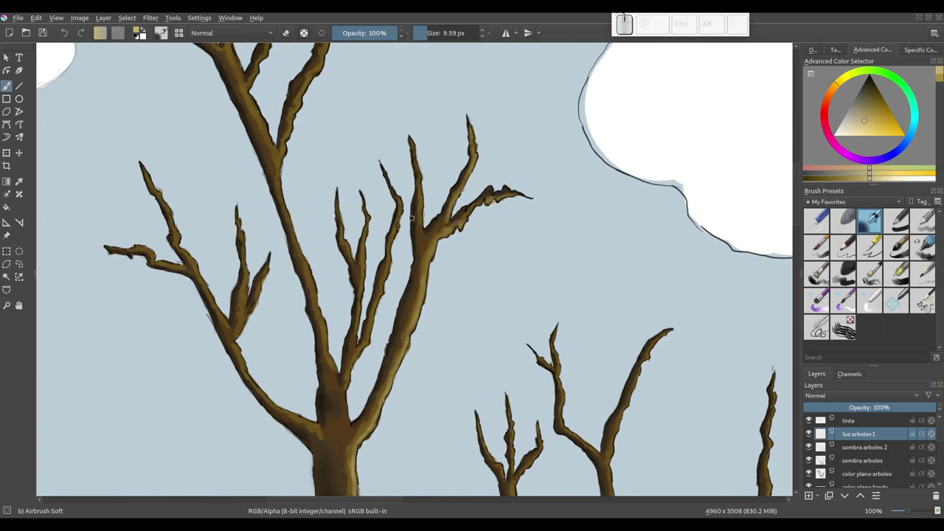
{"action": "mouse_move", "coordinate": [395, 193]}
{"action": "left_mouse_down"}
{"action": "mouse_move", "coordinate": [388, 286]}
{"action": "mouse_move", "coordinate": [344, 382]}
{"action": "mouse_move", "coordinate": [347, 312]}
{"action": "mouse_move", "coordinate": [390, 276]}
{"action": "mouse_move", "coordinate": [301, 340]}
{"action": "mouse_move", "coordinate": [362, 274]}
{"action": "mouse_move", "coordinate": [459, 258]}
{"action": "left_mouse_up"}
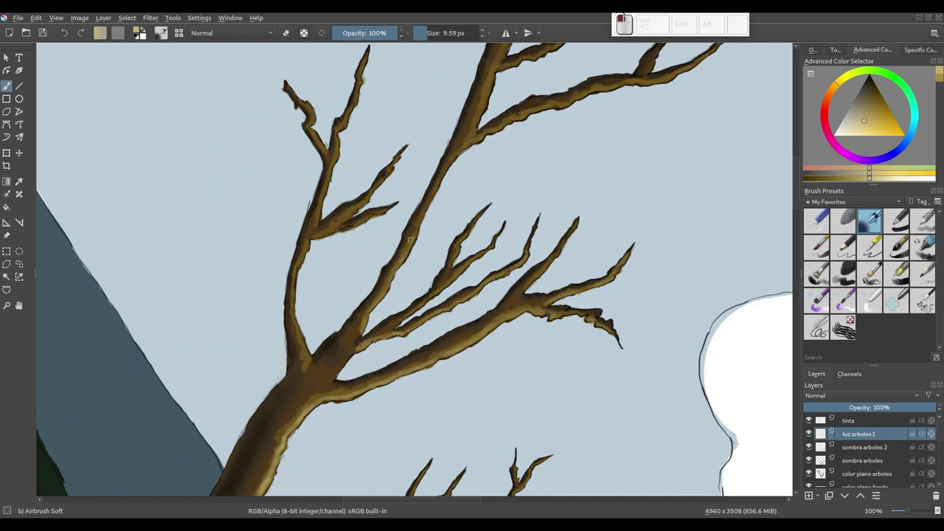
{"action": "left_click_drag", "start_coordinate": [406, 252], "coordinate": [374, 293]}
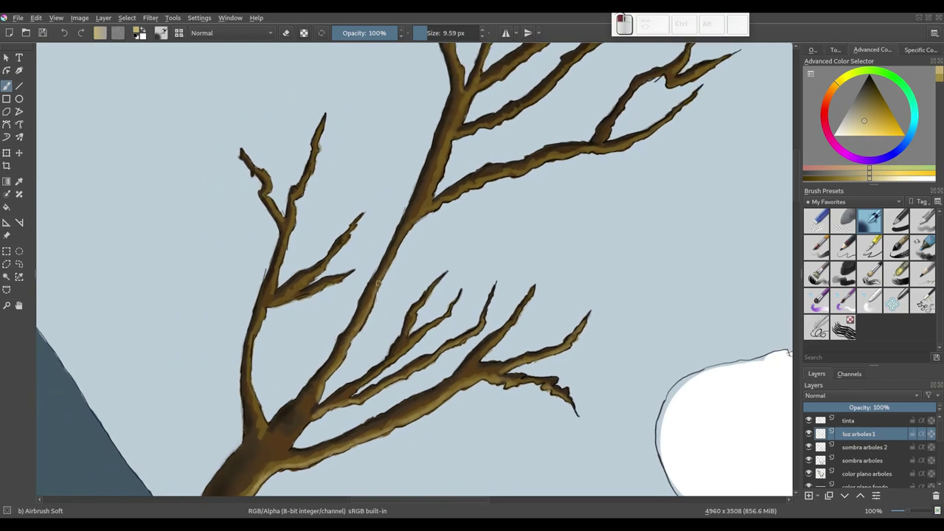
{"action": "mouse_move", "coordinate": [402, 239]}
{"action": "left_mouse_down"}
{"action": "mouse_move", "coordinate": [426, 212]}
{"action": "mouse_move", "coordinate": [512, 168]}
{"action": "mouse_move", "coordinate": [606, 148]}
{"action": "left_mouse_up"}
{"action": "left_click", "coordinate": [511, 165], "text": "ctrl"}
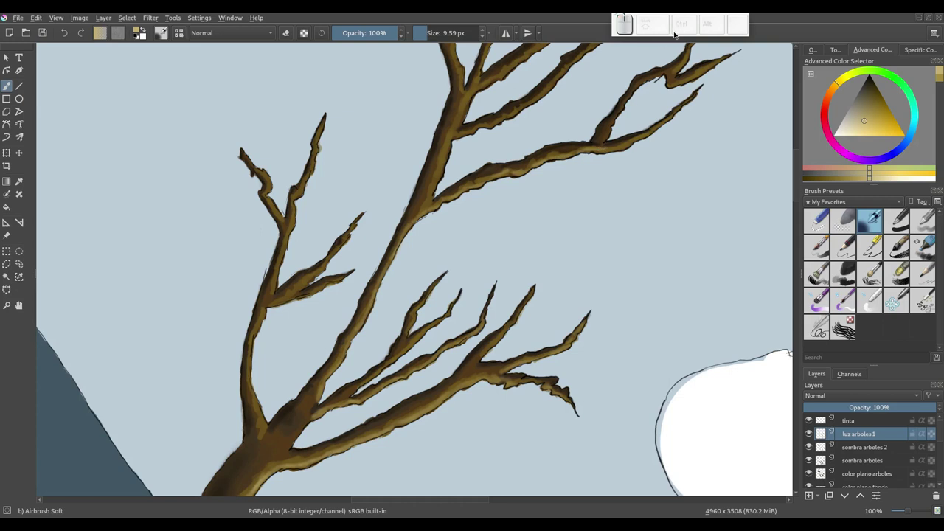
Add light tan touches along the upper-right branch edges and a small twig tip.
{"action": "left_click_drag", "start_coordinate": [626, 146], "coordinate": [617, 148]}
{"action": "left_click_drag", "start_coordinate": [662, 124], "coordinate": [612, 128]}
{"action": "mouse_move", "coordinate": [633, 95]}
{"action": "left_mouse_down"}
{"action": "mouse_move", "coordinate": [668, 74]}
{"action": "mouse_move", "coordinate": [696, 74]}
{"action": "mouse_move", "coordinate": [647, 87]}
{"action": "mouse_move", "coordinate": [607, 173]}
{"action": "left_mouse_up"}
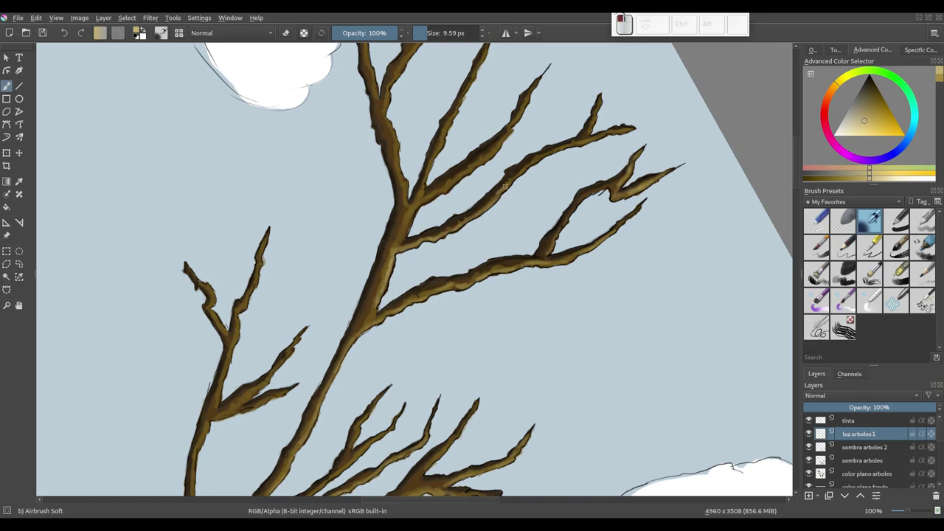
{"action": "left_click_drag", "start_coordinate": [537, 157], "coordinate": [588, 143]}
{"action": "left_click_drag", "start_coordinate": [599, 96], "coordinate": [598, 104]}
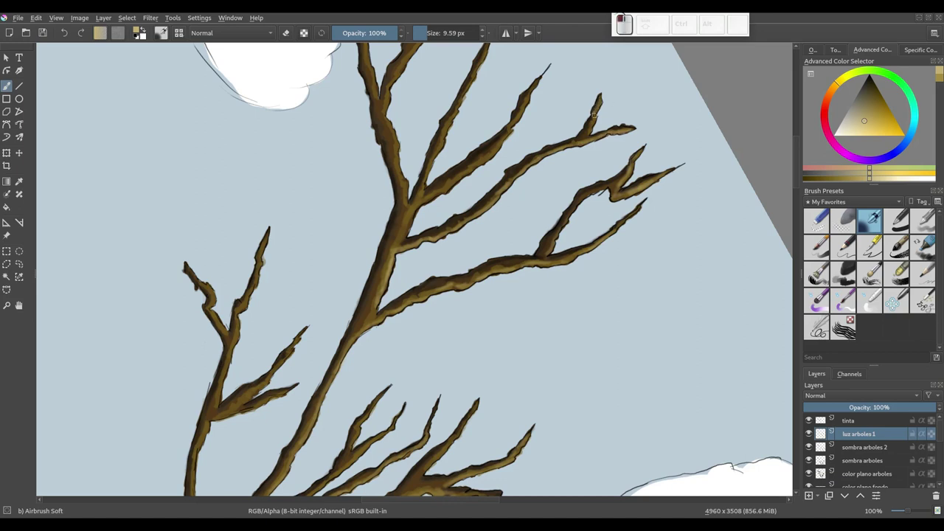
{"action": "scroll", "coordinate": [388, 244], "scroll_direction": "up", "scroll_amount": 2}
Highlight the upper branches running down toward the fork.
{"action": "left_click_drag", "start_coordinate": [399, 269], "coordinate": [483, 196]}
{"action": "left_click_drag", "start_coordinate": [524, 137], "coordinate": [436, 262]}
{"action": "left_click_drag", "start_coordinate": [359, 309], "coordinate": [425, 164]}
{"action": "mouse_move", "coordinate": [408, 115]}
{"action": "left_mouse_down"}
{"action": "mouse_move", "coordinate": [344, 174]}
{"action": "mouse_move", "coordinate": [320, 215]}
{"action": "mouse_move", "coordinate": [317, 247]}
{"action": "mouse_move", "coordinate": [357, 387]}
{"action": "left_mouse_up"}
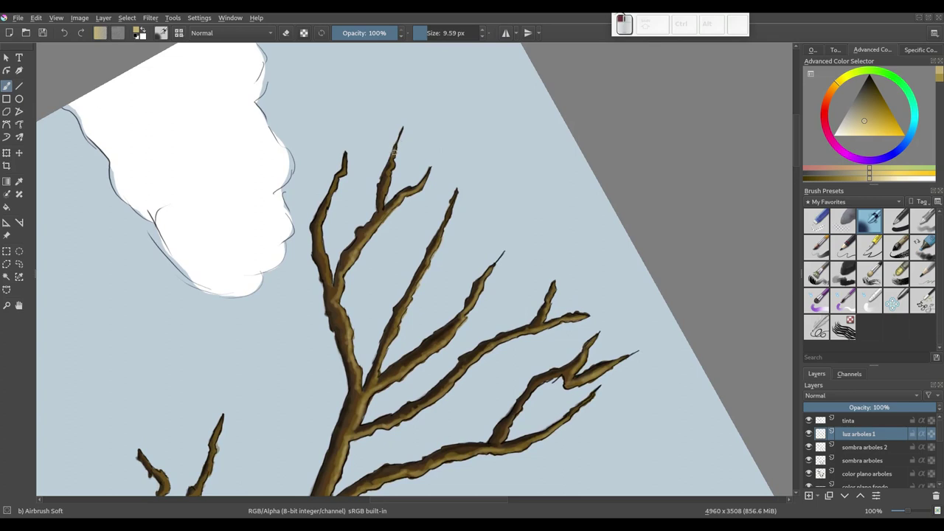
{"action": "left_click_drag", "start_coordinate": [393, 164], "coordinate": [382, 211]}
{"action": "mouse_move", "coordinate": [342, 158]}
{"action": "left_mouse_down"}
{"action": "mouse_move", "coordinate": [321, 219]}
{"action": "mouse_move", "coordinate": [329, 279]}
{"action": "mouse_move", "coordinate": [435, 232]}
{"action": "mouse_move", "coordinate": [443, 243]}
{"action": "mouse_move", "coordinate": [449, 213]}
{"action": "mouse_move", "coordinate": [484, 301]}
{"action": "left_mouse_up"}
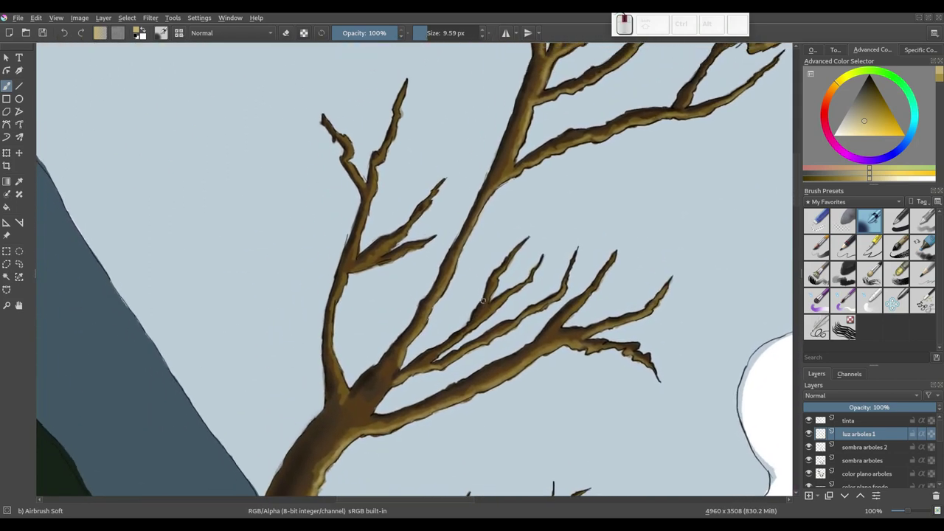
Trace the upper branch tip and the upright upper-left twig's forked tip with tan highlights.
{"action": "left_click_drag", "start_coordinate": [426, 242], "coordinate": [421, 244]}
{"action": "left_click_drag", "start_coordinate": [403, 252], "coordinate": [353, 271]}
{"action": "left_click_drag", "start_coordinate": [443, 188], "coordinate": [376, 257]}
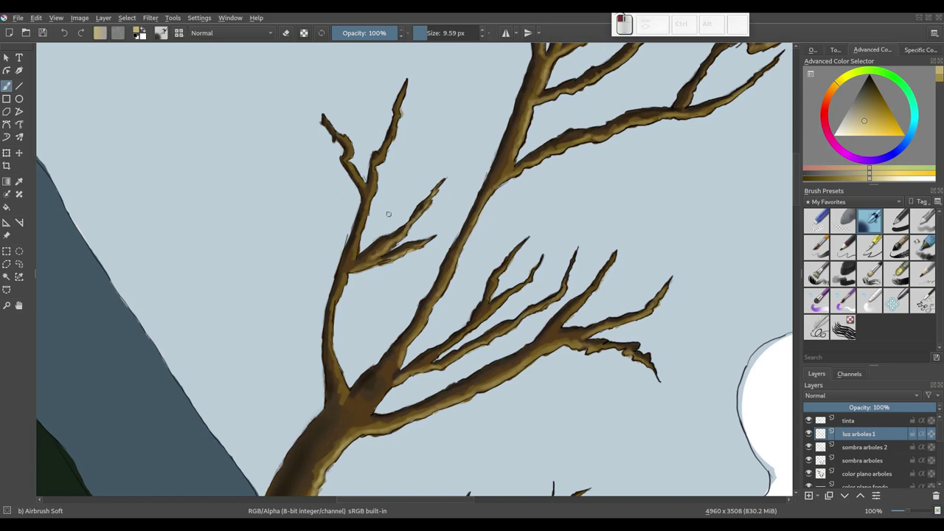
{"action": "left_click_drag", "start_coordinate": [406, 85], "coordinate": [353, 259]}
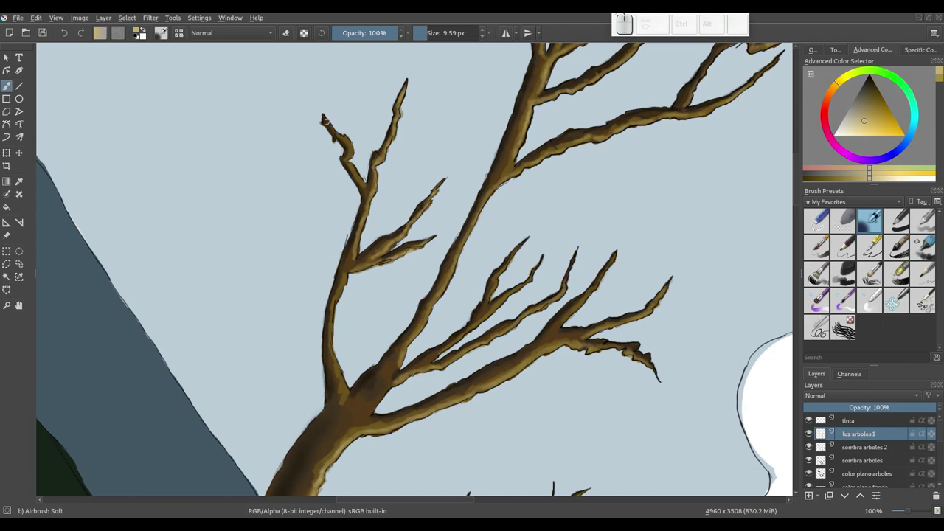
{"action": "left_click_drag", "start_coordinate": [323, 118], "coordinate": [361, 180]}
{"action": "scroll", "coordinate": [380, 236], "scroll_direction": "down", "scroll_amount": 1}
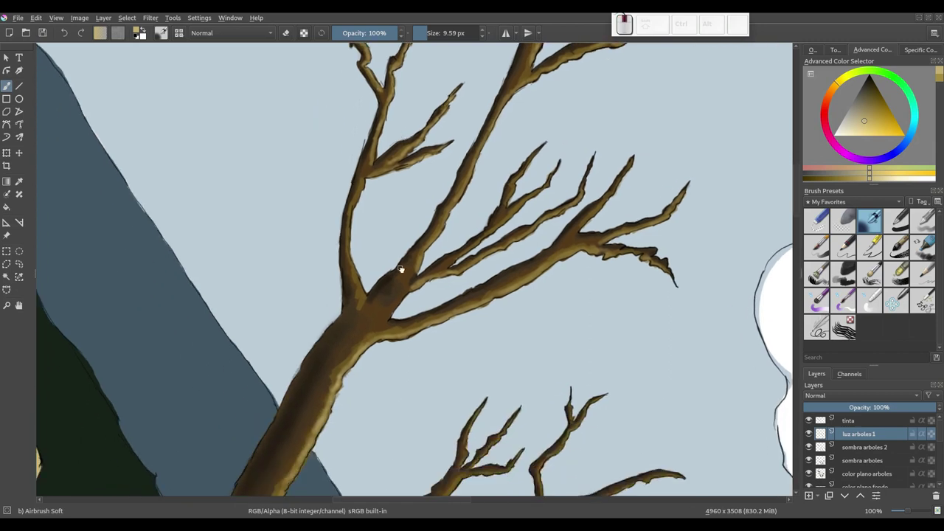
{"action": "scroll", "coordinate": [401, 270], "scroll_direction": "down", "scroll_amount": 1}
Rotate the canvas, highlight the trunk's right edge, and shrink the airbrush to about 8 px.
{"action": "scroll", "coordinate": [420, 190], "scroll_direction": "down", "scroll_amount": 1}
{"action": "left_click_drag", "start_coordinate": [468, 196], "coordinate": [509, 247]}
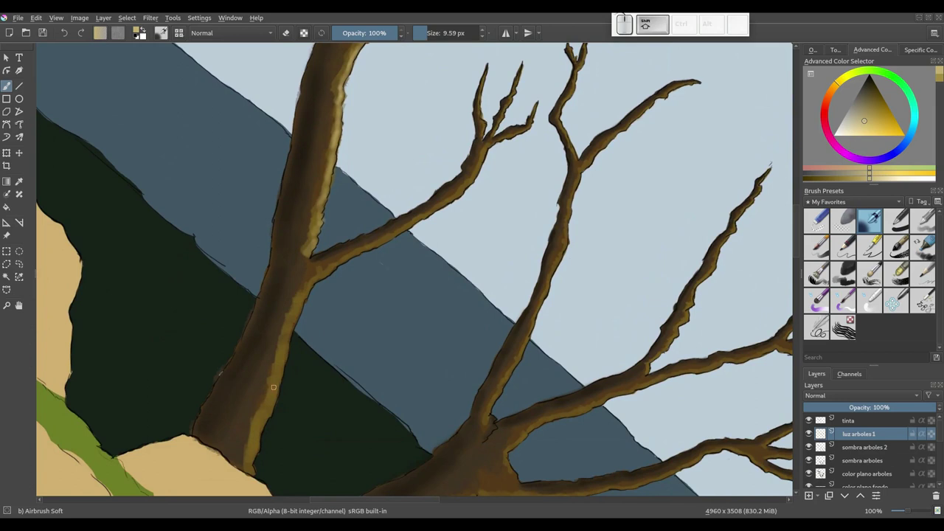
{"action": "mouse_move", "coordinate": [249, 456]}
{"action": "left_mouse_down"}
{"action": "mouse_move", "coordinate": [268, 411]}
{"action": "mouse_move", "coordinate": [279, 411]}
{"action": "left_mouse_up"}
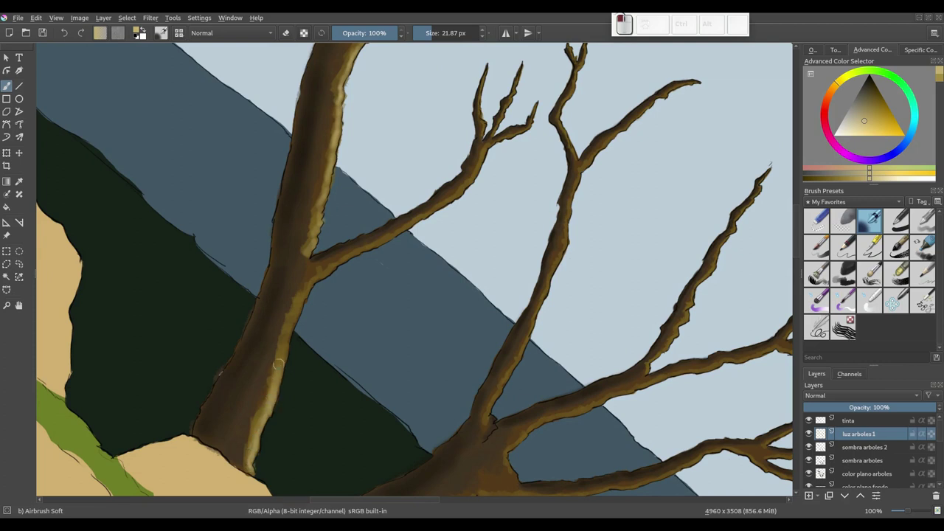
{"action": "left_click_drag", "start_coordinate": [279, 363], "coordinate": [270, 364]}
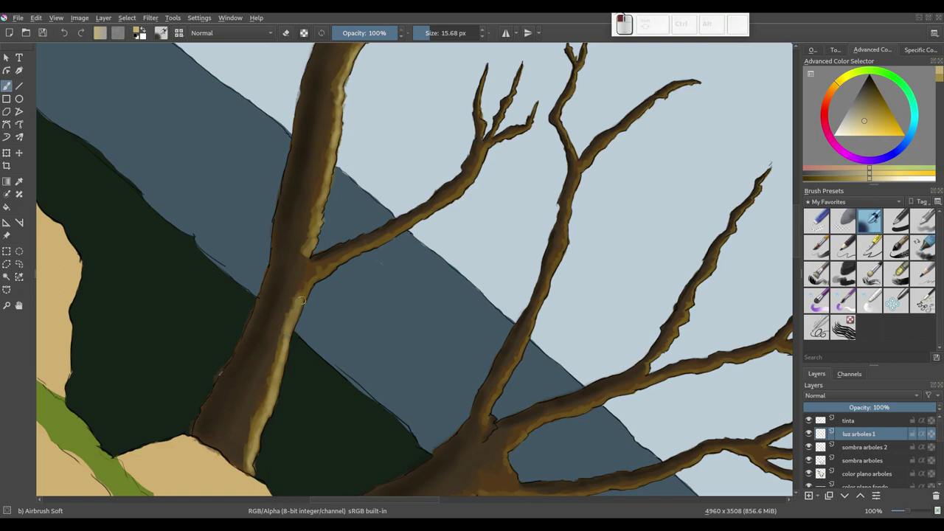
{"action": "left_click_drag", "start_coordinate": [308, 291], "coordinate": [313, 282]}
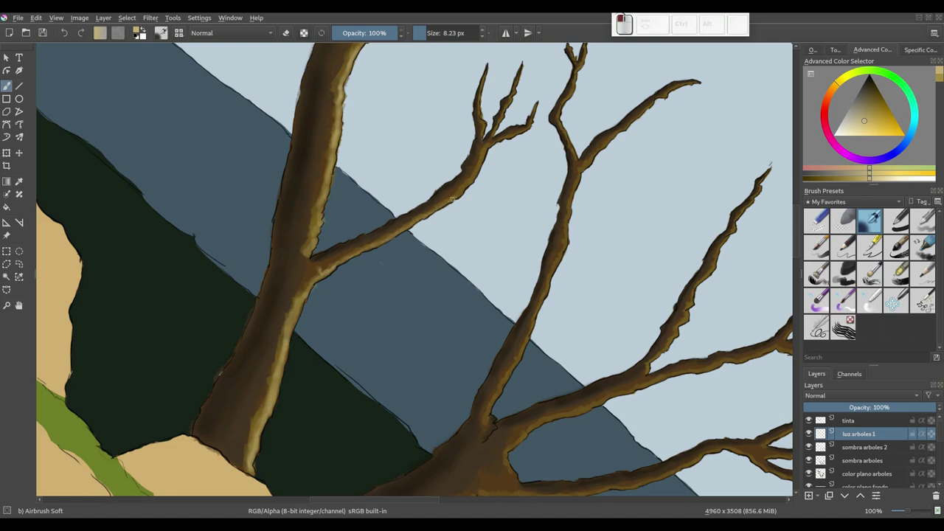
Add thin highlights along the small branches and the tall central branch above the fork.
{"action": "mouse_move", "coordinate": [470, 183]}
{"action": "left_mouse_down"}
{"action": "mouse_move", "coordinate": [476, 171]}
{"action": "mouse_move", "coordinate": [400, 220]}
{"action": "left_mouse_up"}
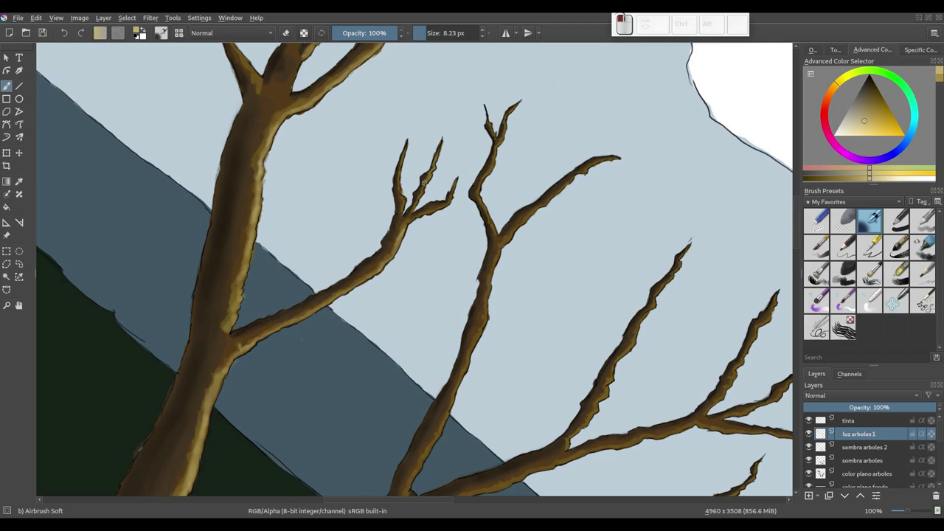
{"action": "left_click_drag", "start_coordinate": [425, 211], "coordinate": [417, 216]}
{"action": "left_click_drag", "start_coordinate": [458, 182], "coordinate": [447, 204]}
{"action": "left_click_drag", "start_coordinate": [405, 151], "coordinate": [402, 157]}
{"action": "left_click_drag", "start_coordinate": [400, 198], "coordinate": [329, 243]}
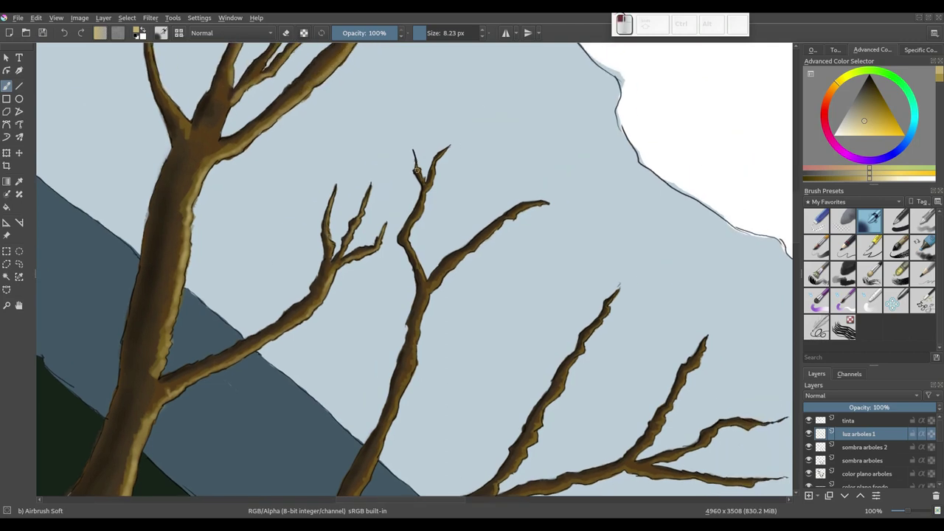
{"action": "left_click_drag", "start_coordinate": [449, 147], "coordinate": [410, 225]}
{"action": "mouse_move", "coordinate": [441, 286]}
{"action": "left_mouse_down"}
{"action": "mouse_move", "coordinate": [506, 219]}
{"action": "mouse_move", "coordinate": [546, 204]}
{"action": "mouse_move", "coordinate": [467, 177]}
{"action": "mouse_move", "coordinate": [432, 302]}
{"action": "mouse_move", "coordinate": [489, 205]}
{"action": "mouse_move", "coordinate": [506, 156]}
{"action": "left_mouse_up"}
{"action": "left_click_drag", "start_coordinate": [496, 196], "coordinate": [437, 308]}
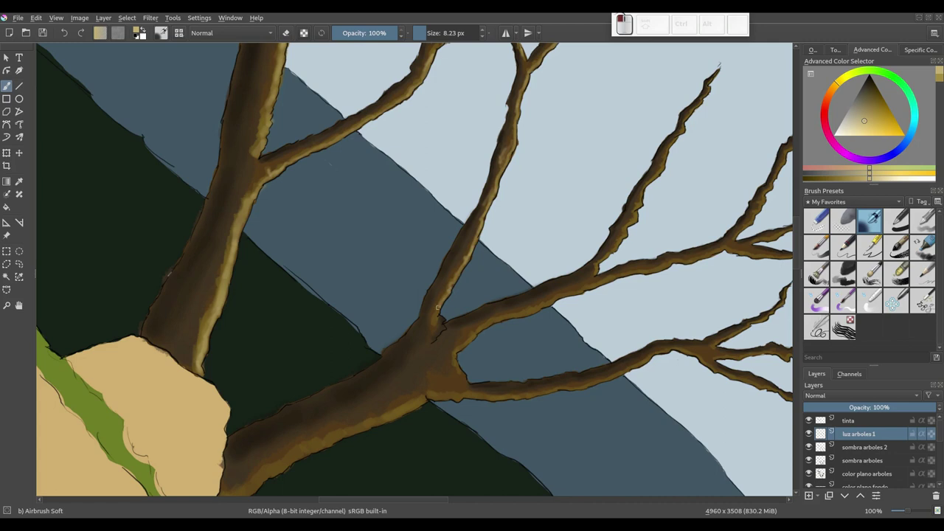
Highlight the other tree's branch tips and continue down its trunk's right edge.
{"action": "scroll", "coordinate": [399, 295], "scroll_direction": "up", "scroll_amount": 2}
{"action": "scroll", "coordinate": [443, 259], "scroll_direction": "right", "scroll_amount": 4}
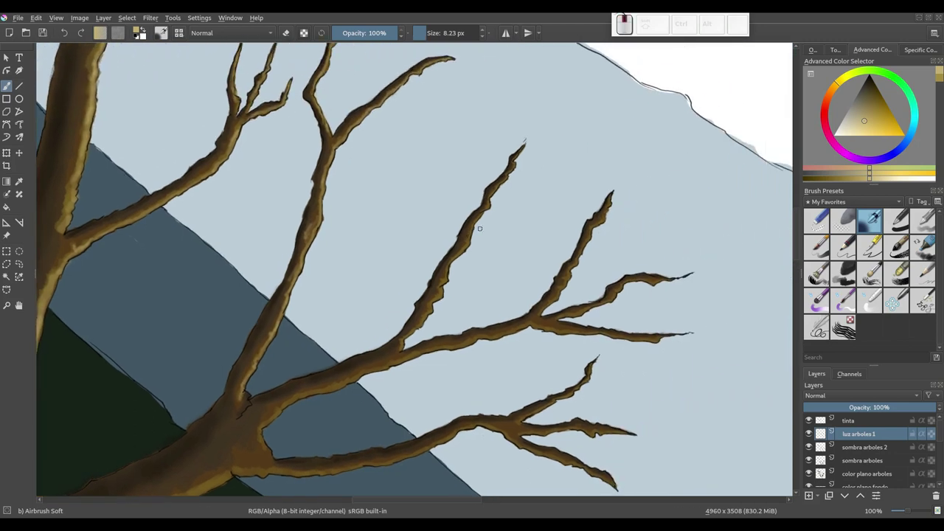
{"action": "left_click_drag", "start_coordinate": [520, 150], "coordinate": [446, 280]}
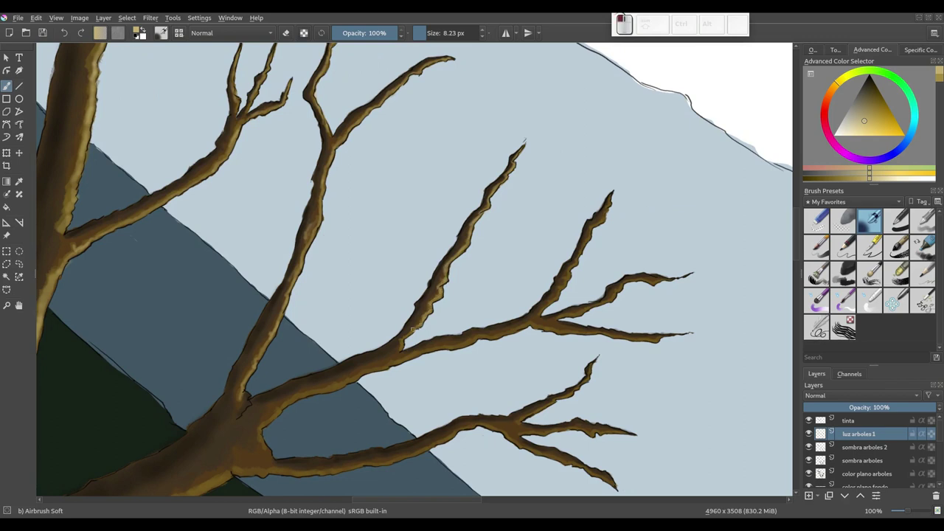
{"action": "left_click_drag", "start_coordinate": [407, 320], "coordinate": [322, 350]}
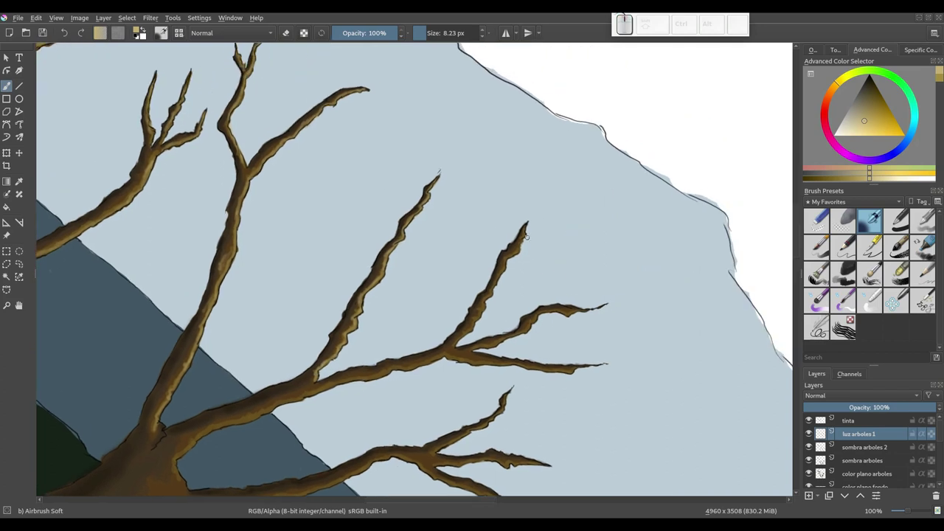
{"action": "left_click_drag", "start_coordinate": [525, 225], "coordinate": [523, 231]}
{"action": "mouse_move", "coordinate": [511, 253]}
{"action": "left_mouse_down"}
{"action": "mouse_move", "coordinate": [479, 314]}
{"action": "mouse_move", "coordinate": [479, 304]}
{"action": "mouse_move", "coordinate": [462, 333]}
{"action": "mouse_move", "coordinate": [440, 335]}
{"action": "mouse_move", "coordinate": [543, 295]}
{"action": "mouse_move", "coordinate": [515, 161]}
{"action": "mouse_move", "coordinate": [556, 158]}
{"action": "mouse_move", "coordinate": [461, 259]}
{"action": "mouse_move", "coordinate": [451, 294]}
{"action": "left_mouse_up"}
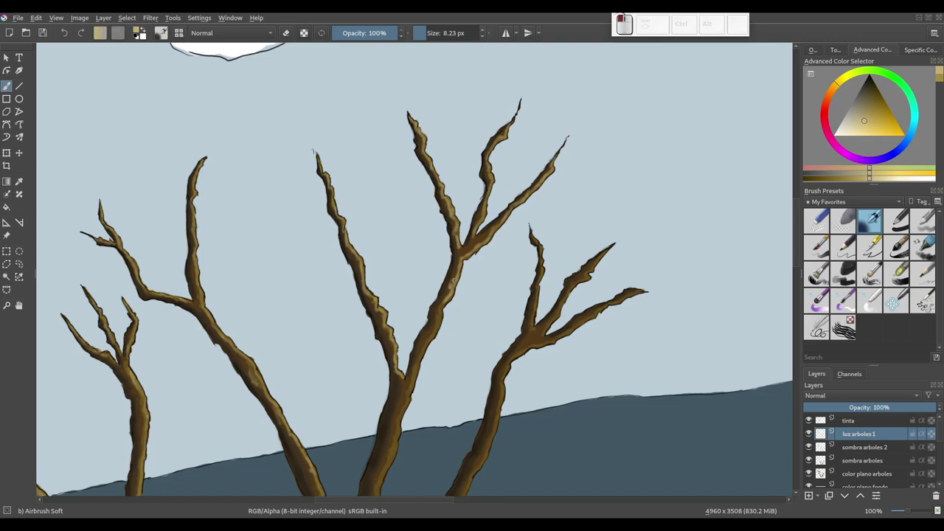
{"action": "left_click_drag", "start_coordinate": [447, 300], "coordinate": [421, 359]}
{"action": "scroll", "coordinate": [421, 358], "scroll_direction": "up", "scroll_amount": 2}
{"action": "mouse_move", "coordinate": [467, 212]}
{"action": "left_mouse_down"}
{"action": "mouse_move", "coordinate": [443, 304]}
{"action": "mouse_move", "coordinate": [420, 341]}
{"action": "mouse_move", "coordinate": [425, 325]}
{"action": "mouse_move", "coordinate": [423, 362]}
{"action": "left_mouse_up"}
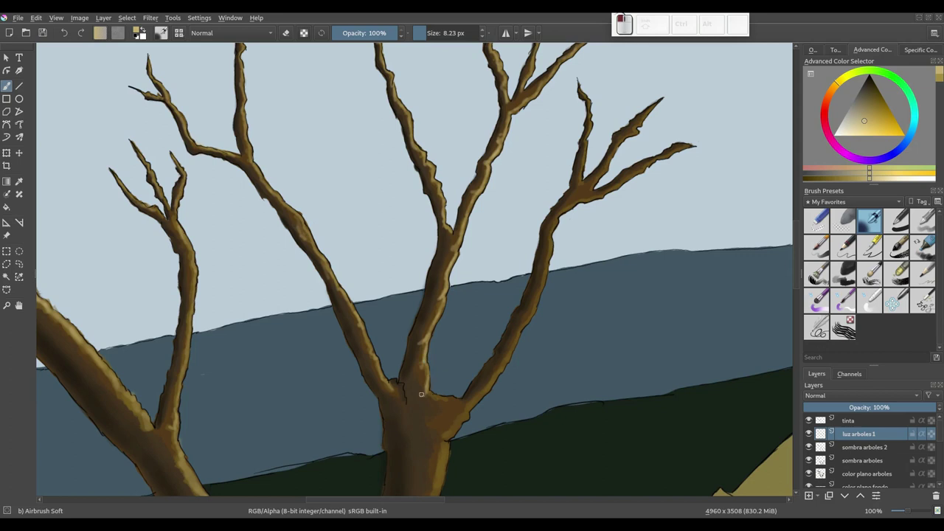
Dab and stroke highlights down the neighbouring branches from their tips.
{"action": "left_click_drag", "start_coordinate": [439, 319], "coordinate": [354, 354]}
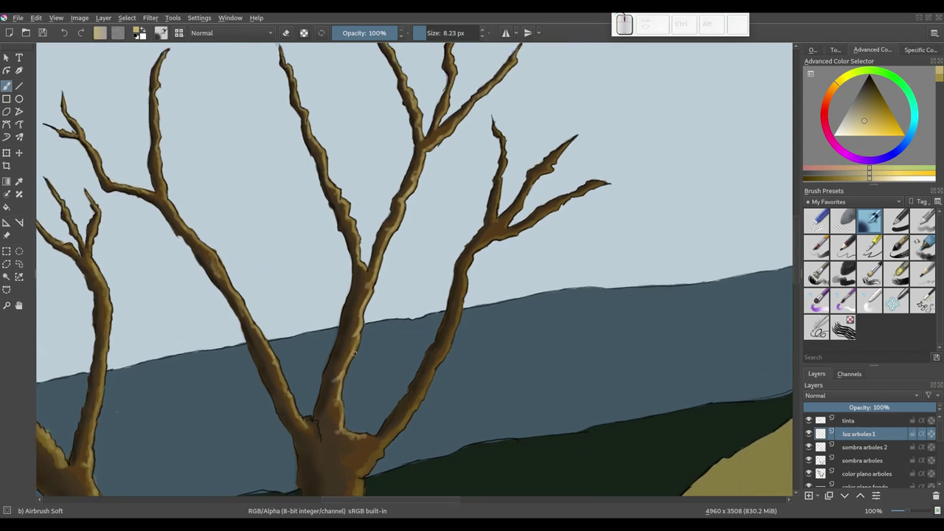
{"action": "mouse_move", "coordinate": [496, 125]}
{"action": "left_mouse_down"}
{"action": "mouse_move", "coordinate": [504, 150]}
{"action": "mouse_move", "coordinate": [497, 212]}
{"action": "left_mouse_up"}
{"action": "left_click_drag", "start_coordinate": [578, 138], "coordinate": [555, 160]}
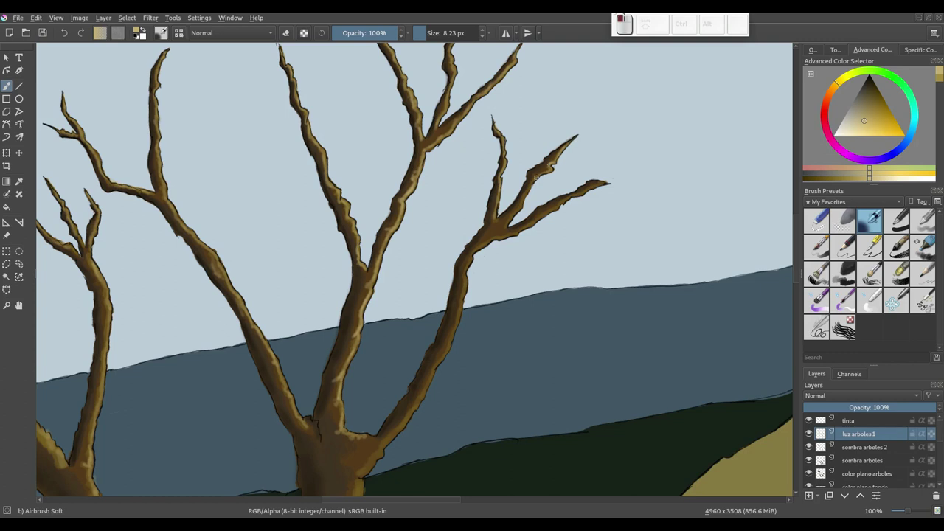
{"action": "left_click_drag", "start_coordinate": [523, 195], "coordinate": [516, 205]}
{"action": "left_click_drag", "start_coordinate": [605, 183], "coordinate": [481, 244]}
{"action": "scroll", "coordinate": [449, 181], "scroll_direction": "down", "scroll_amount": 2}
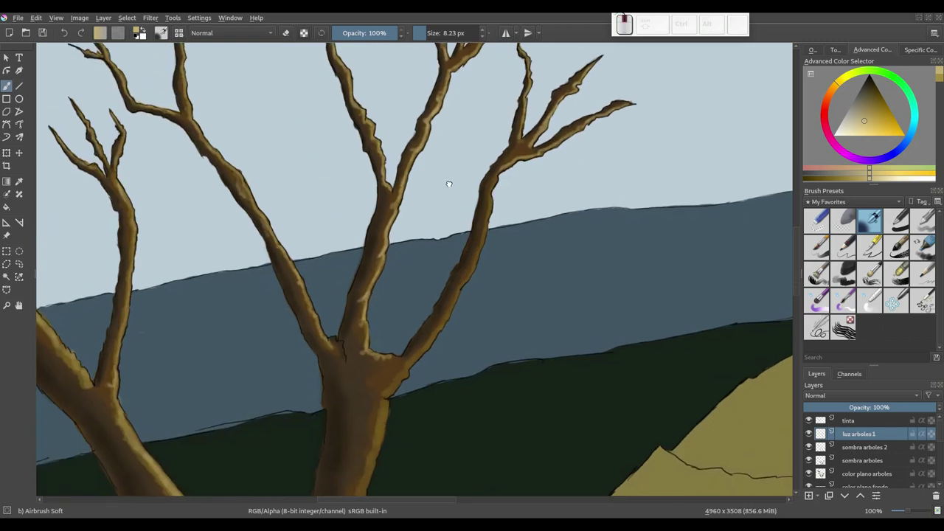
{"action": "scroll", "coordinate": [369, 313], "scroll_direction": "up", "scroll_amount": 2}
{"action": "scroll", "coordinate": [375, 232], "scroll_direction": "up", "scroll_amount": 1}
Enlarge the airbrush to about 9.7 px and highlight the lower trunk and the branch above the fork.
{"action": "mouse_move", "coordinate": [376, 450]}
{"action": "left_mouse_down"}
{"action": "mouse_move", "coordinate": [380, 457]}
{"action": "mouse_move", "coordinate": [398, 287]}
{"action": "left_mouse_up"}
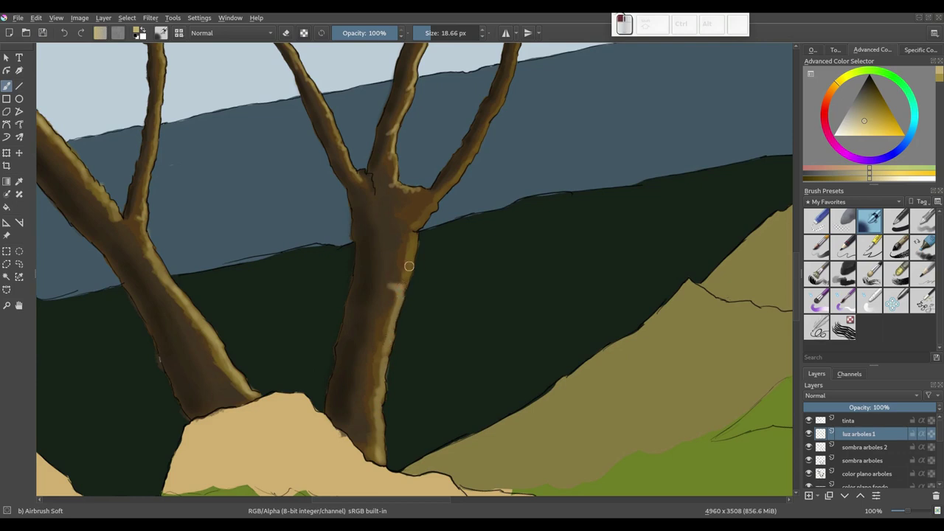
{"action": "mouse_move", "coordinate": [420, 224]}
{"action": "left_mouse_down"}
{"action": "mouse_move", "coordinate": [367, 307]}
{"action": "mouse_move", "coordinate": [347, 307]}
{"action": "left_mouse_up"}
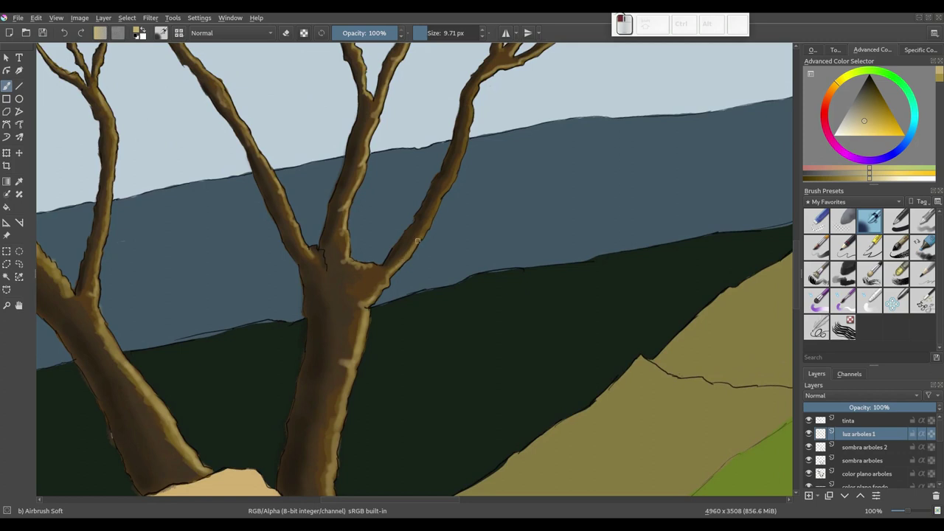
{"action": "left_click_drag", "start_coordinate": [419, 228], "coordinate": [370, 287]}
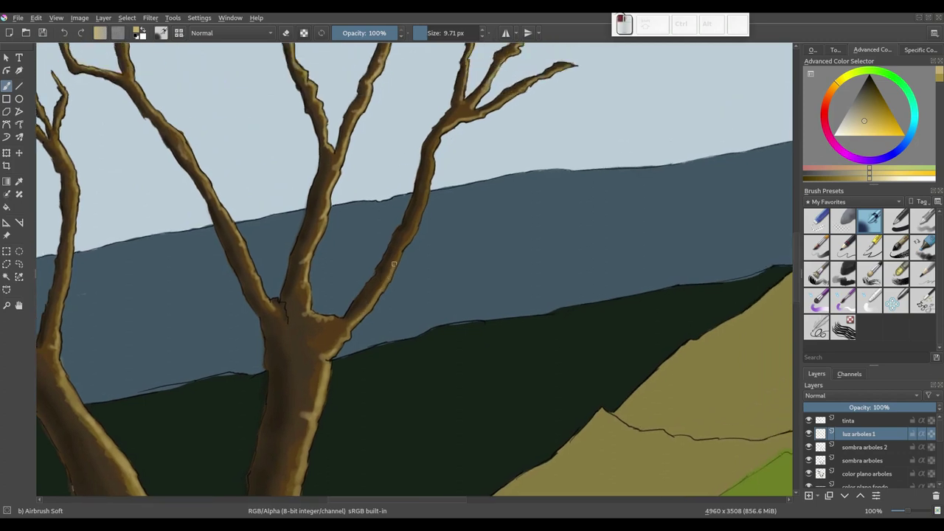
{"action": "left_click_drag", "start_coordinate": [400, 251], "coordinate": [416, 231]}
{"action": "left_click_drag", "start_coordinate": [441, 135], "coordinate": [420, 220]}
Zoom out to 25% and recentre the whole painting.
{"action": "scroll", "coordinate": [415, 220], "scroll_direction": "down", "scroll_amount": 2}
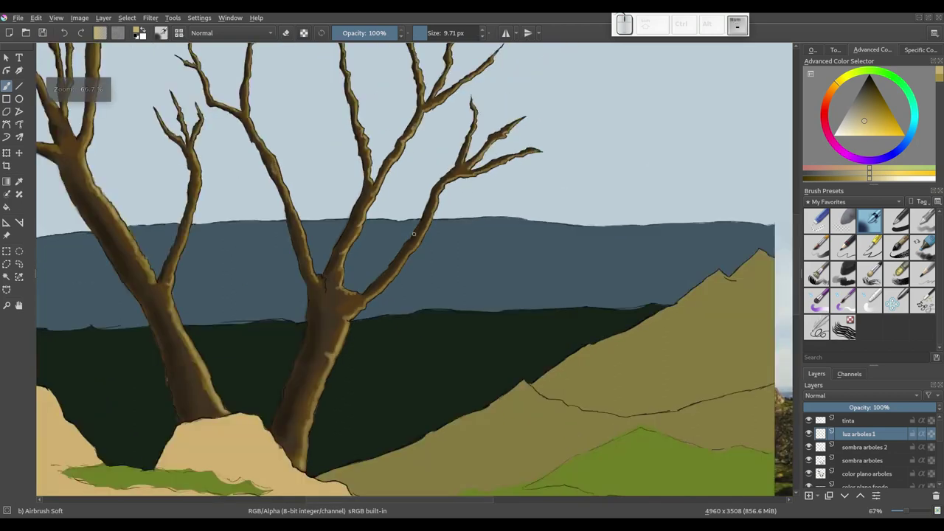
{"action": "scroll", "coordinate": [415, 220], "scroll_direction": "down", "scroll_amount": 2}
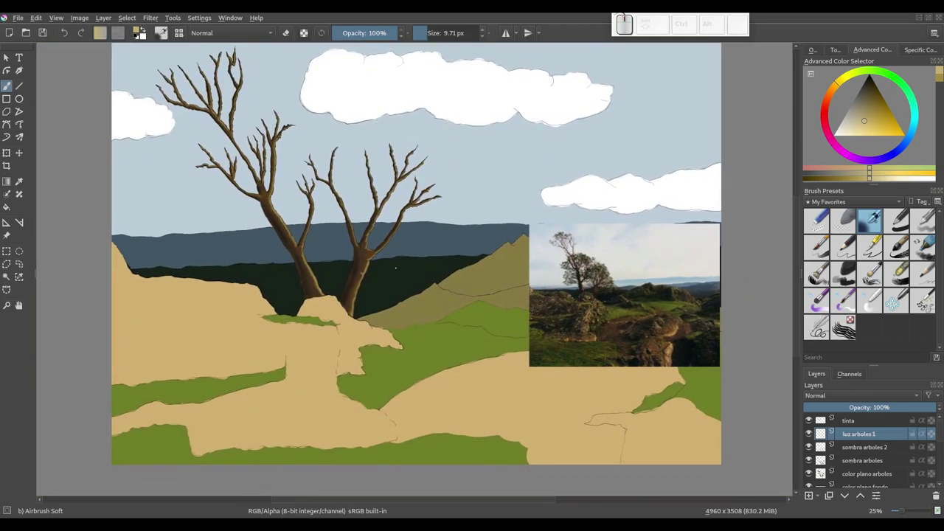
{"action": "left_click_drag", "start_coordinate": [396, 268], "coordinate": [320, 285]}
{"action": "left_click_drag", "start_coordinate": [405, 282], "coordinate": [462, 265]}
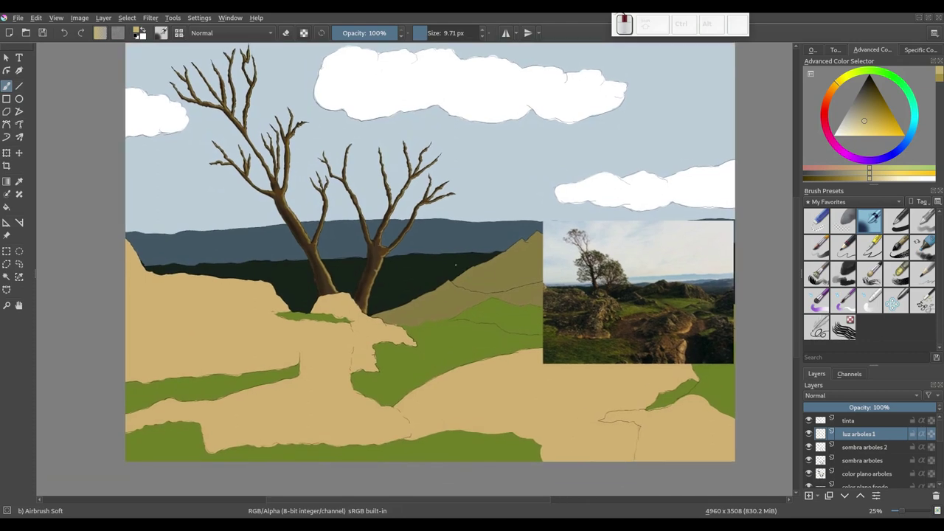
{"action": "left_click_drag", "start_coordinate": [424, 267], "coordinate": [475, 263]}
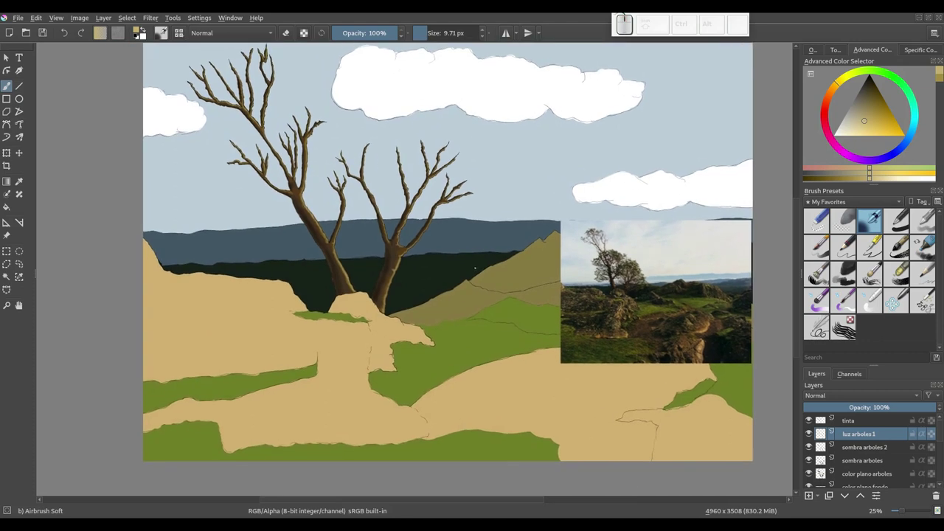
{"action": "left_click_drag", "start_coordinate": [941, 435], "coordinate": [932, 440]}
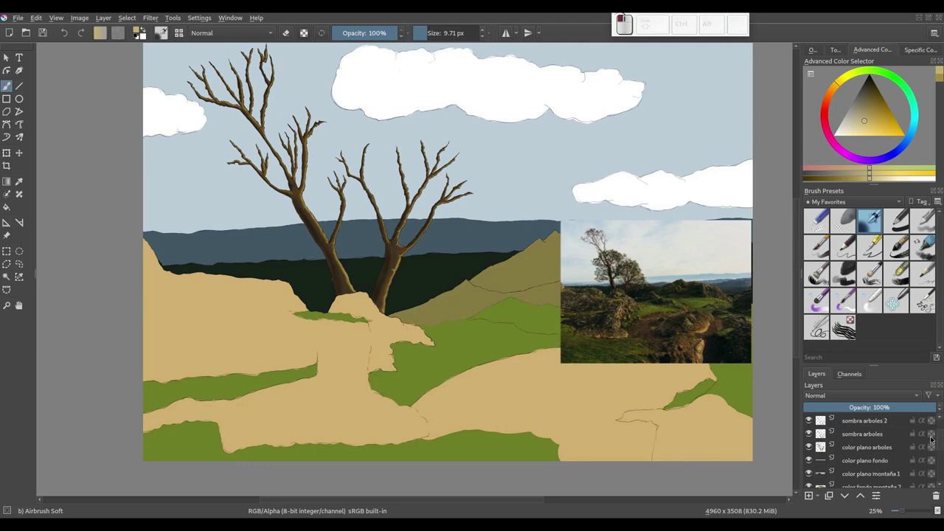
Toggle the color plano fondo layer's visibility, make it current, and select the Move tool.
{"action": "left_click", "coordinate": [876, 448]}
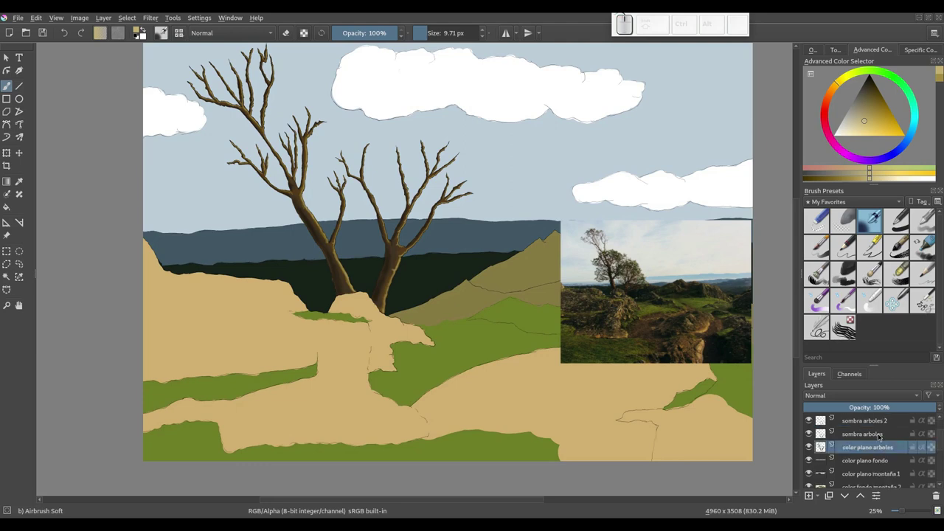
{"action": "left_click", "coordinate": [810, 460]}
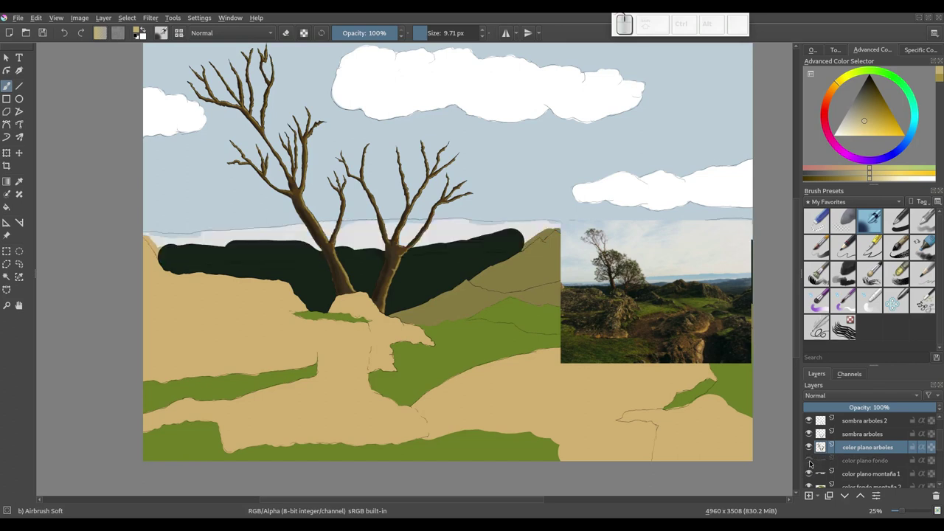
{"action": "left_click", "coordinate": [809, 462]}
{"action": "left_click", "coordinate": [863, 463]}
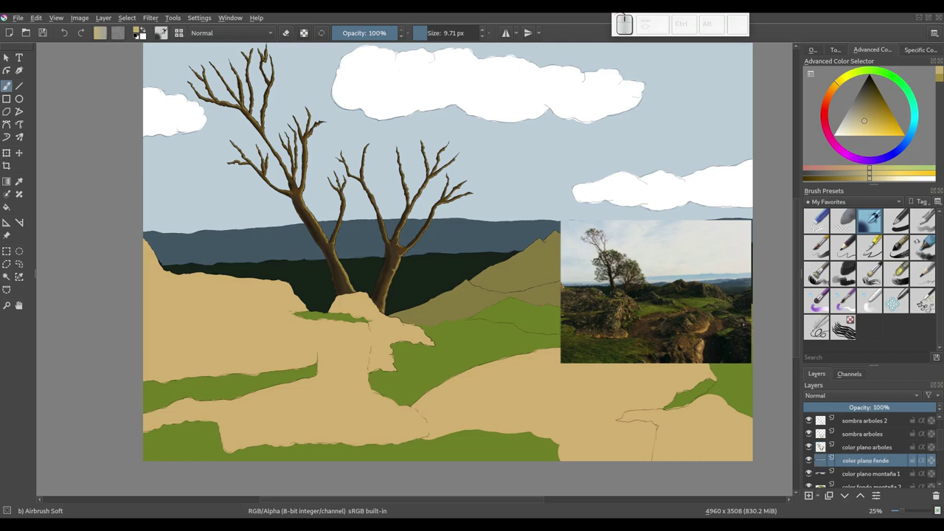
{"action": "left_click", "coordinate": [6, 236]}
Move the reference photo to the lower-left corner and duplicate the color plano fondo layer.
{"action": "left_click_drag", "start_coordinate": [662, 290], "coordinate": [272, 359]}
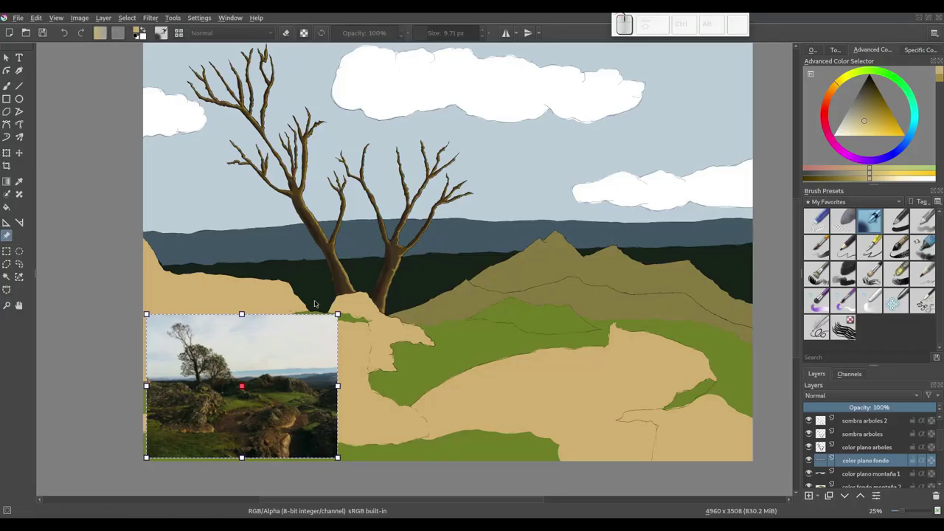
{"action": "left_click_drag", "start_coordinate": [530, 286], "coordinate": [465, 284]}
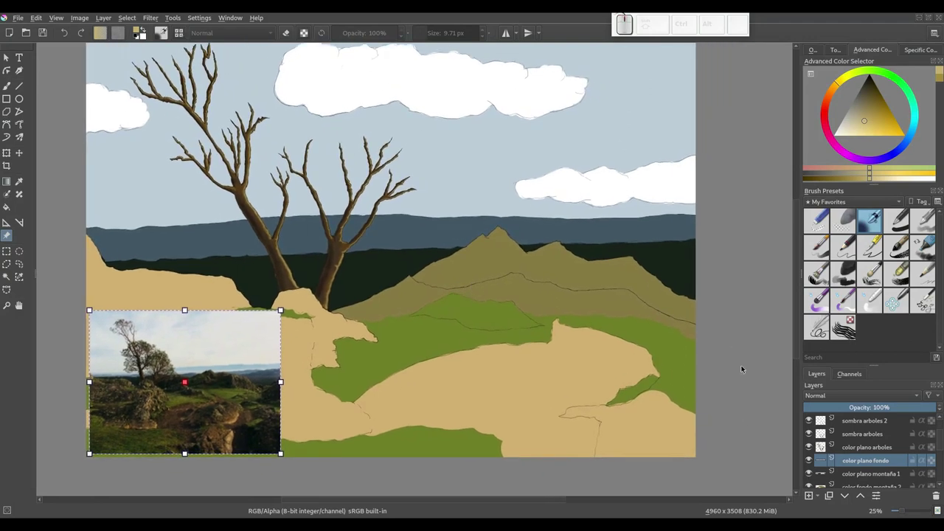
{"action": "left_click", "coordinate": [829, 496]}
Rename the duplicated layer to 'color fondo' by removing its 'Copy of' prefix.
{"action": "double_click", "coordinate": [857, 463]}
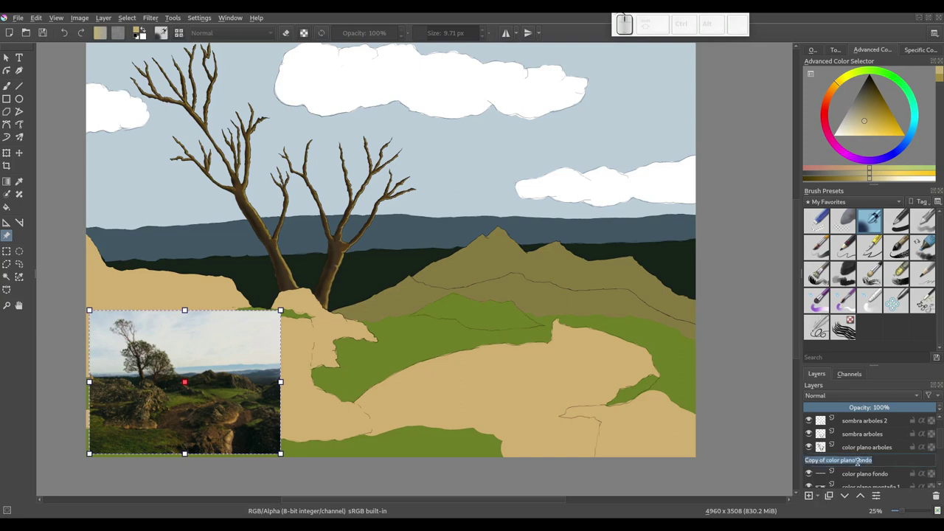
{"action": "key", "text": "Home"}
{"action": "key", "text": "Delete"}
{"action": "key", "text": "Delete"}
{"action": "key", "text": "Delete"}
{"action": "key", "text": "Delete"}
{"action": "key", "text": "Delete"}
{"action": "key", "text": "Delete"}
{"action": "key", "text": "Delete"}
{"action": "key", "text": "Delete"}
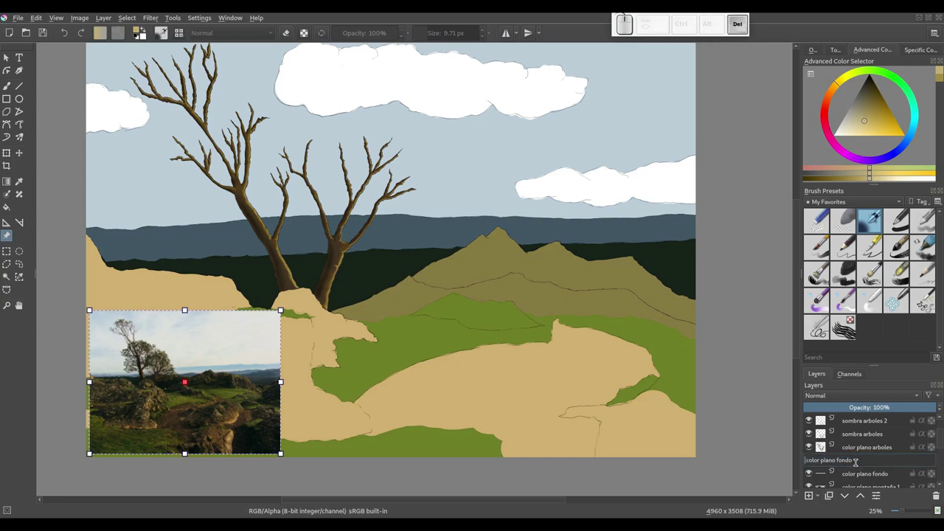
{"action": "key", "text": "Right"}
{"action": "key", "text": "Right"}
{"action": "key", "text": "Right"}
{"action": "key", "text": "Delete"}
{"action": "key", "text": "Delete"}
{"action": "key", "text": "Delete"}
{"action": "key", "text": "Delete"}
{"action": "key", "text": "Delete"}
{"action": "key", "text": "Delete"}
{"action": "key", "text": "Return"}
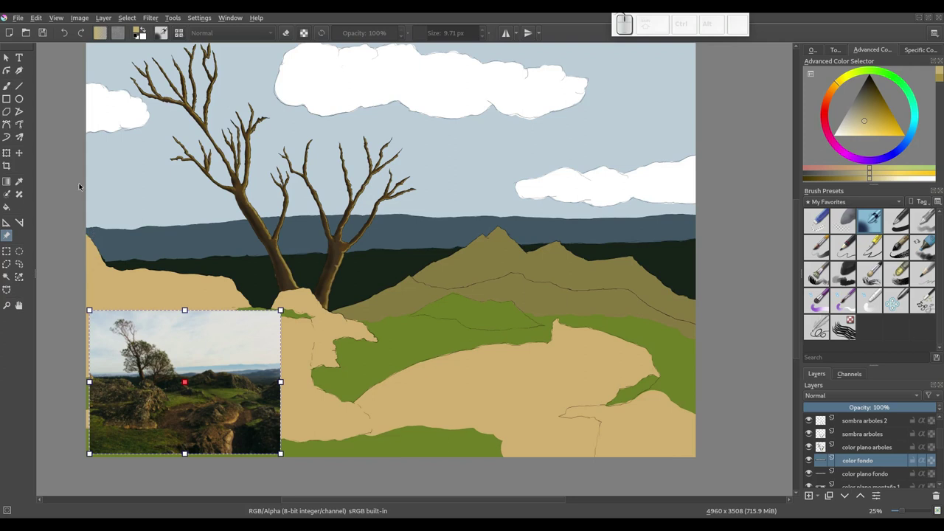
Select the Freehand Brush tool and set the Brush Presets tag filter to All.
{"action": "left_click", "coordinate": [7, 85]}
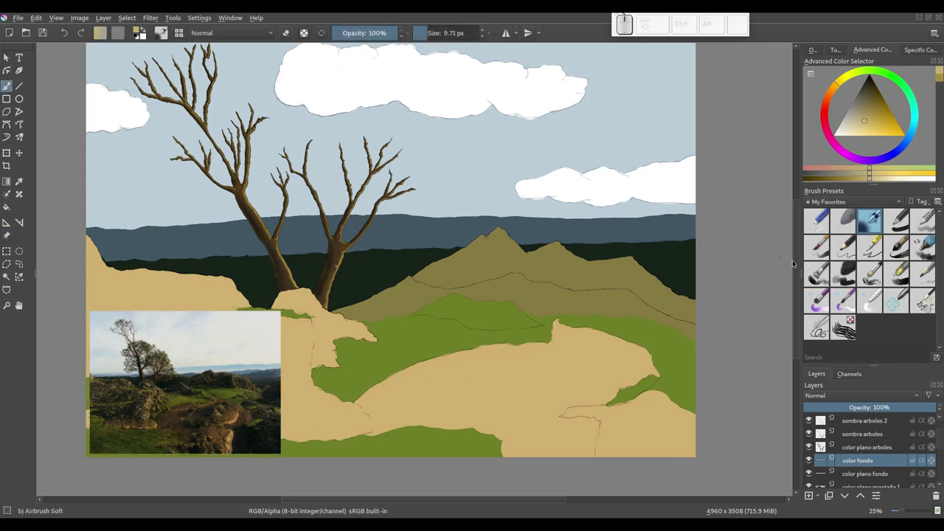
{"action": "left_click", "coordinate": [878, 202]}
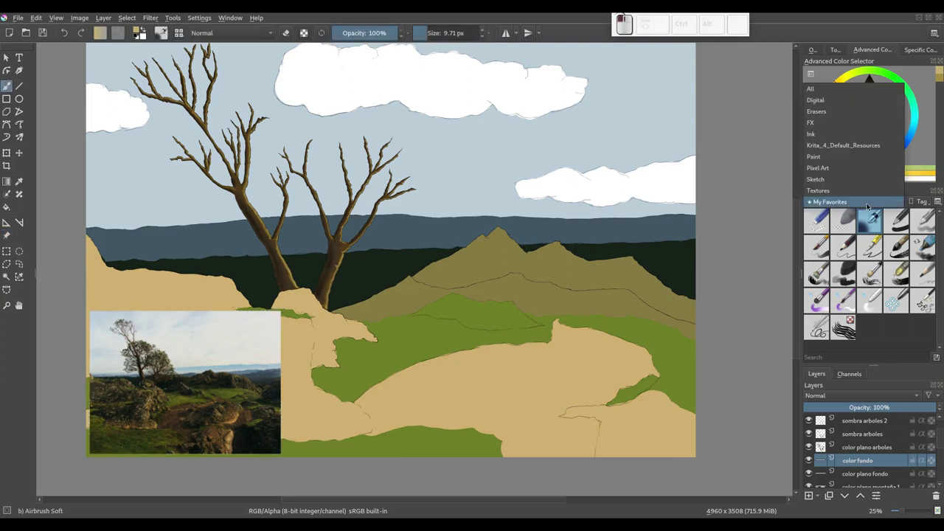
{"action": "left_click", "coordinate": [867, 89]}
Choose the Adjust Overlay Burn preset, which is 600 px in Overlay mode.
{"action": "scroll", "coordinate": [938, 258], "scroll_direction": "down", "scroll_amount": 2}
{"action": "scroll", "coordinate": [938, 260], "scroll_direction": "down", "scroll_amount": 1}
{"action": "scroll", "coordinate": [937, 263], "scroll_direction": "down", "scroll_amount": 1}
{"action": "scroll", "coordinate": [937, 264], "scroll_direction": "down", "scroll_amount": 1}
{"action": "scroll", "coordinate": [934, 273], "scroll_direction": "down", "scroll_amount": 1}
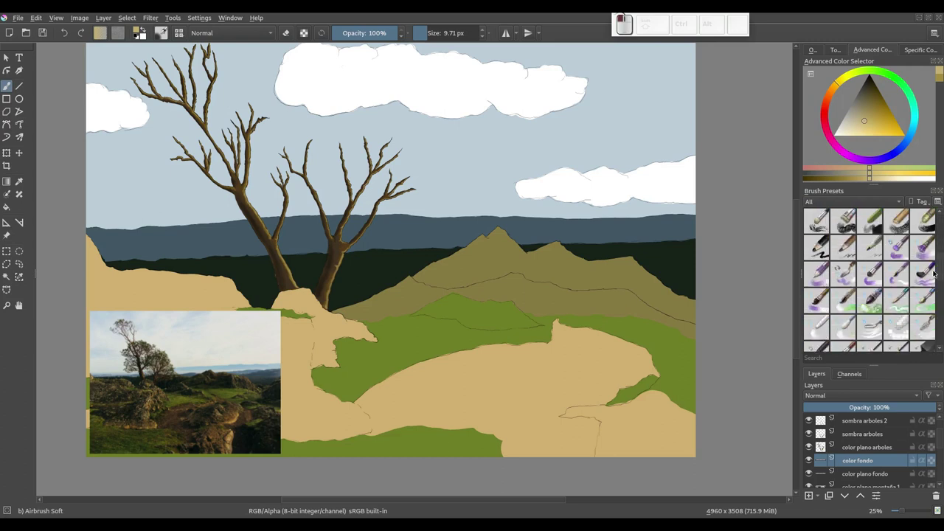
{"action": "scroll", "coordinate": [933, 276], "scroll_direction": "down", "scroll_amount": 1}
{"action": "scroll", "coordinate": [935, 281], "scroll_direction": "down", "scroll_amount": 1}
{"action": "scroll", "coordinate": [931, 287], "scroll_direction": "down", "scroll_amount": 1}
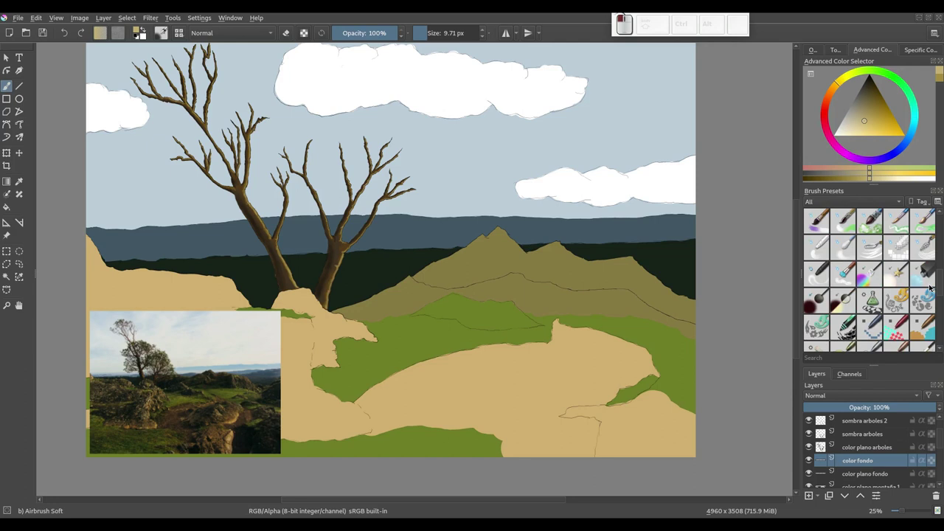
{"action": "scroll", "coordinate": [929, 292], "scroll_direction": "down", "scroll_amount": 1}
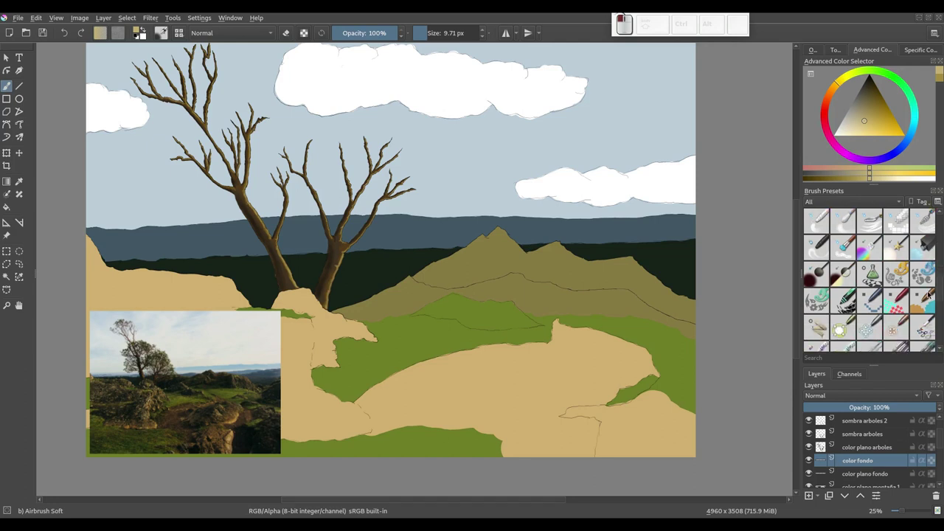
{"action": "left_click", "coordinate": [845, 276]}
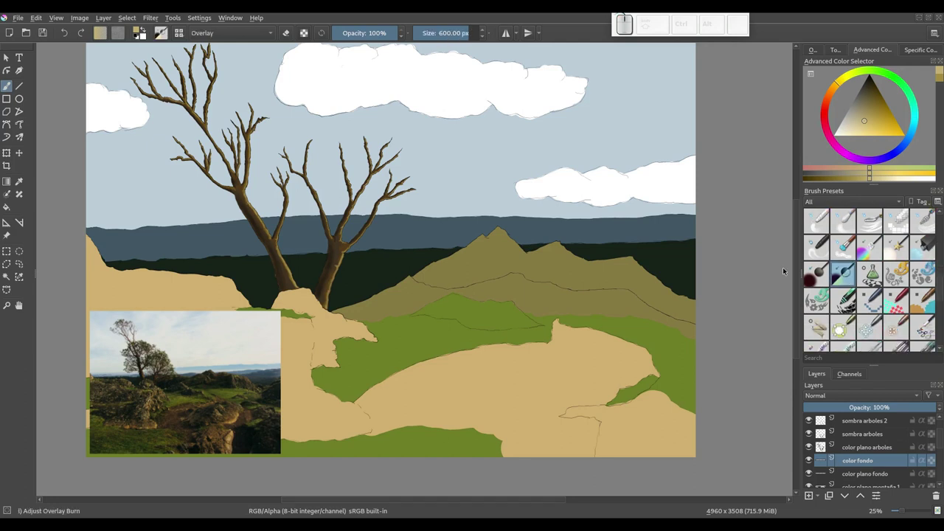
{"action": "key", "text": "ctrl"}
Select the whole far blue mountain band by colour, adding to the selection with Shift.
{"action": "left_click", "coordinate": [6, 278]}
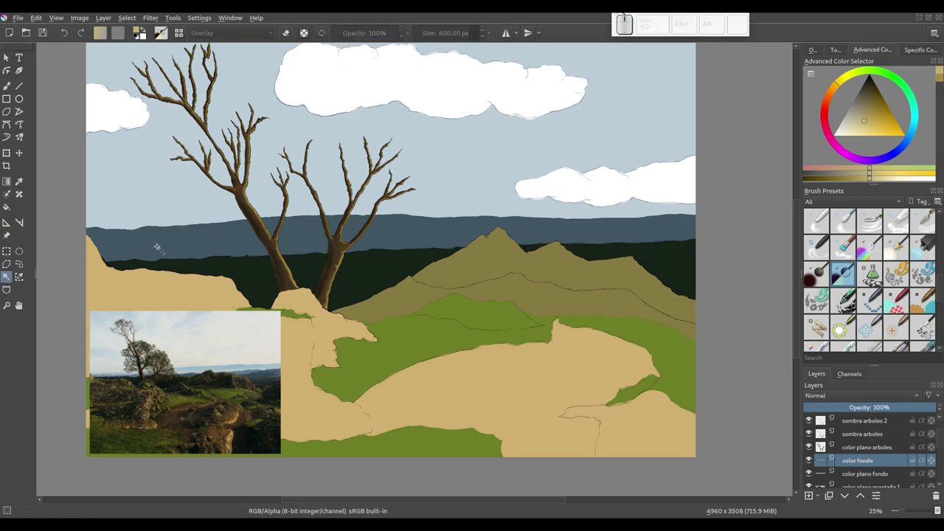
{"action": "left_click", "coordinate": [177, 260]}
{"action": "key", "text": "shift"}
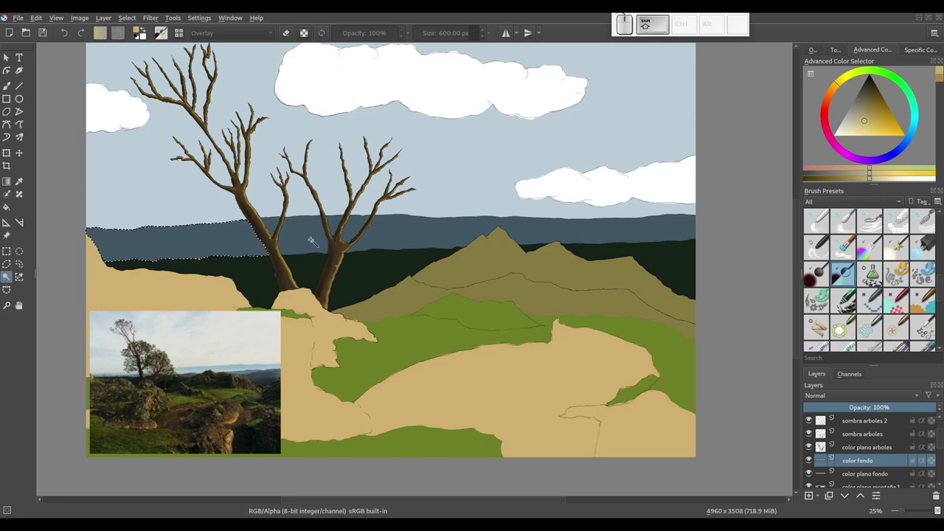
{"action": "left_click", "coordinate": [361, 228], "text": "shift"}
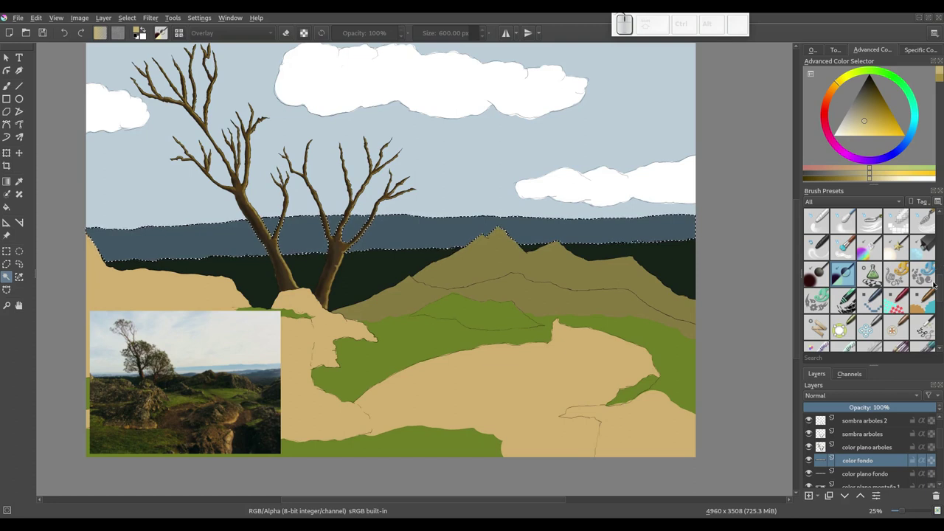
Choose the jj Watercolor Fringe preset and return to the Freehand Brush.
{"action": "scroll", "coordinate": [936, 292], "scroll_direction": "down", "scroll_amount": 1}
{"action": "scroll", "coordinate": [938, 301], "scroll_direction": "down", "scroll_amount": 1}
{"action": "scroll", "coordinate": [938, 303], "scroll_direction": "down", "scroll_amount": 1}
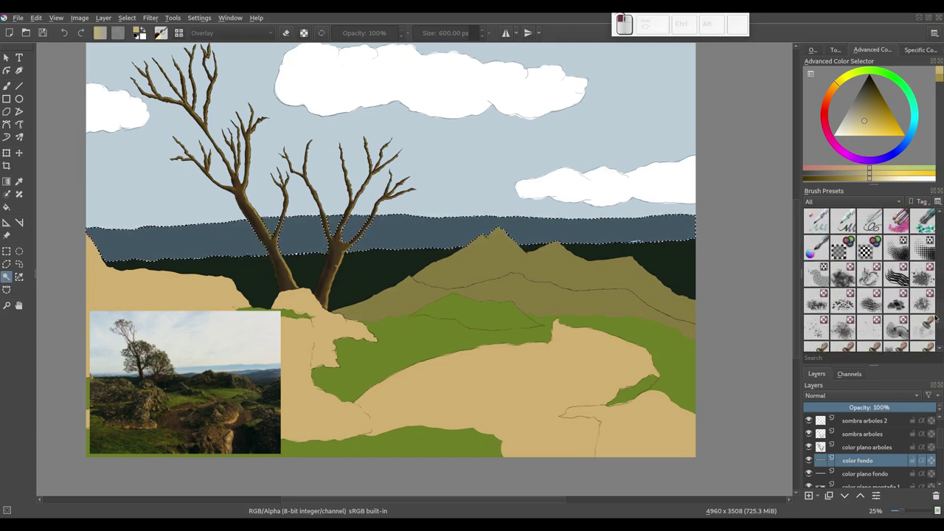
{"action": "scroll", "coordinate": [941, 303], "scroll_direction": "up", "scroll_amount": 1}
{"action": "scroll", "coordinate": [940, 298], "scroll_direction": "up", "scroll_amount": 1}
{"action": "scroll", "coordinate": [942, 294], "scroll_direction": "up", "scroll_amount": 1}
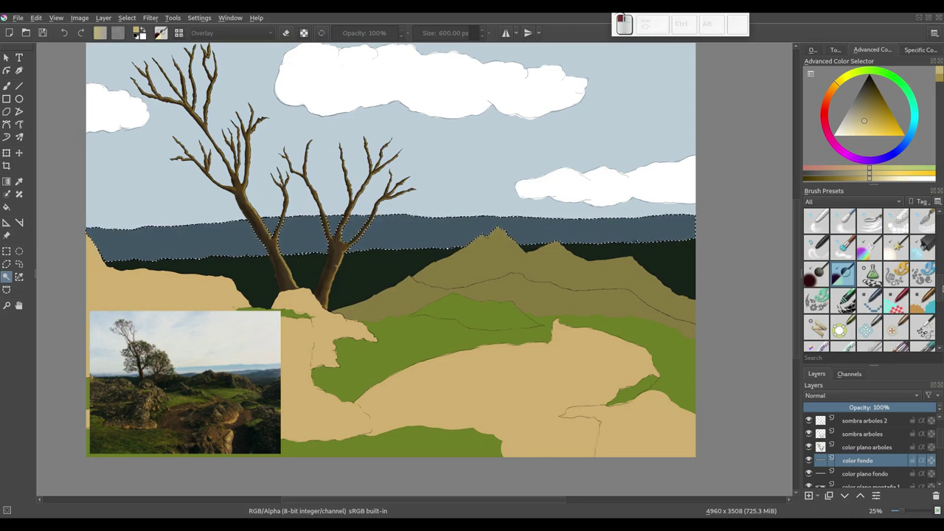
{"action": "scroll", "coordinate": [943, 288], "scroll_direction": "up", "scroll_amount": 1}
{"action": "scroll", "coordinate": [942, 283], "scroll_direction": "up", "scroll_amount": 1}
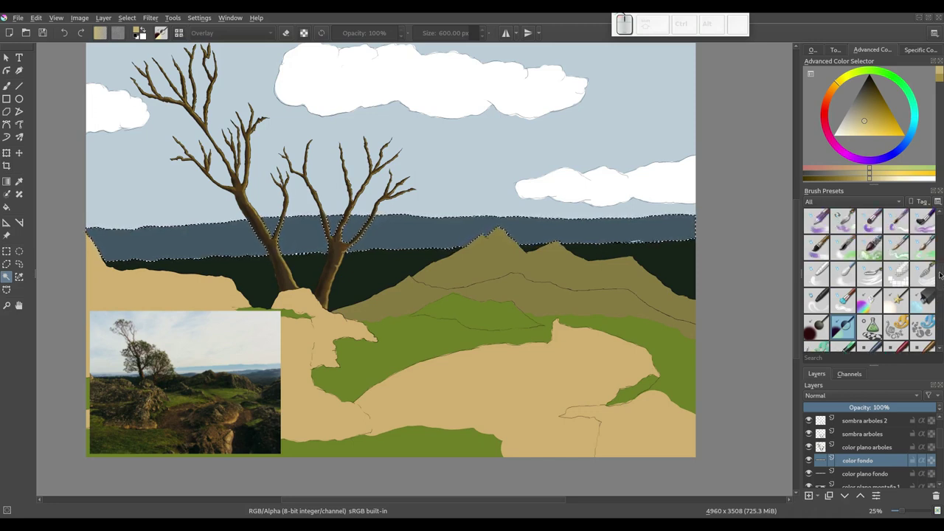
{"action": "left_click", "coordinate": [844, 248]}
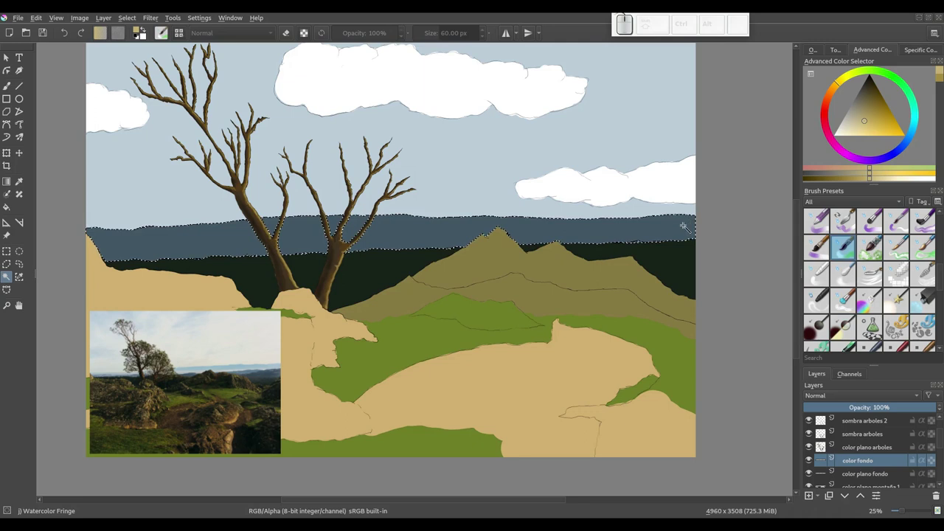
{"action": "left_click", "coordinate": [7, 85]}
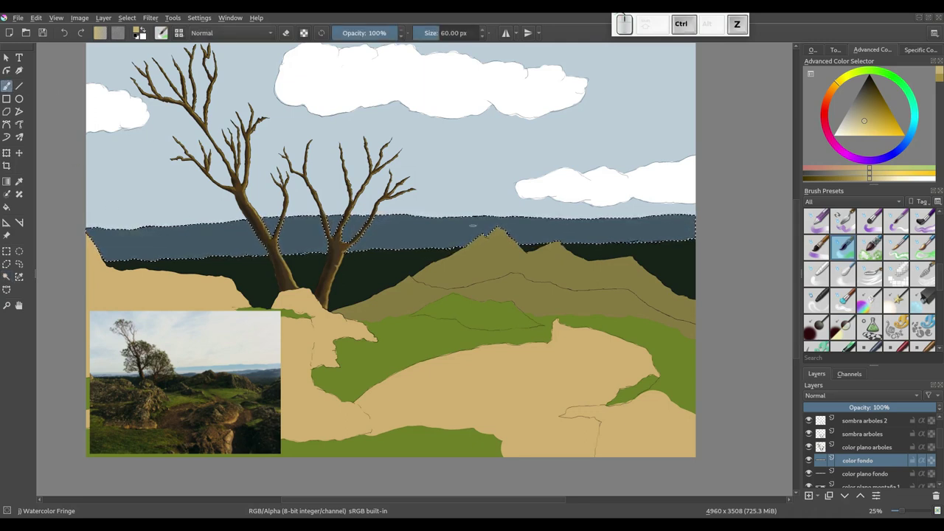
Choose the Adjust Dodge brush (600 px, Color Dodge) and undo a test stroke.
{"action": "left_click", "coordinate": [897, 299]}
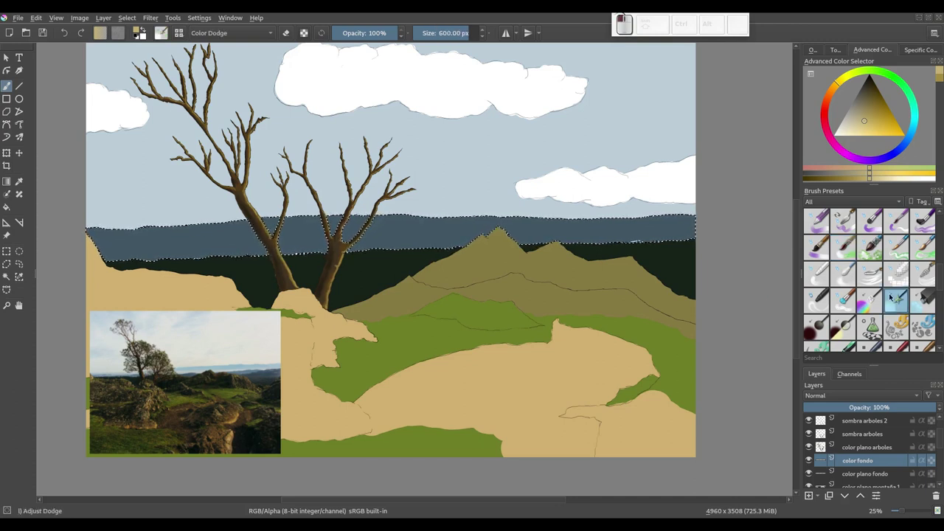
{"action": "left_click_drag", "start_coordinate": [664, 214], "coordinate": [602, 215]}
{"action": "key", "text": "ctrl+z"}
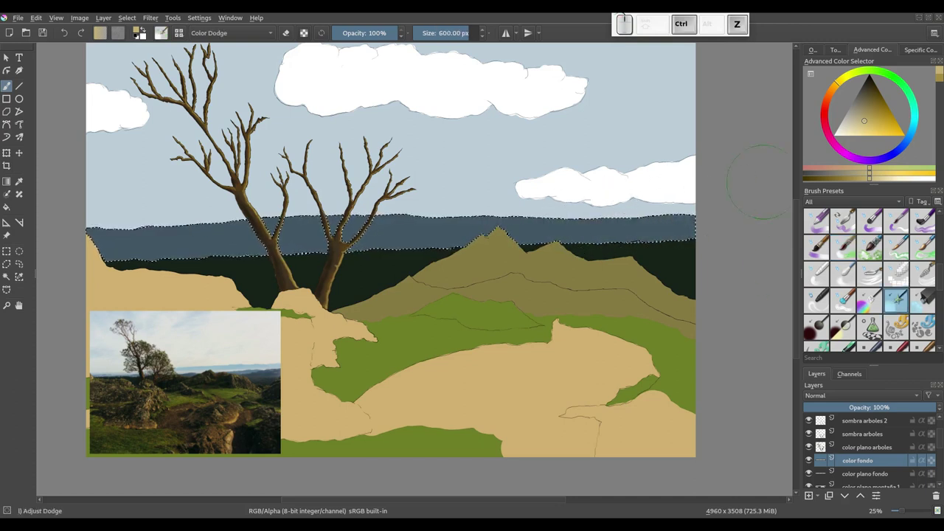
Dodge the blue mountain band with light cyan, then lighter blue, for a misty teal tone.
{"action": "left_click_drag", "start_coordinate": [847, 131], "coordinate": [835, 138]}
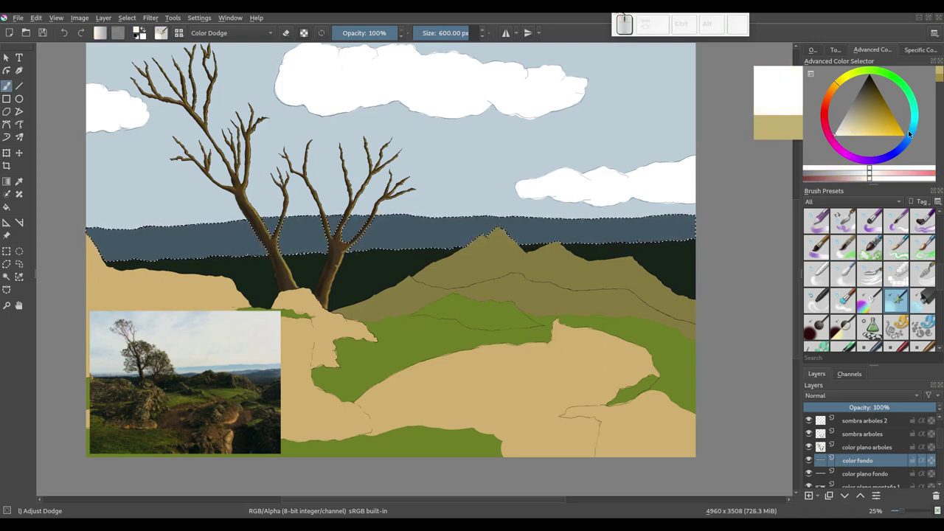
{"action": "left_click", "coordinate": [912, 131]}
{"action": "left_click_drag", "start_coordinate": [852, 132], "coordinate": [844, 141]}
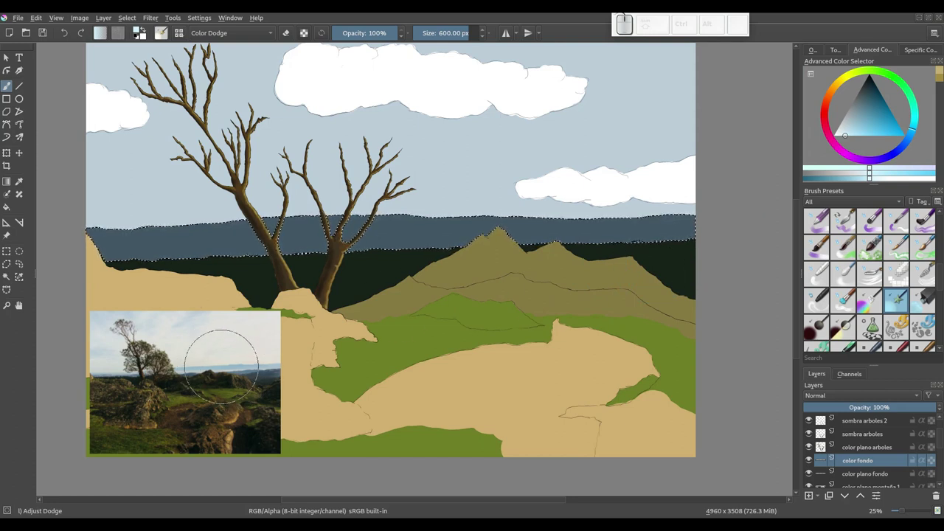
{"action": "mouse_move", "coordinate": [665, 249]}
{"action": "left_mouse_down"}
{"action": "mouse_move", "coordinate": [683, 249]}
{"action": "mouse_move", "coordinate": [636, 249]}
{"action": "left_mouse_up"}
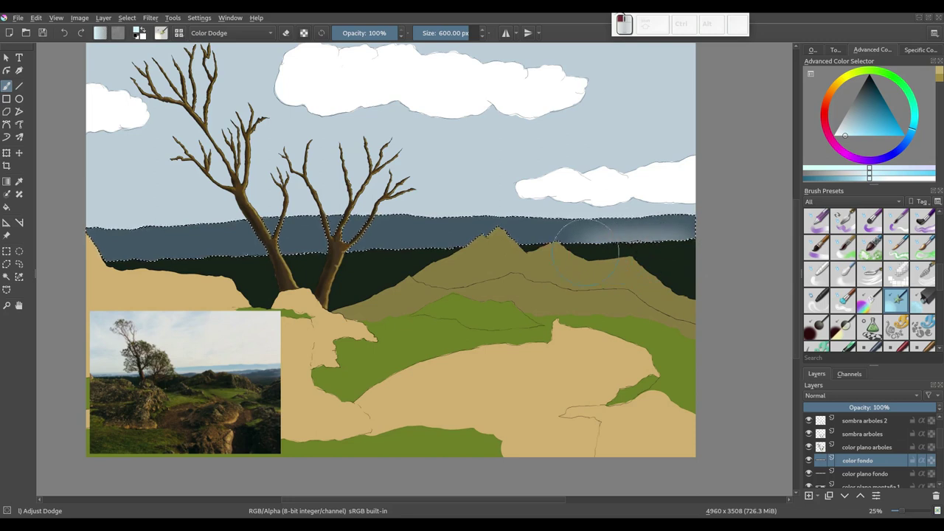
{"action": "mouse_move", "coordinate": [432, 262]}
{"action": "left_mouse_down"}
{"action": "mouse_move", "coordinate": [192, 270]}
{"action": "mouse_move", "coordinate": [114, 284]}
{"action": "left_mouse_up"}
{"action": "left_click_drag", "start_coordinate": [173, 284], "coordinate": [92, 263]}
{"action": "left_click_drag", "start_coordinate": [86, 262], "coordinate": [459, 260]}
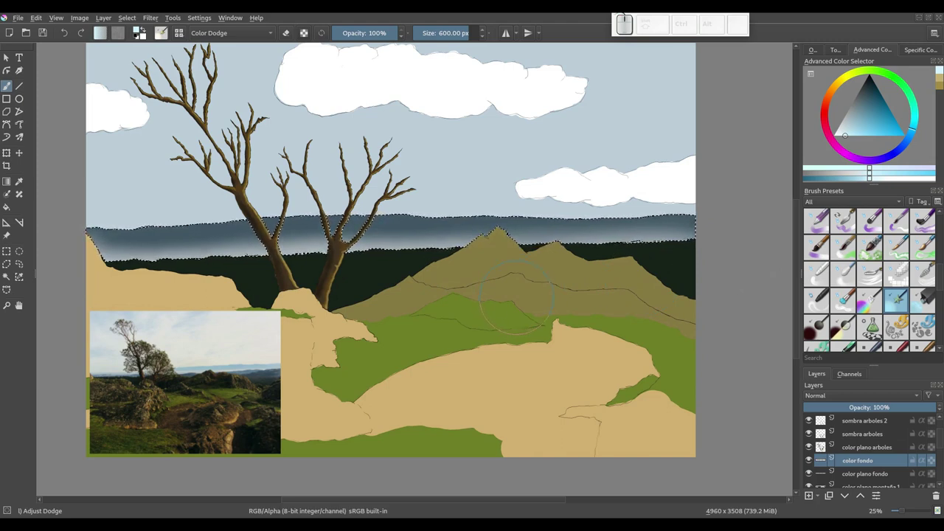
{"action": "left_click", "coordinate": [860, 127]}
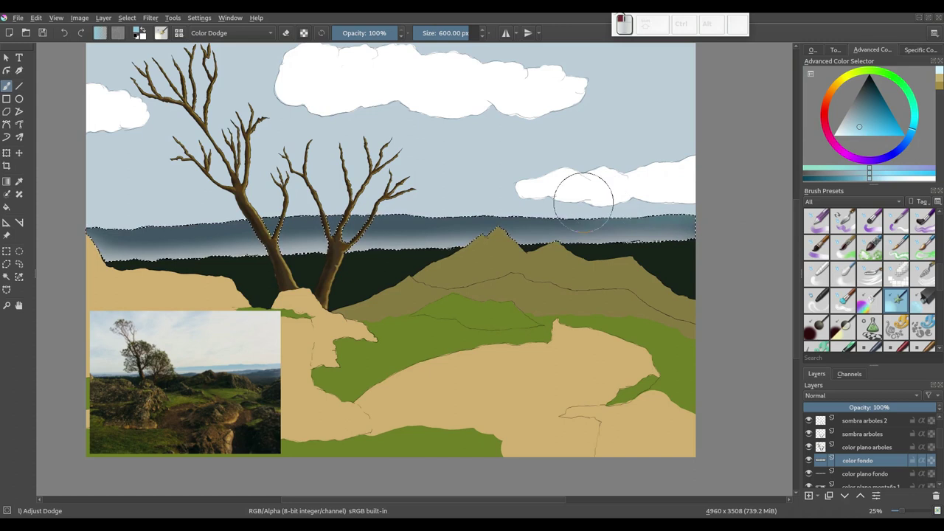
{"action": "left_click_drag", "start_coordinate": [582, 199], "coordinate": [166, 213]}
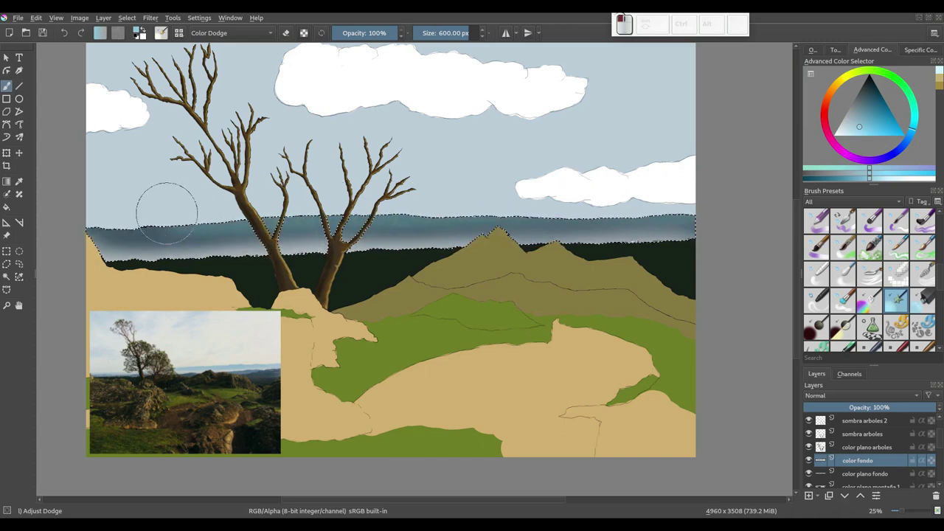
Try clearing the selection around the band with Ctrl+Shift+A.
{"action": "key", "text": "ctrl+shift+a"}
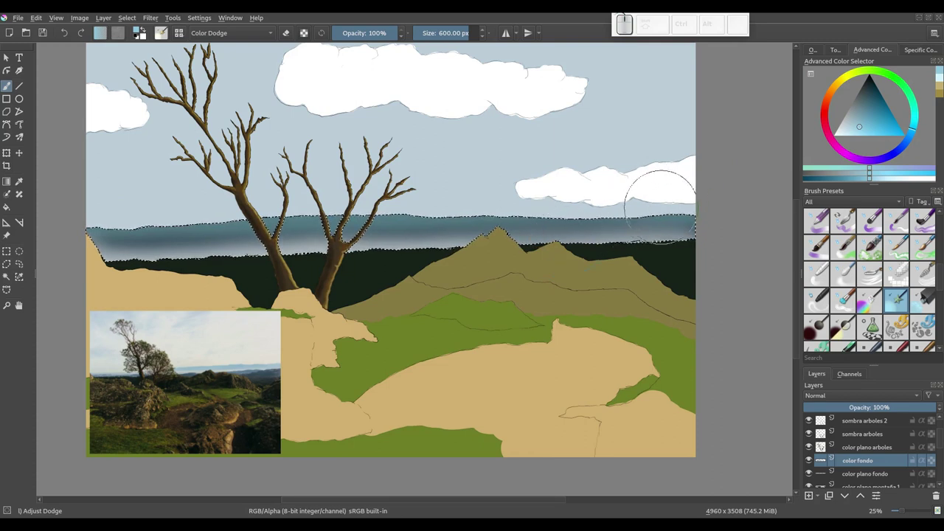
{"action": "key", "text": "ctrl+shift+a"}
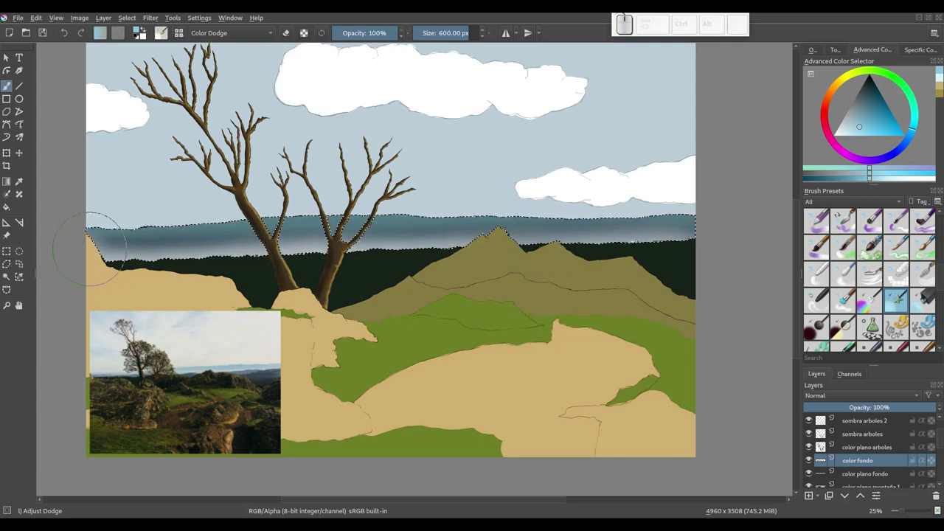
{"action": "key", "text": "ctrl+shift+a"}
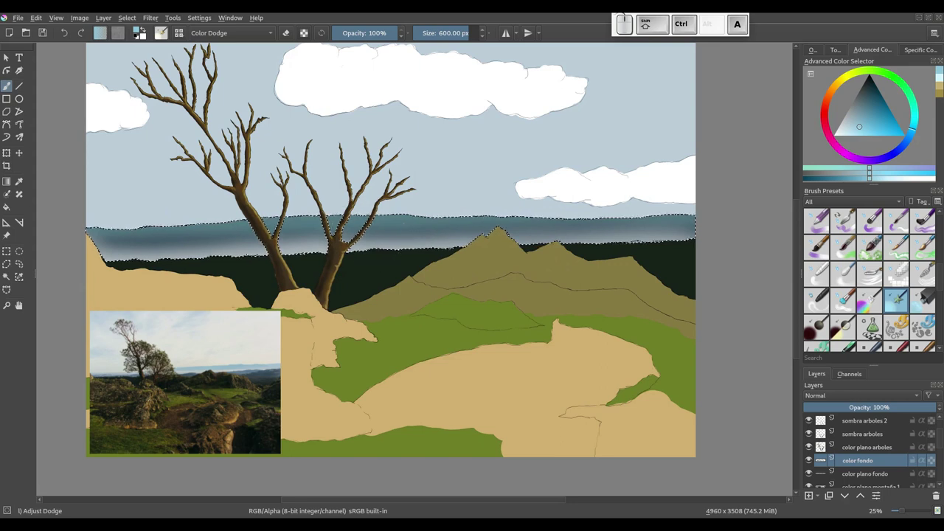
Switch the Brush Presets tag filter to My Favorites.
{"action": "left_click", "coordinate": [858, 208]}
{"action": "left_click", "coordinate": [854, 213]}
{"action": "left_click", "coordinate": [855, 211]}
{"action": "left_click", "coordinate": [836, 304]}
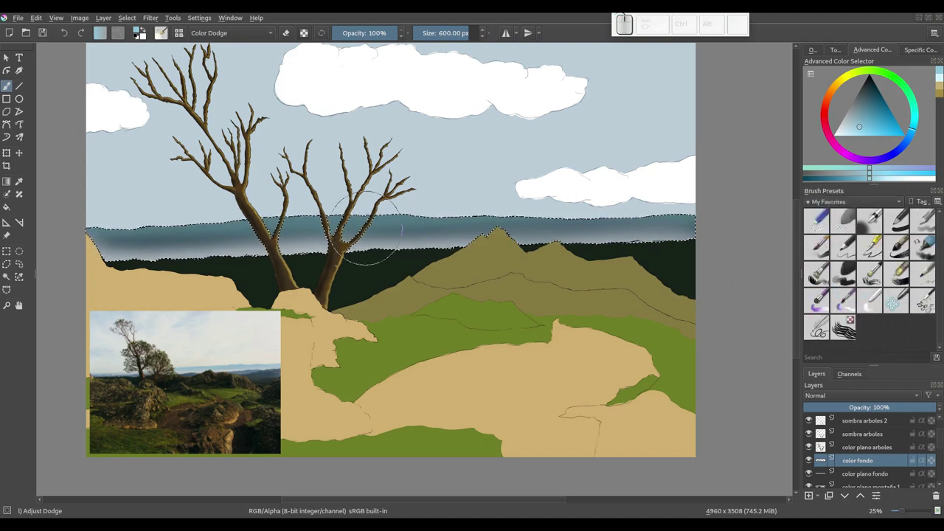
Remove the current selection with Select > Deselect.
{"action": "left_click", "coordinate": [37, 18]}
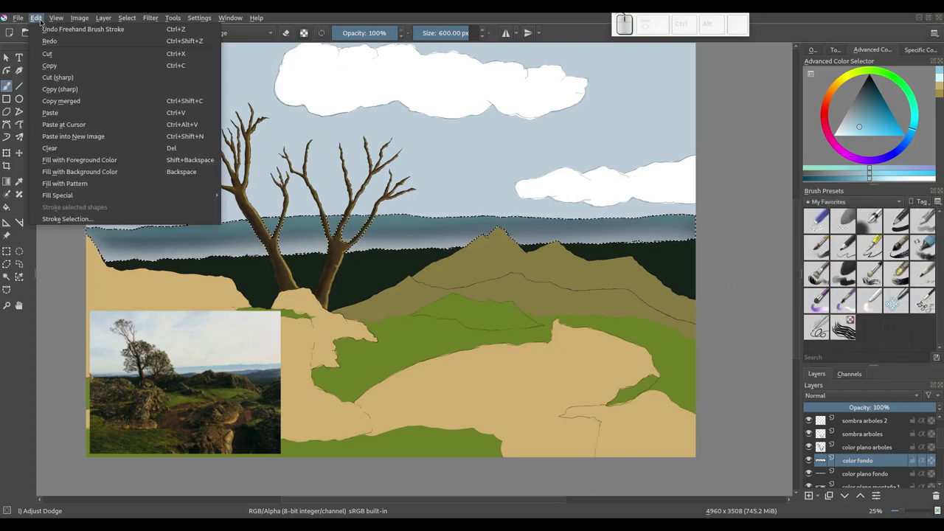
{"action": "left_click", "coordinate": [43, 19]}
{"action": "left_click", "coordinate": [127, 18]}
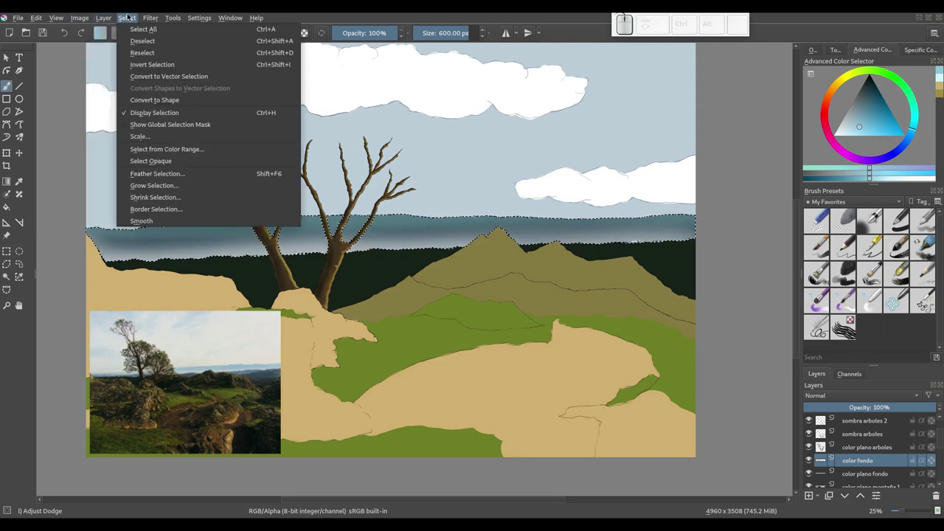
{"action": "left_click", "coordinate": [157, 41]}
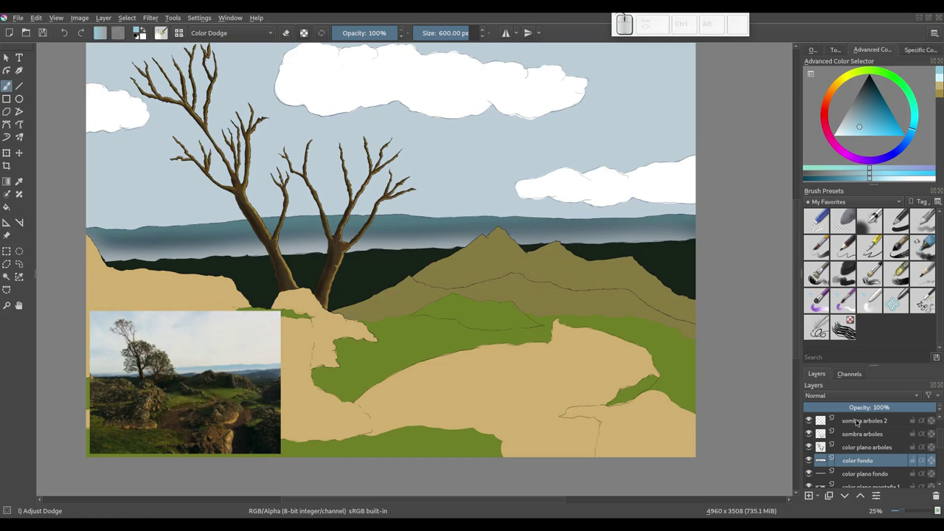
Toggle the color plano montaña 1 layer's visibility to compare the result.
{"action": "left_click_drag", "start_coordinate": [940, 444], "coordinate": [935, 463]}
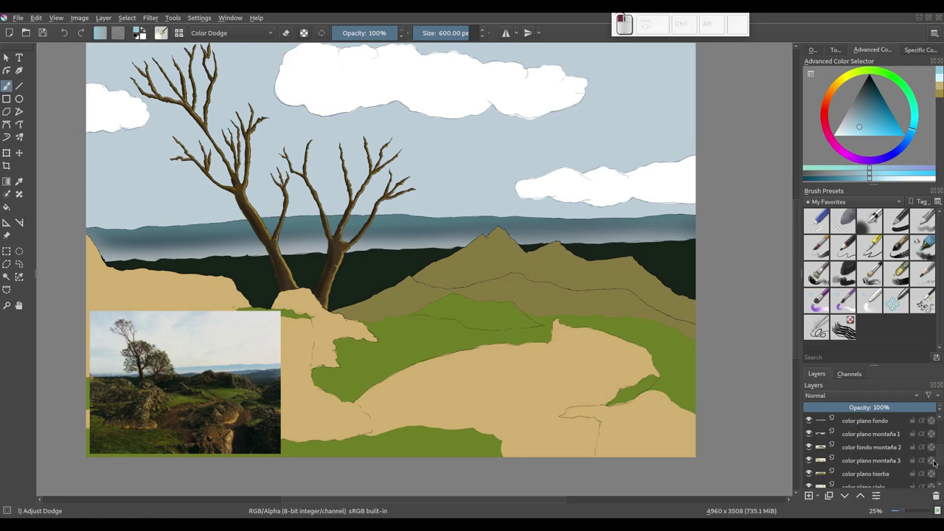
{"action": "left_click", "coordinate": [810, 435]}
{"action": "left_click", "coordinate": [811, 436]}
{"action": "left_click", "coordinate": [810, 435]}
{"action": "left_click", "coordinate": [810, 434]}
Duplicate color plano montaña 1, rename the copy 'color montaña 1', and pick green.
{"action": "left_click", "coordinate": [852, 437]}
{"action": "left_click", "coordinate": [828, 496]}
{"action": "double_click", "coordinate": [871, 434]}
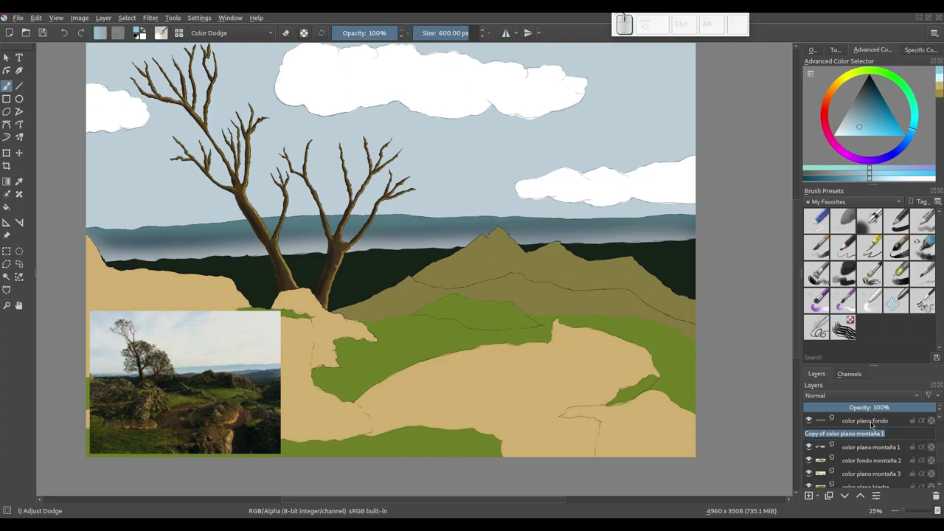
{"action": "key", "text": "Home"}
{"action": "key", "text": "Delete"}
{"action": "key", "text": "Delete"}
{"action": "key", "text": "Delete"}
{"action": "key", "text": "Delete"}
{"action": "key", "text": "Delete"}
{"action": "key", "text": "Delete"}
{"action": "key", "text": "Delete"}
{"action": "key", "text": "Delete"}
{"action": "key", "text": "Delete"}
{"action": "key", "text": "Delete"}
{"action": "key", "text": "Delete"}
{"action": "key", "text": "Delete"}
{"action": "key", "text": "Delete"}
{"action": "key", "text": "Delete"}
{"action": "key", "text": "Delete"}
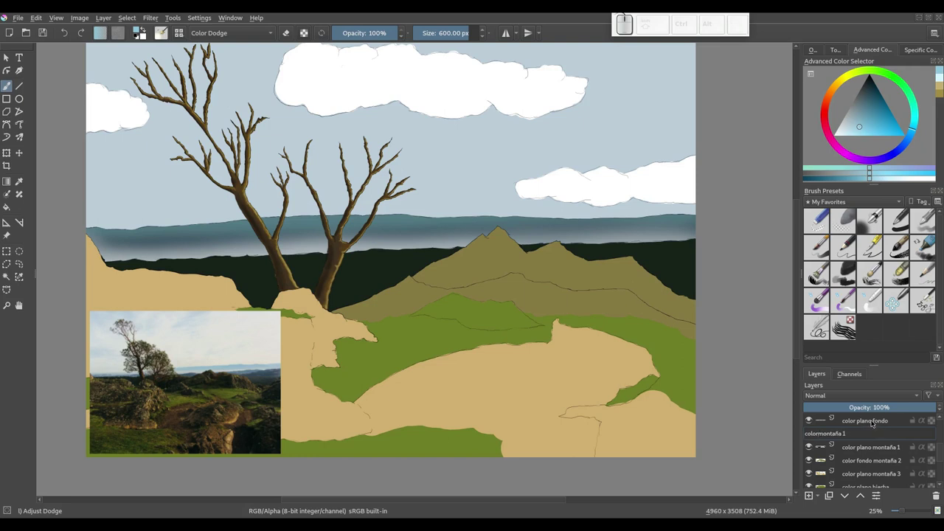
{"action": "key", "text": "Return"}
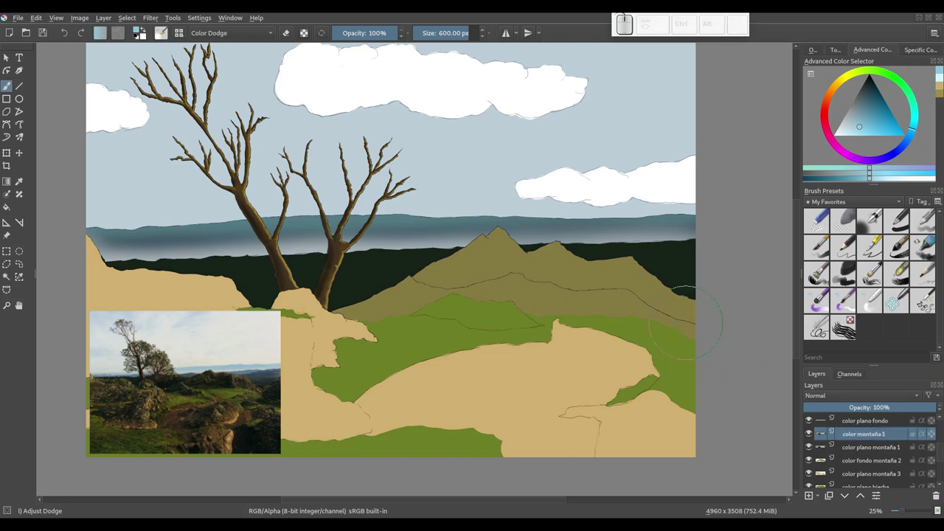
{"action": "left_click", "coordinate": [683, 328], "text": "ctrl"}
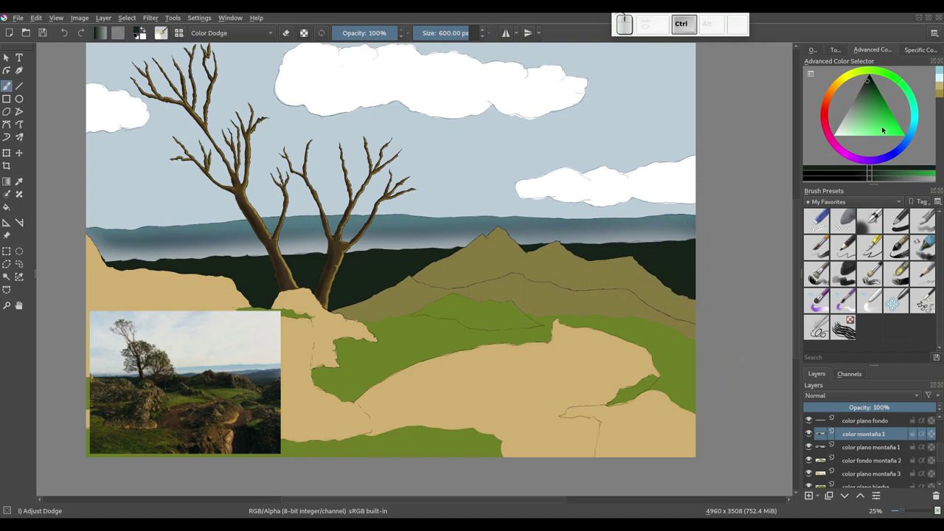
Pick a dark green shade and enlarge the brush to about 770 px.
{"action": "left_click_drag", "start_coordinate": [865, 92], "coordinate": [854, 98]}
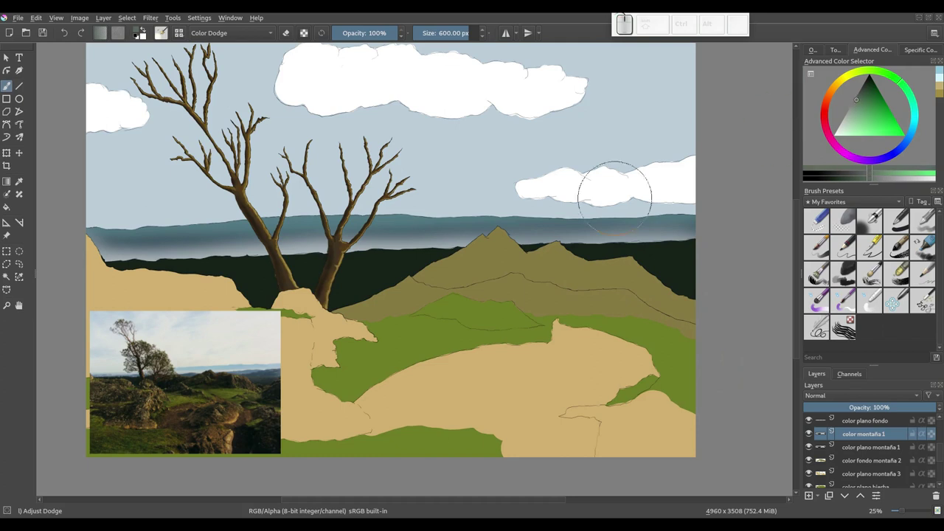
{"action": "left_click_drag", "start_coordinate": [712, 262], "coordinate": [724, 280]}
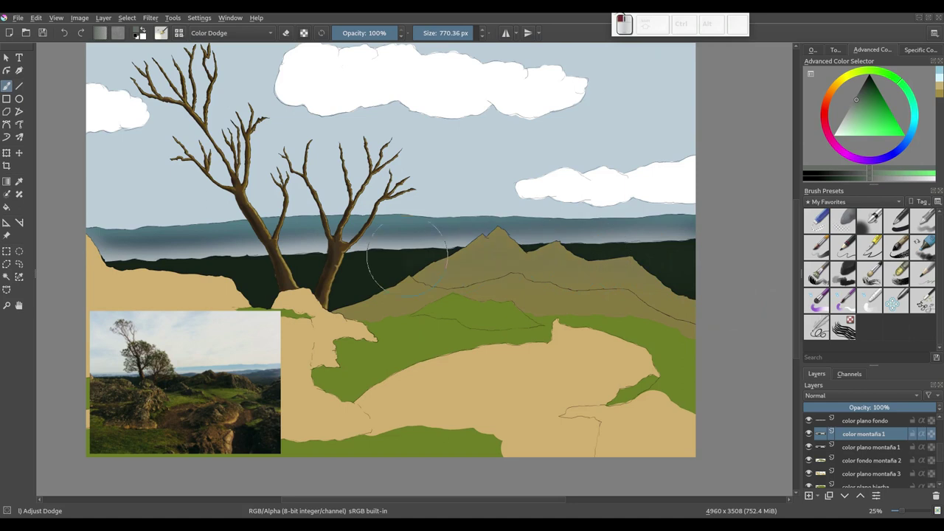
{"action": "left_click_drag", "start_coordinate": [238, 267], "coordinate": [312, 284]}
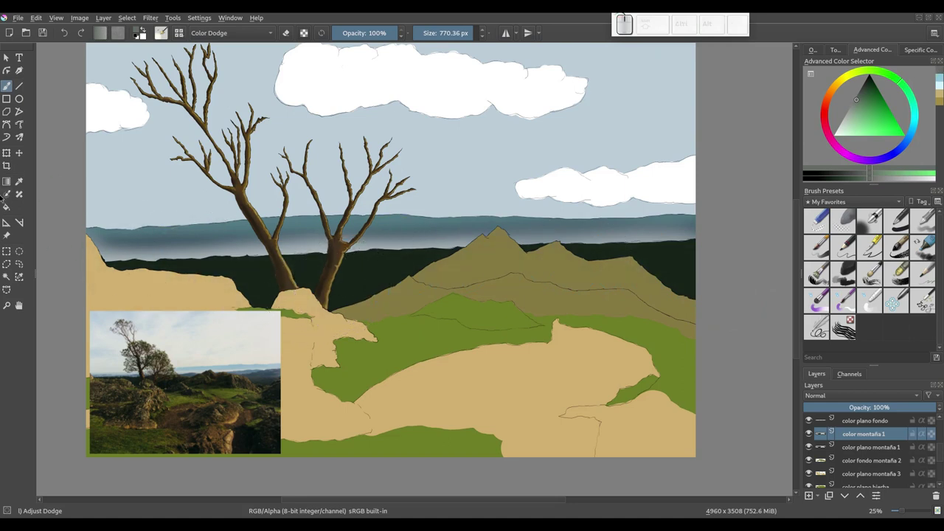
Select the dark green hill band and tree areas by similar colour, then reselect the brush.
{"action": "left_click", "coordinate": [6, 277]}
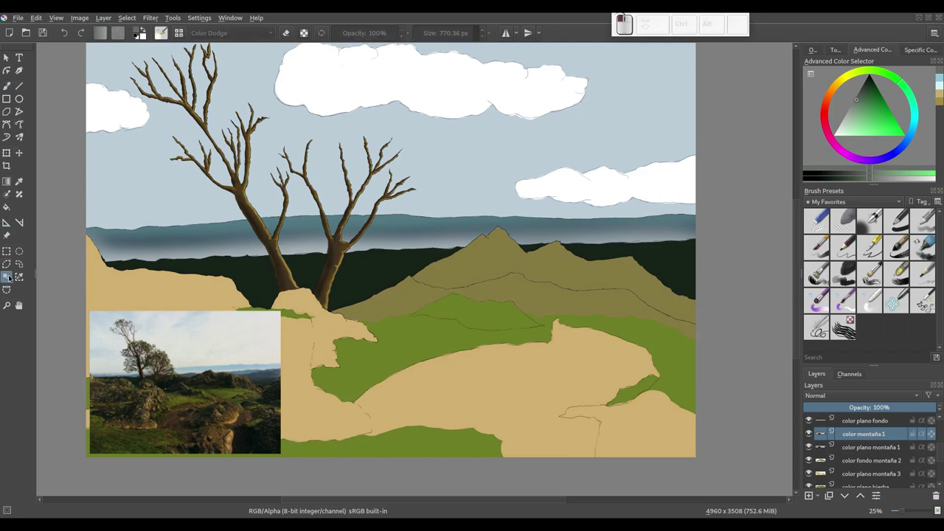
{"action": "left_click", "coordinate": [238, 276]}
{"action": "key", "text": "ctrl+shift+a"}
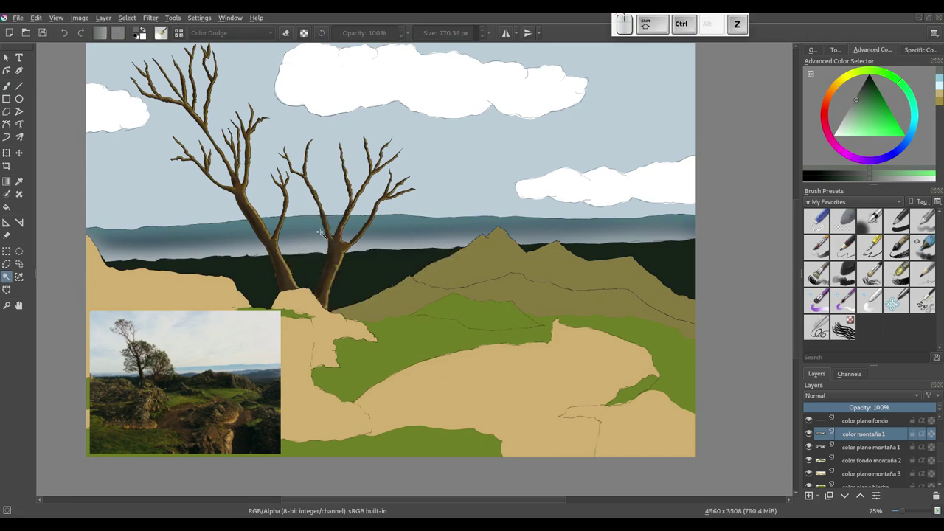
{"action": "left_click", "coordinate": [393, 265], "text": "shift"}
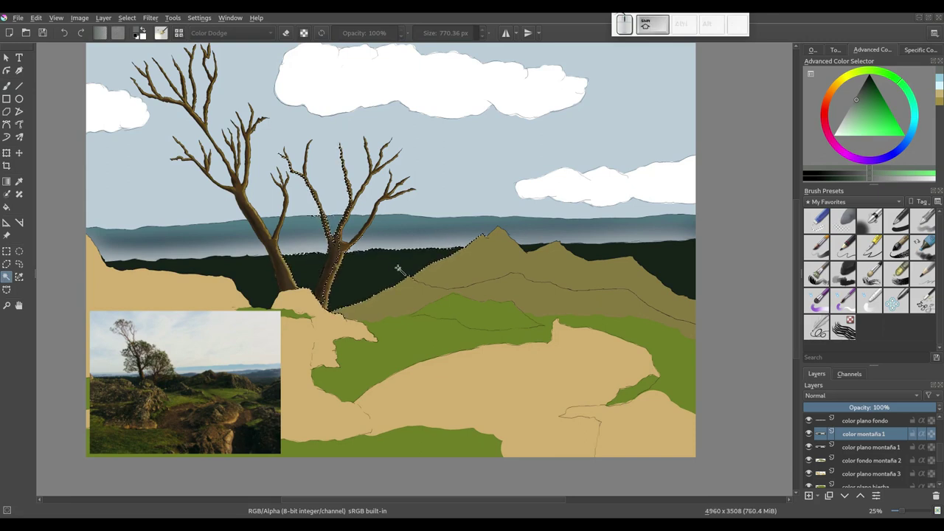
{"action": "key", "text": "ctrl+shift+z"}
{"action": "left_click", "coordinate": [609, 253], "text": "shift"}
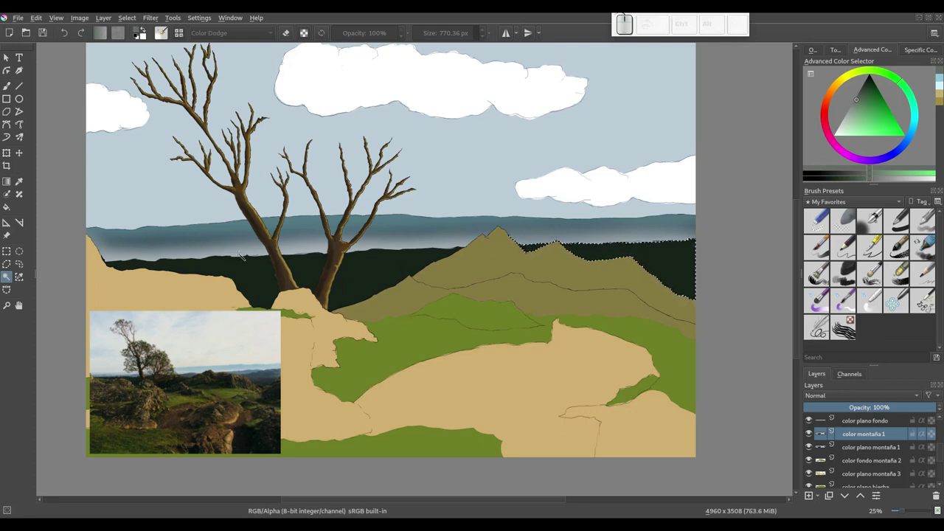
{"action": "left_click", "coordinate": [246, 275], "text": "shift"}
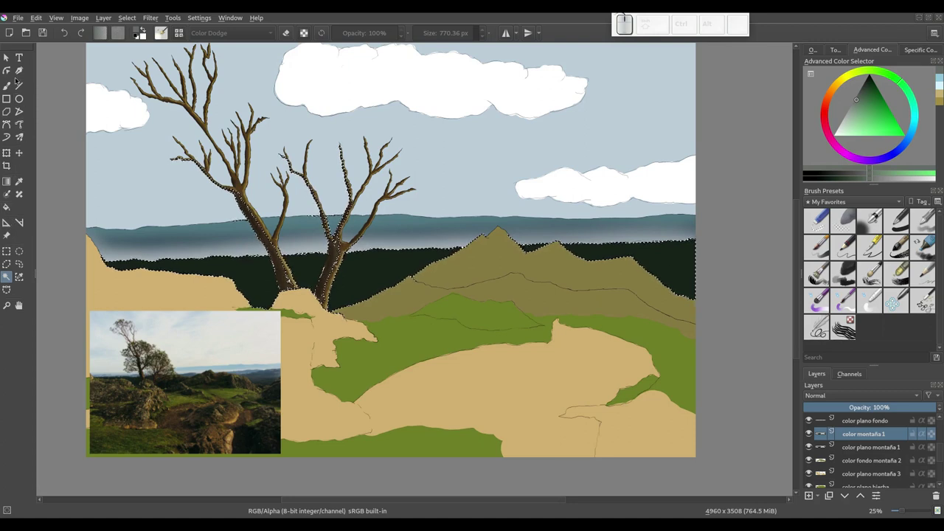
{"action": "left_click", "coordinate": [8, 86]}
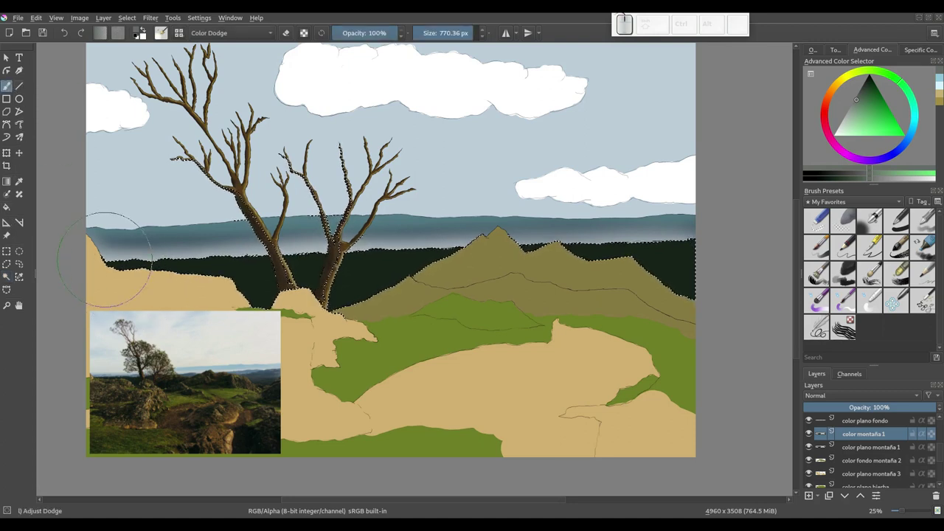
Dodge the dark green hill strip around the tree trunks with a different green.
{"action": "mouse_move", "coordinate": [206, 274]}
{"action": "left_mouse_down"}
{"action": "mouse_move", "coordinate": [188, 271]}
{"action": "mouse_move", "coordinate": [346, 282]}
{"action": "left_mouse_up"}
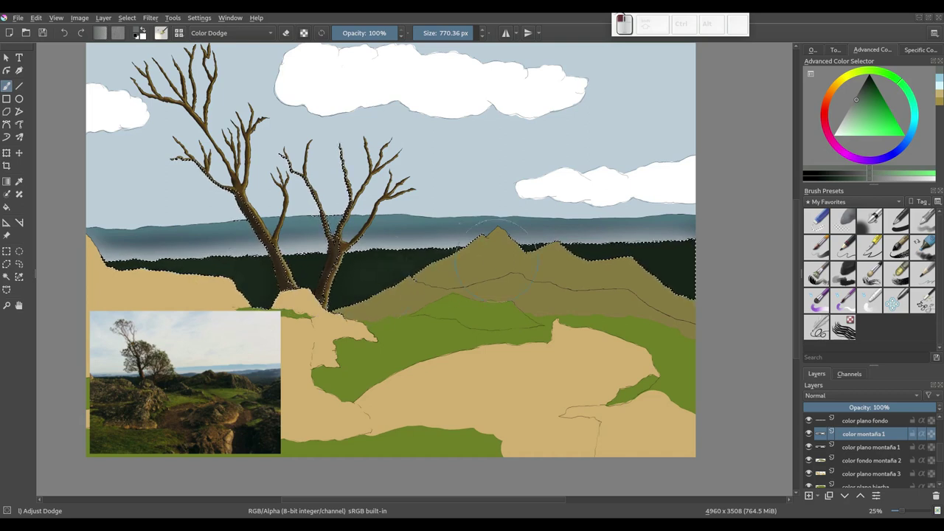
{"action": "left_click_drag", "start_coordinate": [627, 251], "coordinate": [649, 236]}
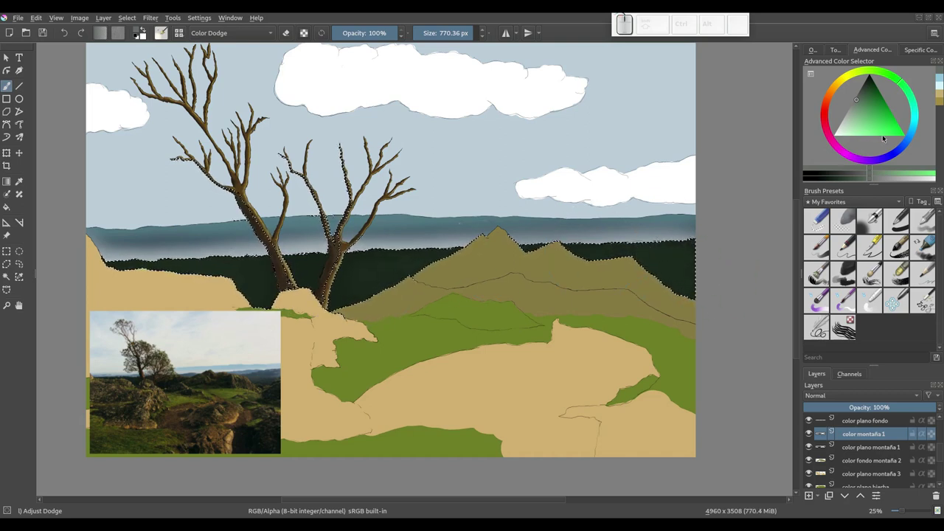
{"action": "left_click", "coordinate": [855, 110]}
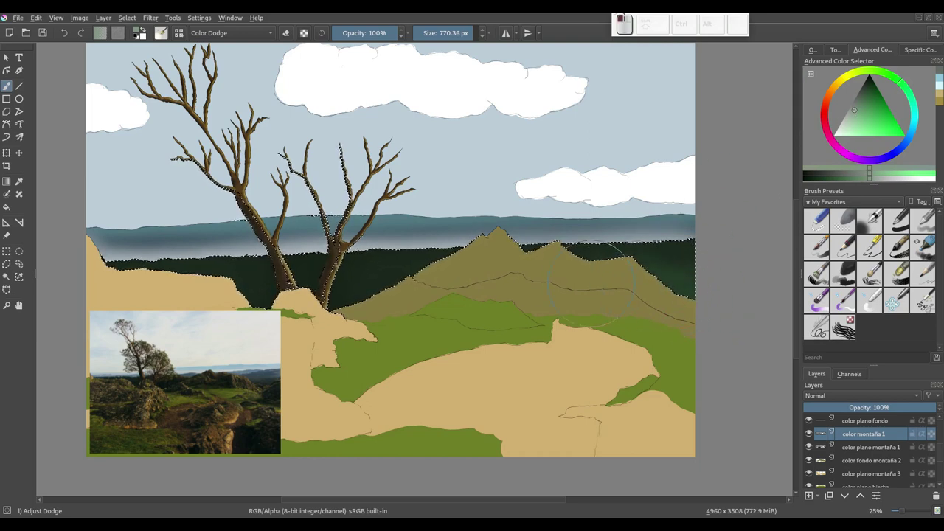
{"action": "left_click_drag", "start_coordinate": [436, 299], "coordinate": [369, 275]}
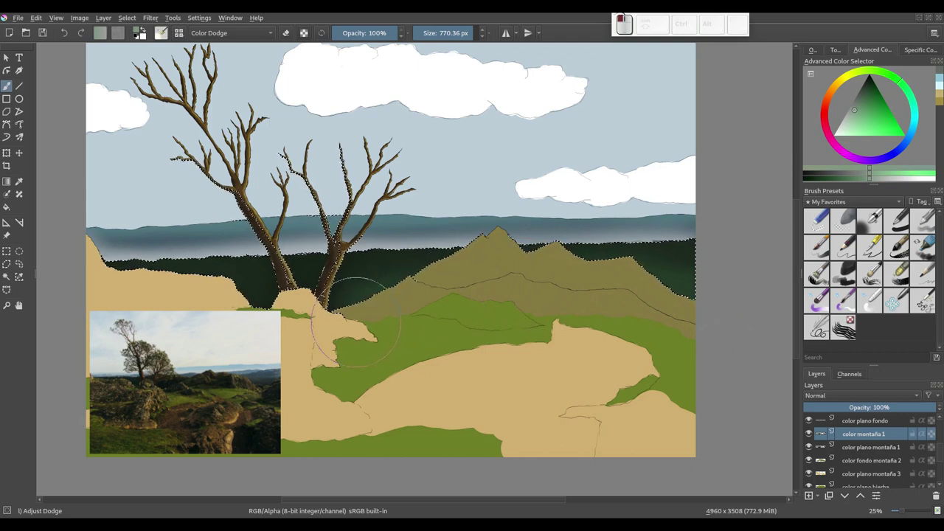
{"action": "mouse_move", "coordinate": [288, 325]}
{"action": "left_mouse_down"}
{"action": "mouse_move", "coordinate": [118, 288]}
{"action": "mouse_move", "coordinate": [236, 326]}
{"action": "mouse_move", "coordinate": [597, 205]}
{"action": "left_mouse_up"}
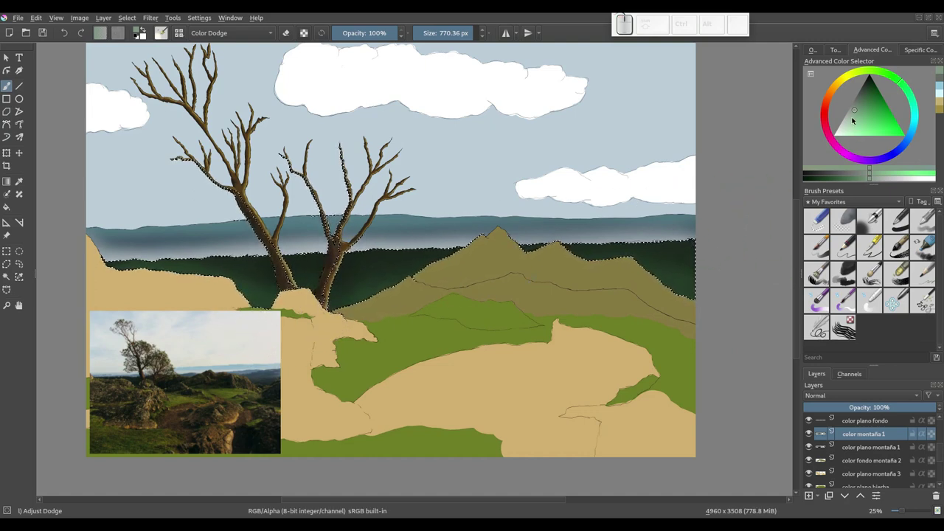
Switch to a lighter, greyer green and lighten the right end of the band.
{"action": "left_click_drag", "start_coordinate": [856, 113], "coordinate": [850, 118]}
{"action": "left_click", "coordinate": [851, 120]}
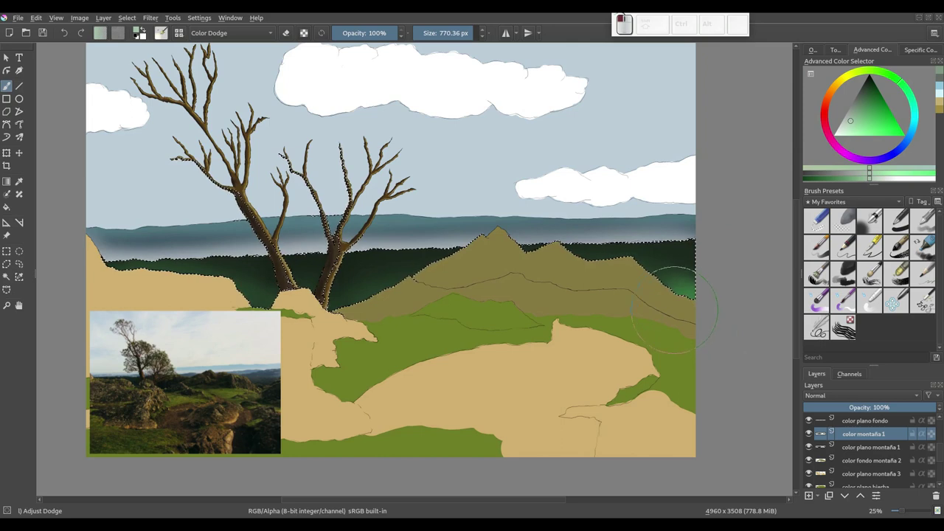
{"action": "key", "text": "ctrl+z"}
{"action": "left_click_drag", "start_coordinate": [850, 124], "coordinate": [842, 118]}
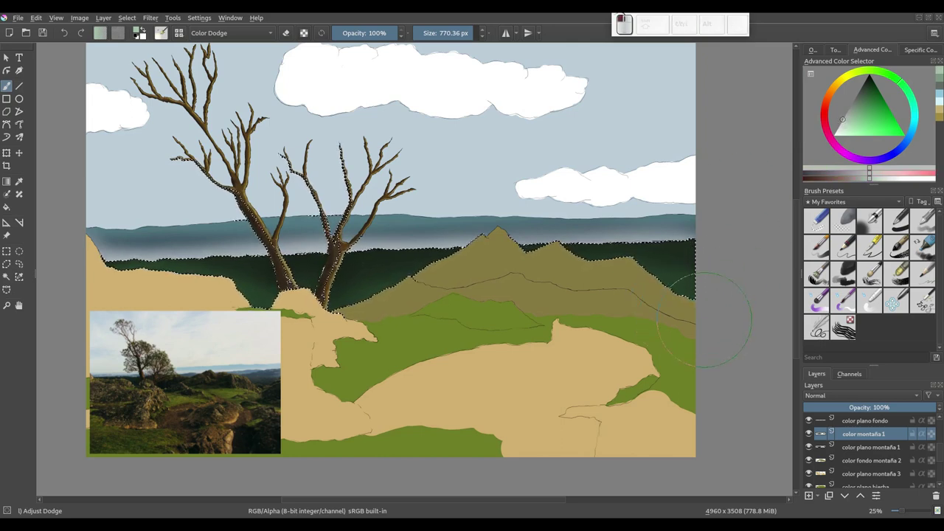
{"action": "left_click_drag", "start_coordinate": [649, 304], "coordinate": [596, 307]}
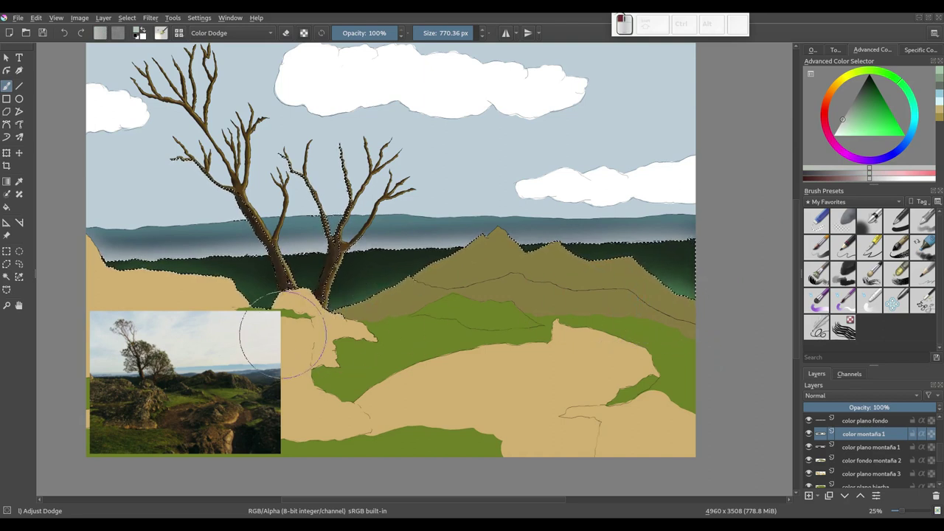
Clear the selection, sample a painting colour, and resize the brush to about 504 px.
{"action": "key", "text": "ctrl+shift+a"}
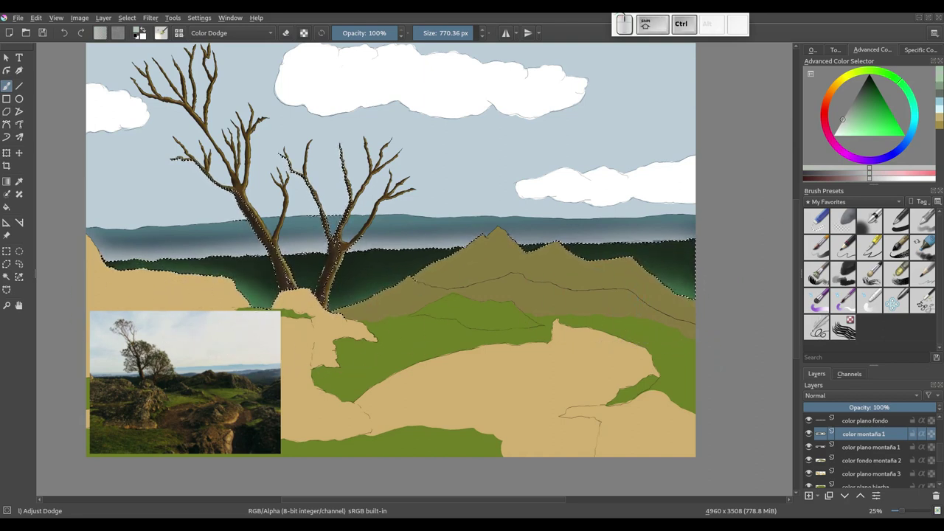
{"action": "left_click_drag", "start_coordinate": [294, 294], "coordinate": [270, 296]}
{"action": "left_click", "coordinate": [269, 295], "text": "ctrl"}
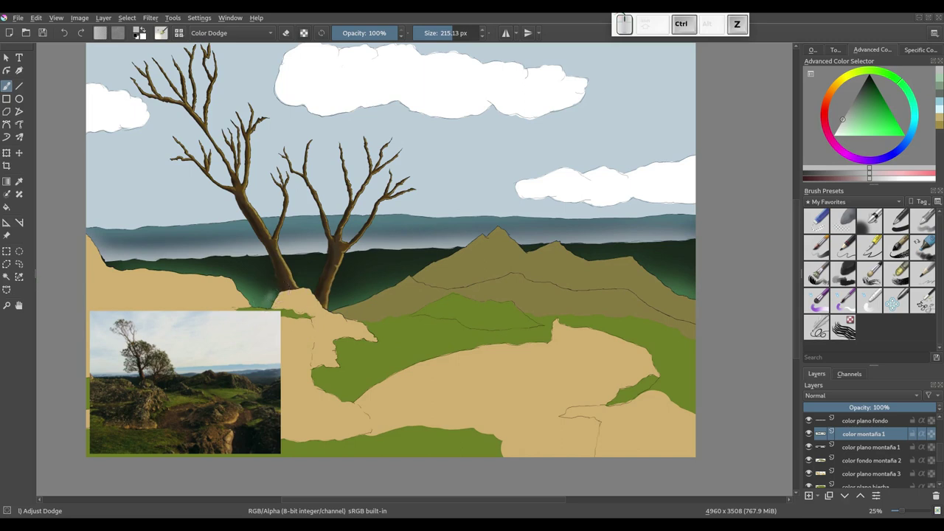
{"action": "key", "text": "ctrl+shift+z"}
{"action": "left_click_drag", "start_coordinate": [293, 291], "coordinate": [310, 288]}
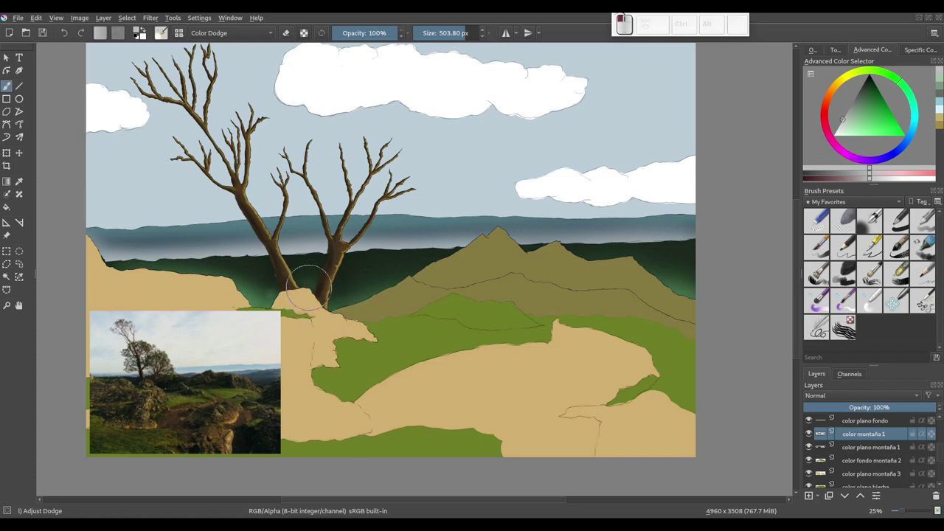
Save the landscape painting under a new file name through Save As.
{"action": "key", "text": "ctrl+shift+s"}
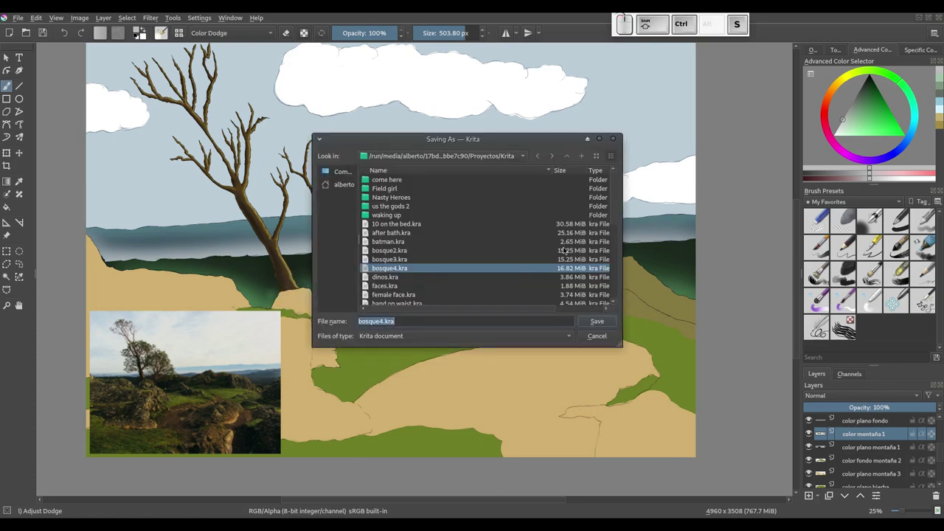
{"action": "key", "text": "Escape"}
{"action": "key", "text": "ctrl+shift+s"}
{"action": "left_click", "coordinate": [382, 321]}
{"action": "key", "text": "Return"}
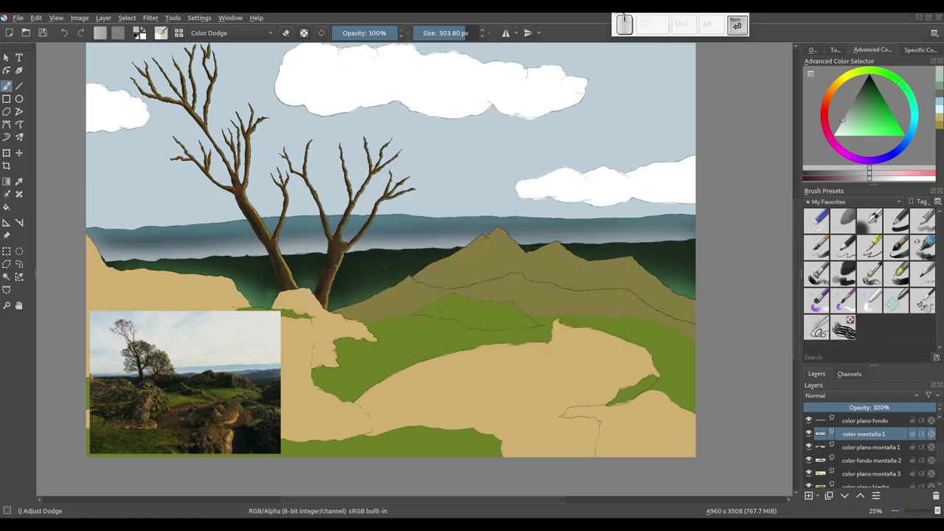
Switch to the Audacity recording window and back, panning the painting view.
{"action": "left_click_drag", "start_coordinate": [408, 279], "coordinate": [436, 245]}
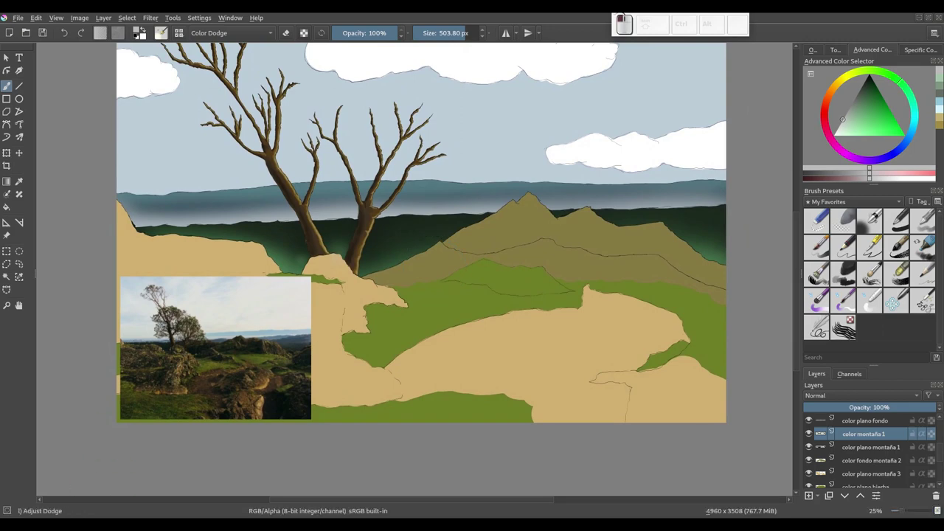
{"action": "key", "text": "alt+Tab"}
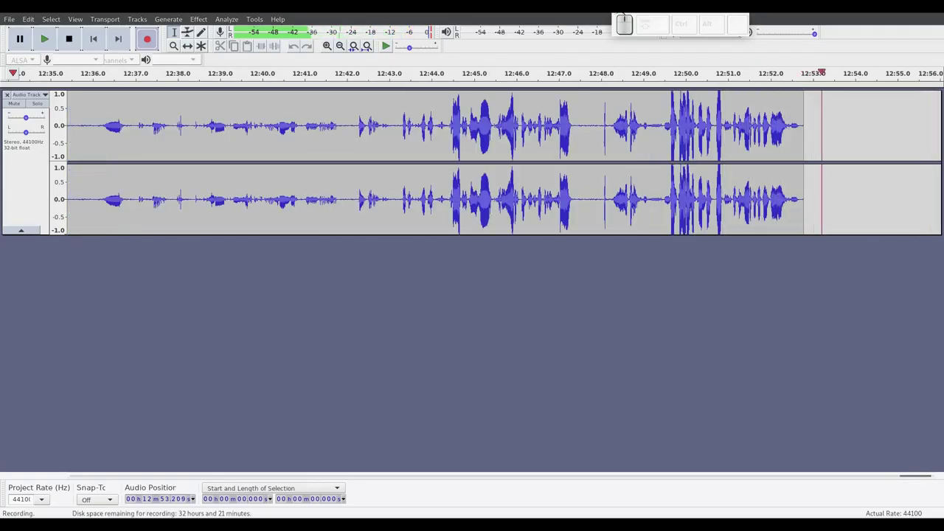
{"action": "key", "text": "alt+Tab"}
{"action": "left_click_drag", "start_coordinate": [411, 295], "coordinate": [340, 281]}
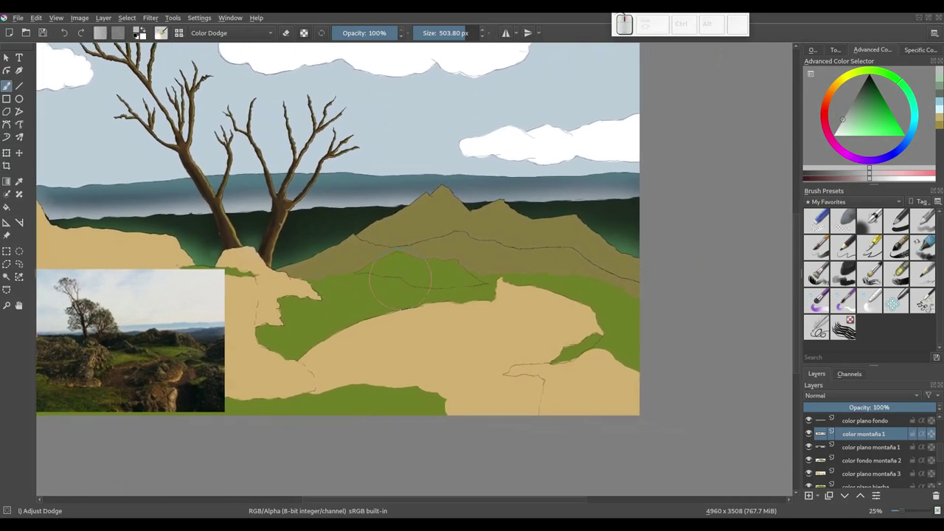
Select the mountain with Similar Color Selection, then clear the selection again.
{"action": "left_click_drag", "start_coordinate": [400, 285], "coordinate": [432, 286]}
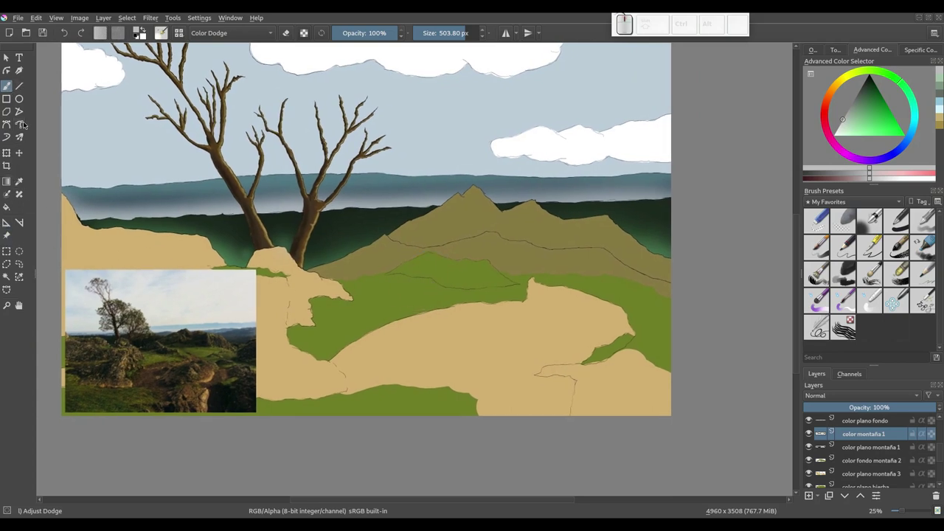
{"action": "left_click", "coordinate": [6, 277]}
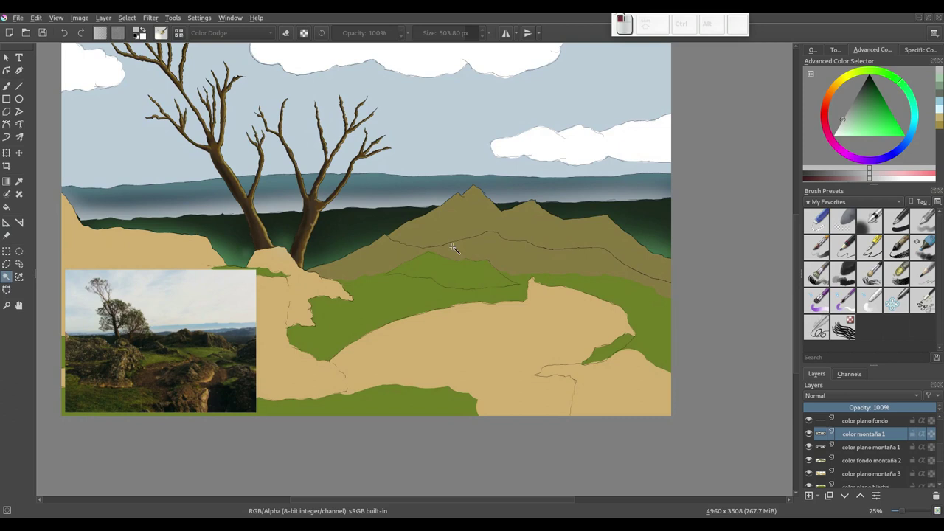
{"action": "left_click", "coordinate": [538, 264]}
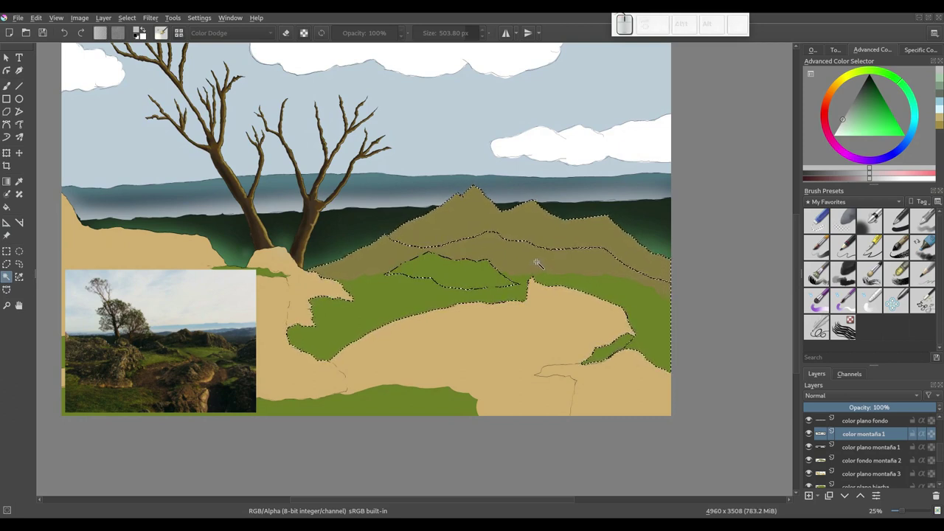
{"action": "key", "text": "ctrl+shift+a"}
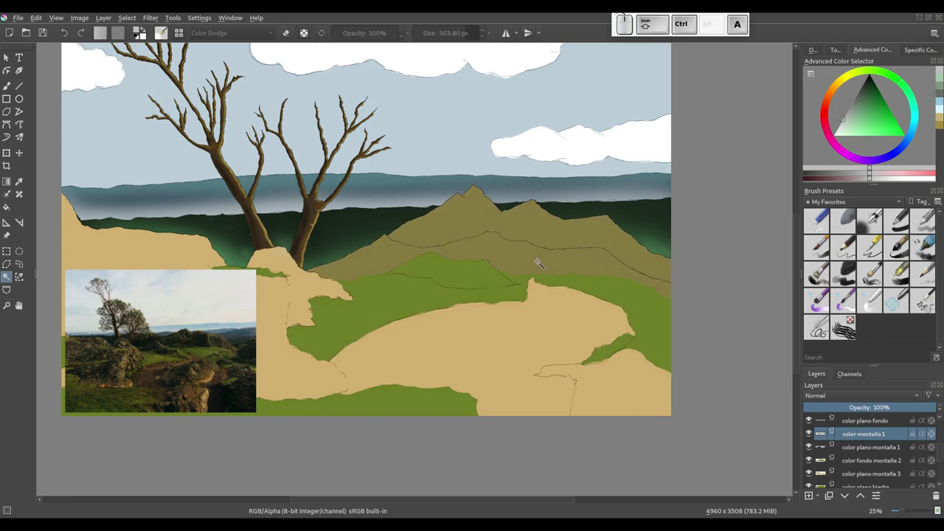
Zoom in on the upper mountains and select the olive mountain shapes by colour.
{"action": "key", "text": "plus"}
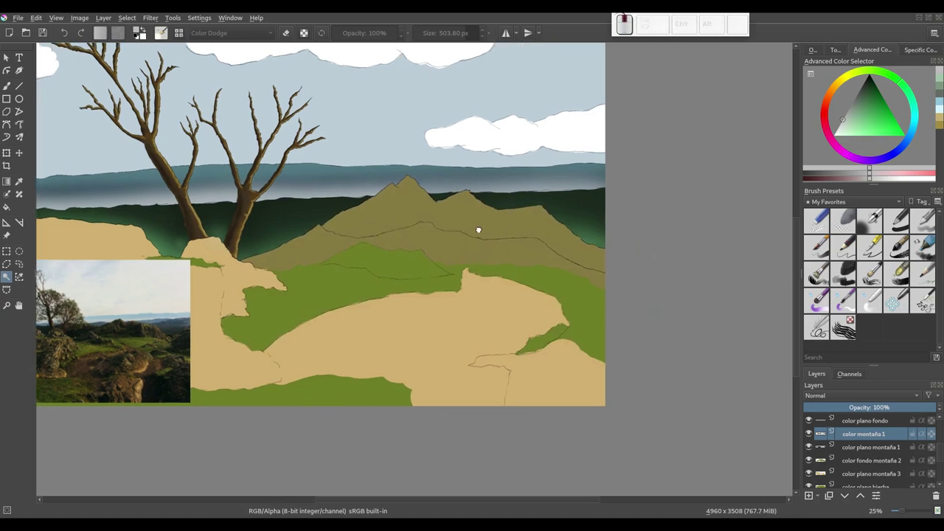
{"action": "key", "text": "plus"}
{"action": "key", "text": "plus"}
{"action": "key", "text": "plus"}
{"action": "left_click_drag", "start_coordinate": [559, 237], "coordinate": [512, 248]}
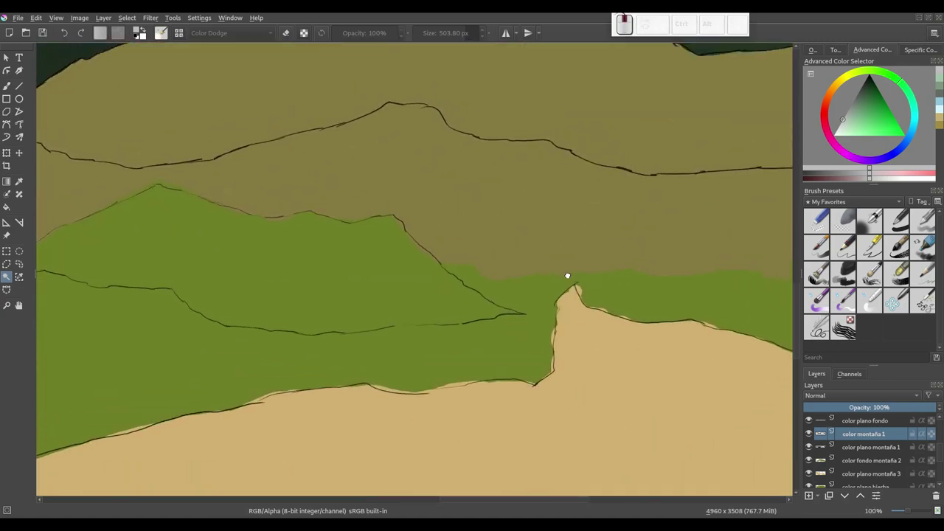
{"action": "left_click_drag", "start_coordinate": [586, 243], "coordinate": [481, 271]}
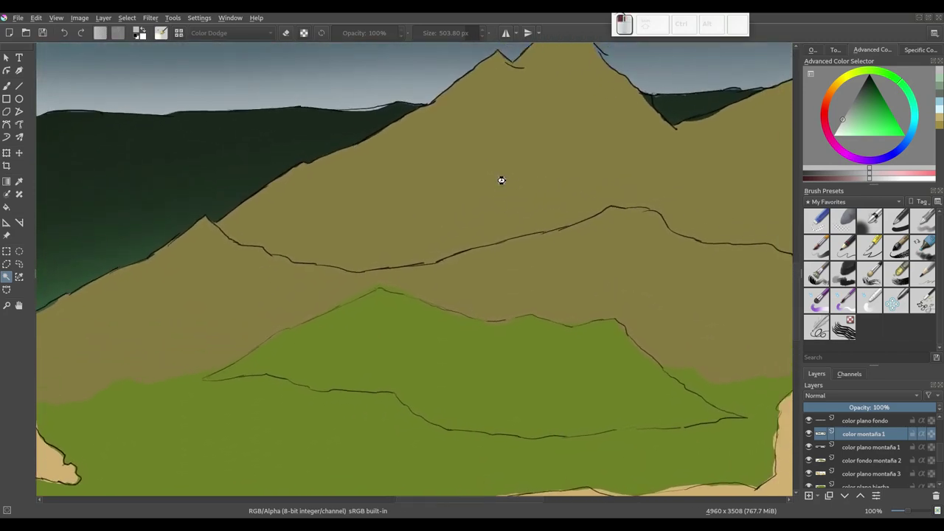
{"action": "left_click", "coordinate": [508, 197]}
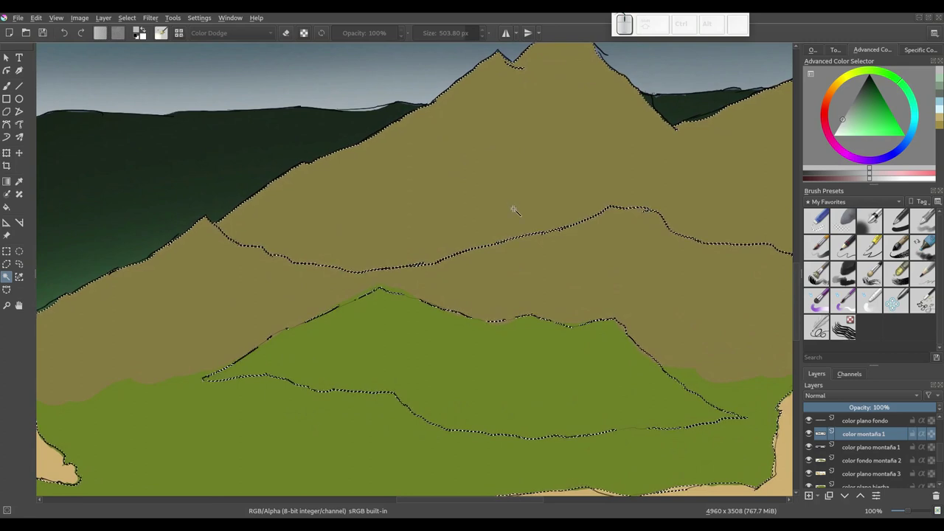
{"action": "mouse_move", "coordinate": [518, 248]}
{"action": "left_mouse_down"}
{"action": "mouse_move", "coordinate": [365, 339]}
{"action": "mouse_move", "coordinate": [401, 295]}
{"action": "mouse_move", "coordinate": [413, 220]}
{"action": "left_mouse_up"}
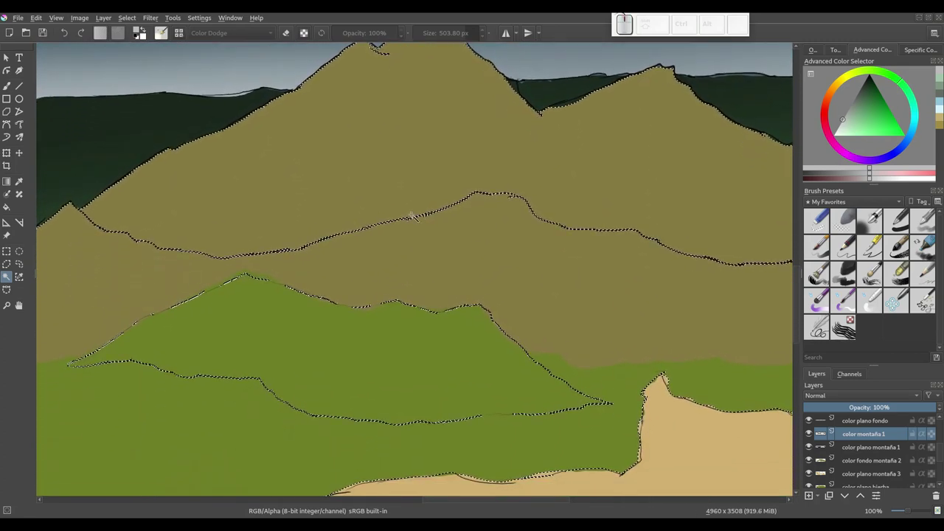
Dodge a lower part of the mountain, undoing the first stroke, then zoom out.
{"action": "left_click", "coordinate": [6, 85]}
{"action": "mouse_move", "coordinate": [110, 163]}
{"action": "left_mouse_down"}
{"action": "mouse_move", "coordinate": [243, 170]}
{"action": "mouse_move", "coordinate": [364, 264]}
{"action": "left_mouse_up"}
{"action": "key", "text": "ctrl+z"}
{"action": "left_click_drag", "start_coordinate": [367, 312], "coordinate": [391, 326]}
{"action": "key", "text": "minus"}
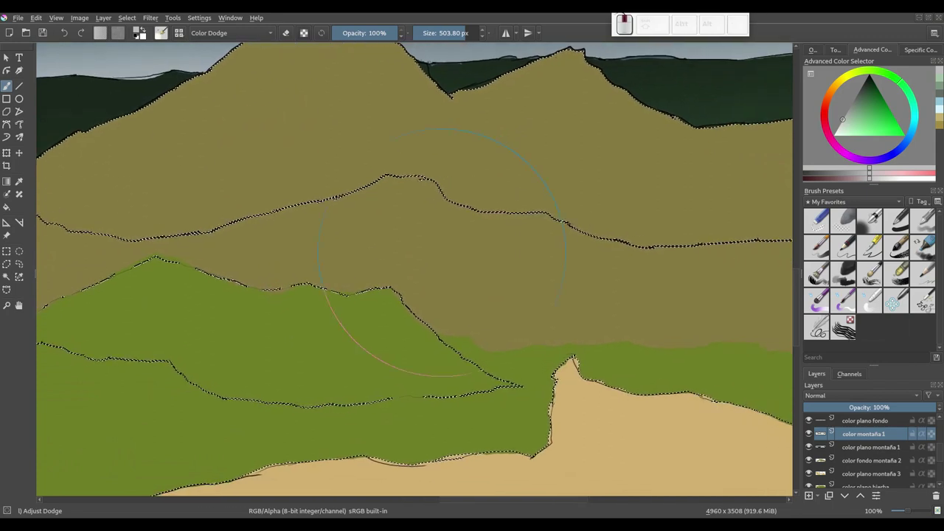
{"action": "key", "text": "minus"}
{"action": "key", "text": "minus"}
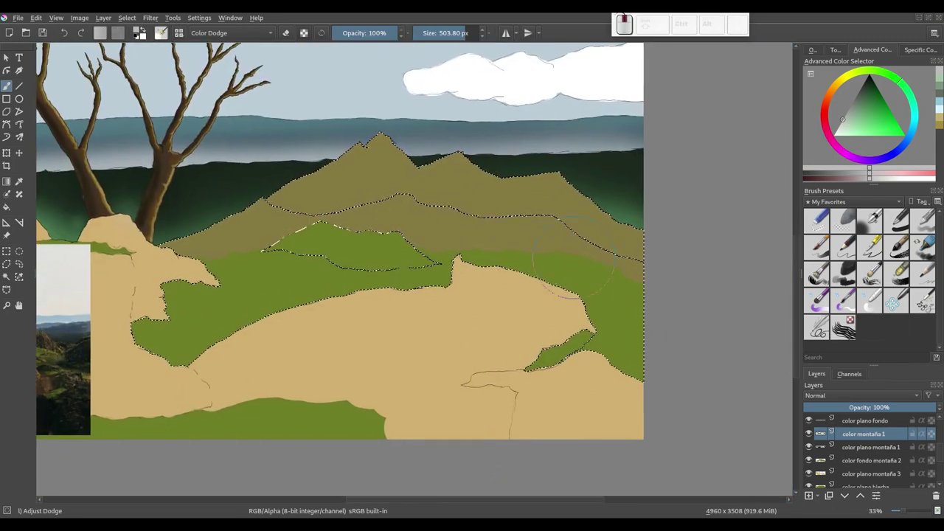
Toggle the grass, tan foreground and olive mountain layers' visibility to identify them.
{"action": "scroll", "coordinate": [940, 455], "scroll_direction": "up", "scroll_amount": 1}
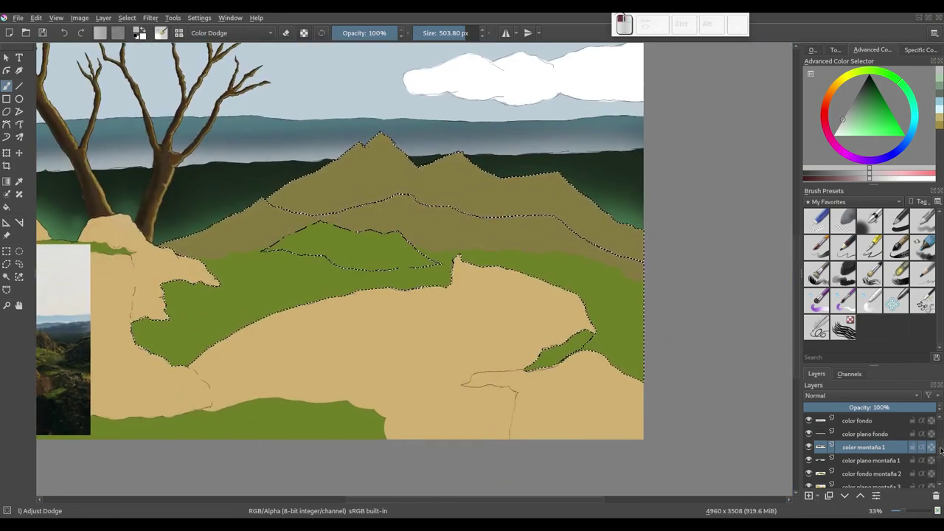
{"action": "scroll", "coordinate": [941, 450], "scroll_direction": "up", "scroll_amount": 1}
{"action": "scroll", "coordinate": [942, 445], "scroll_direction": "up", "scroll_amount": 1}
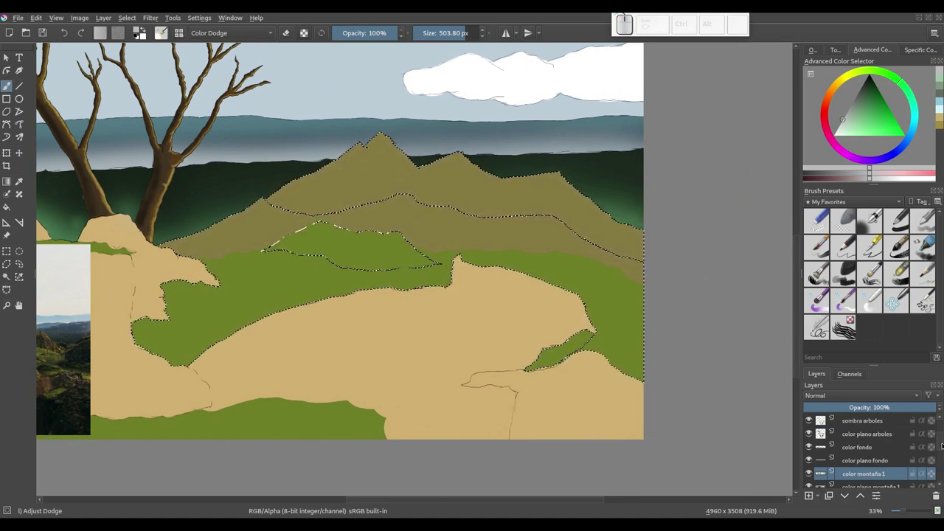
{"action": "scroll", "coordinate": [942, 447], "scroll_direction": "down", "scroll_amount": 2}
{"action": "scroll", "coordinate": [915, 452], "scroll_direction": "down", "scroll_amount": 2}
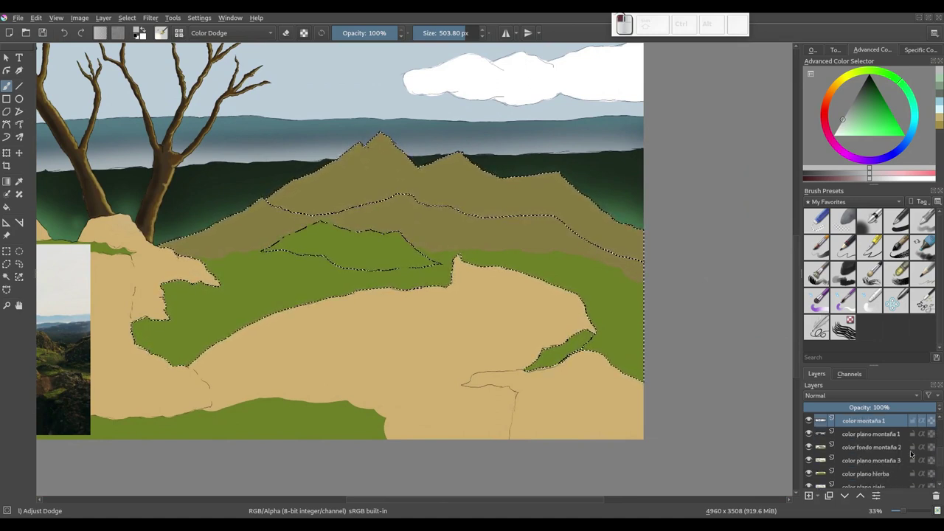
{"action": "left_click", "coordinate": [809, 474]}
{"action": "left_click", "coordinate": [810, 461]}
{"action": "left_click", "coordinate": [810, 460]}
{"action": "left_click", "coordinate": [810, 448]}
{"action": "left_click", "coordinate": [809, 448]}
{"action": "left_click", "coordinate": [810, 448]}
{"action": "left_click", "coordinate": [810, 448]}
Duplicate the color fondo montaña 2 layer and undo a test dodge stroke.
{"action": "left_click", "coordinate": [859, 448]}
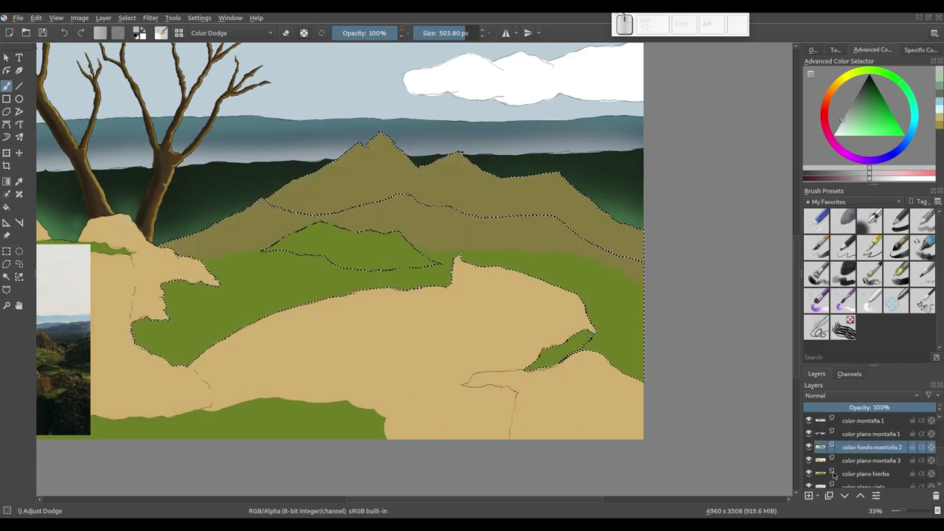
{"action": "left_click", "coordinate": [829, 497]}
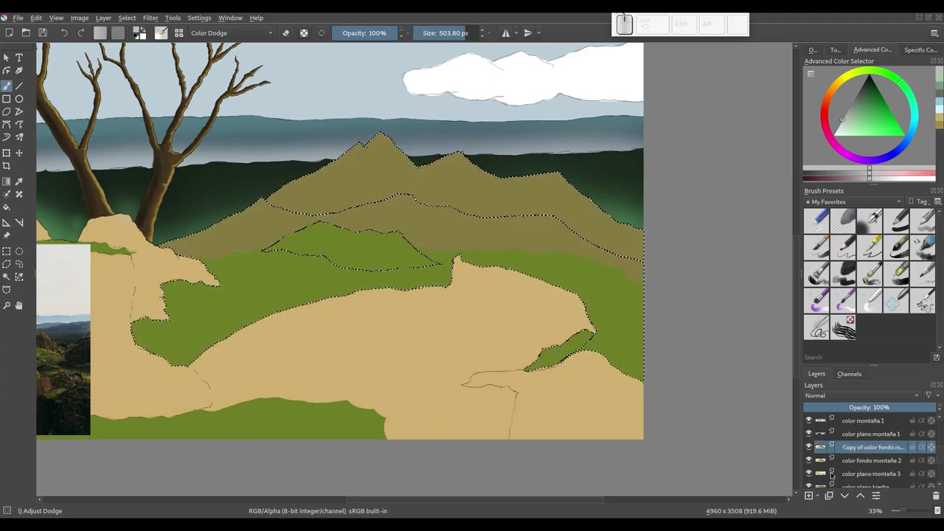
{"action": "left_click_drag", "start_coordinate": [634, 258], "coordinate": [188, 221]}
{"action": "key", "text": "ctrl+z"}
{"action": "scroll", "coordinate": [494, 268], "scroll_direction": "up", "scroll_amount": 3}
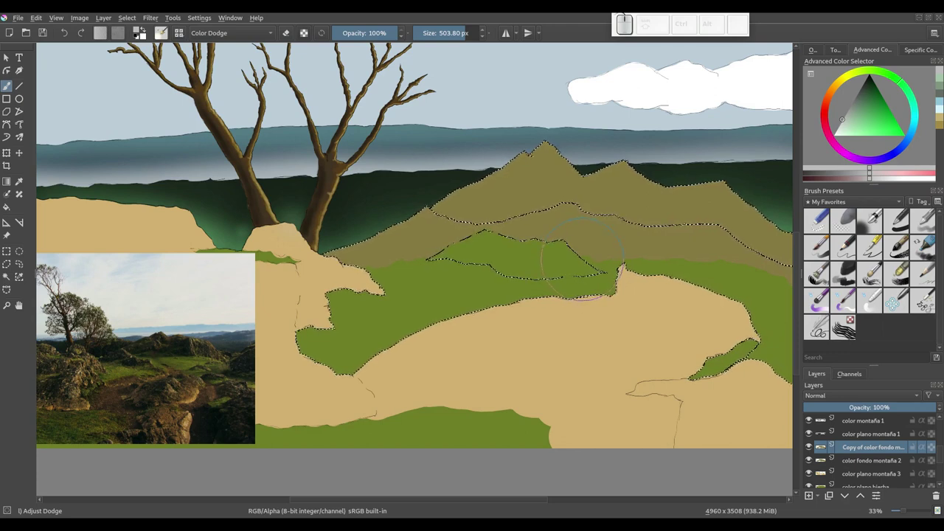
{"action": "left_click_drag", "start_coordinate": [583, 262], "coordinate": [576, 278]}
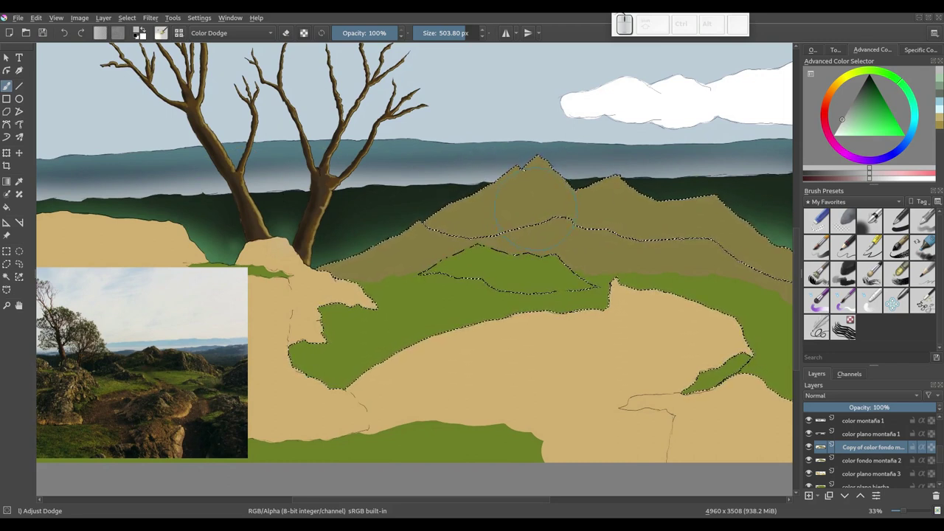
Select the Texture Large Splat brush from the Textures brush presets.
{"action": "left_click", "coordinate": [860, 202]}
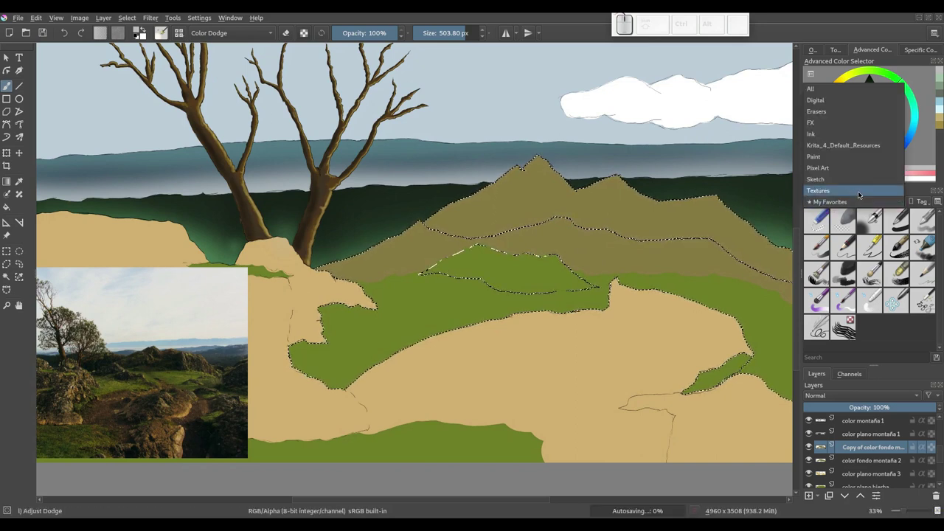
{"action": "left_click", "coordinate": [858, 191]}
{"action": "left_click_drag", "start_coordinate": [725, 232], "coordinate": [666, 209]}
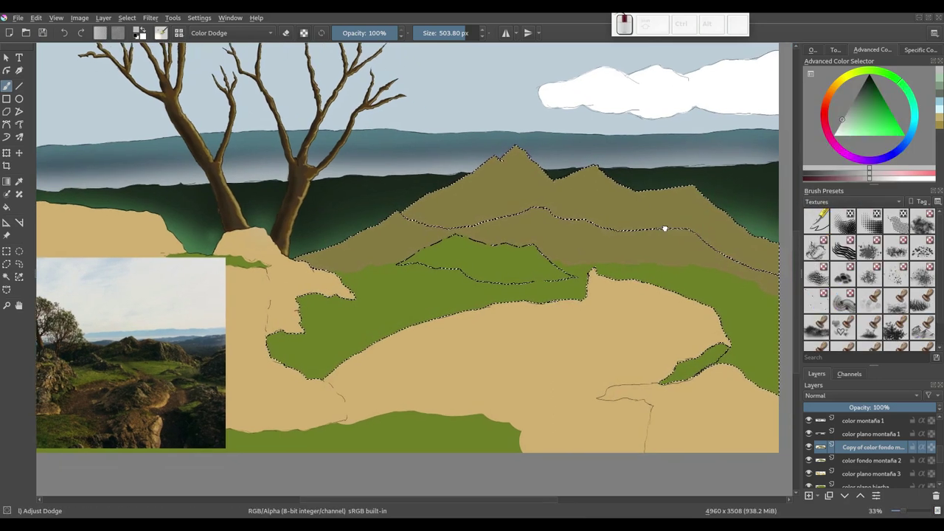
{"action": "left_click", "coordinate": [871, 256]}
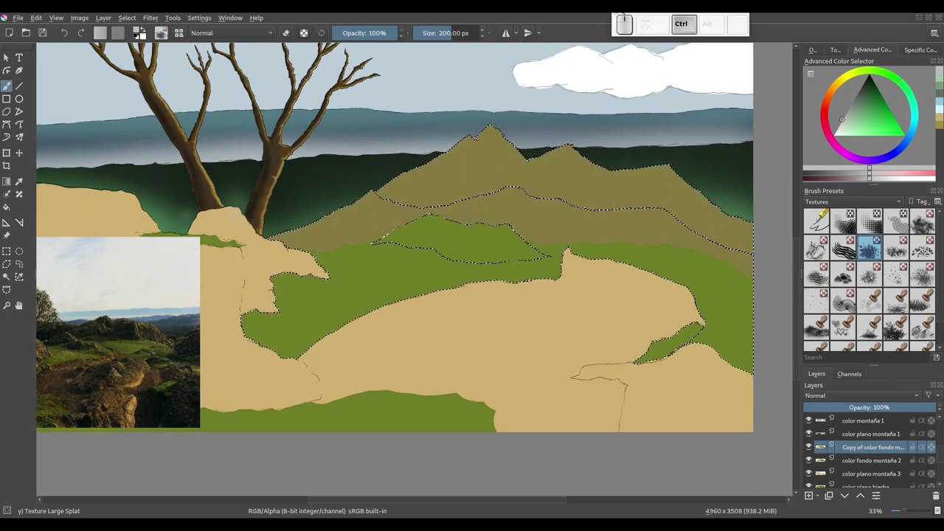
Sample a dark olive colour and mottle the far mountains with brown texture splats.
{"action": "left_click", "coordinate": [671, 158], "text": "ctrl"}
{"action": "left_click", "coordinate": [870, 106]}
{"action": "left_click_drag", "start_coordinate": [870, 105], "coordinate": [869, 93]}
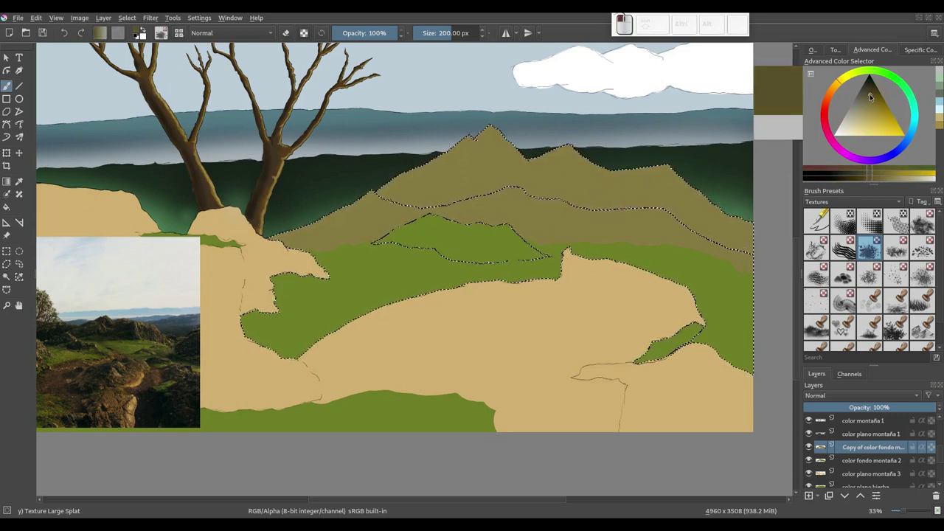
{"action": "key", "text": "shift"}
{"action": "mouse_move", "coordinate": [517, 188]}
{"action": "left_mouse_down", "text": "shift"}
{"action": "mouse_move", "coordinate": [491, 211]}
{"action": "mouse_move", "coordinate": [464, 179]}
{"action": "mouse_move", "coordinate": [347, 211]}
{"action": "mouse_move", "coordinate": [384, 233]}
{"action": "mouse_move", "coordinate": [517, 196]}
{"action": "mouse_move", "coordinate": [569, 207]}
{"action": "mouse_move", "coordinate": [631, 196]}
{"action": "left_mouse_up", "text": "shift"}
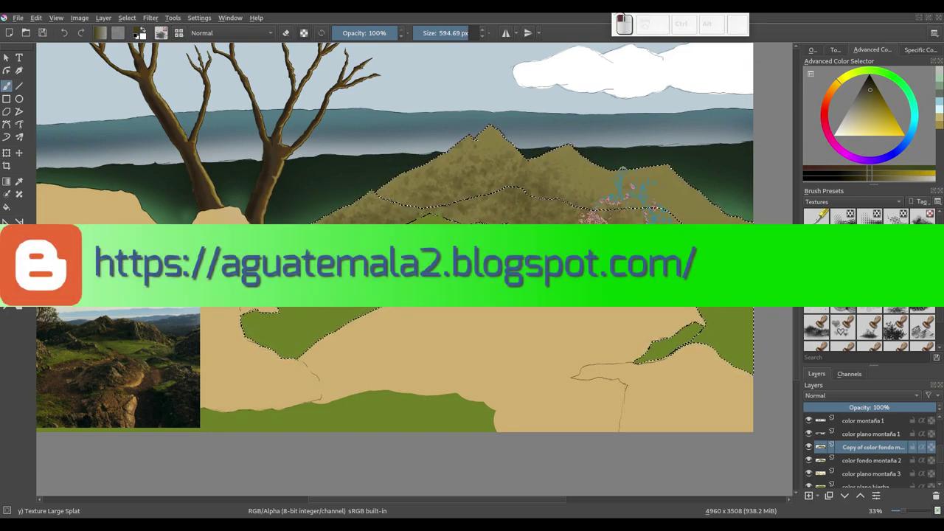
{"action": "mouse_move", "coordinate": [705, 200]}
{"action": "left_mouse_down"}
{"action": "mouse_move", "coordinate": [475, 137]}
{"action": "mouse_move", "coordinate": [380, 188]}
{"action": "left_mouse_up"}
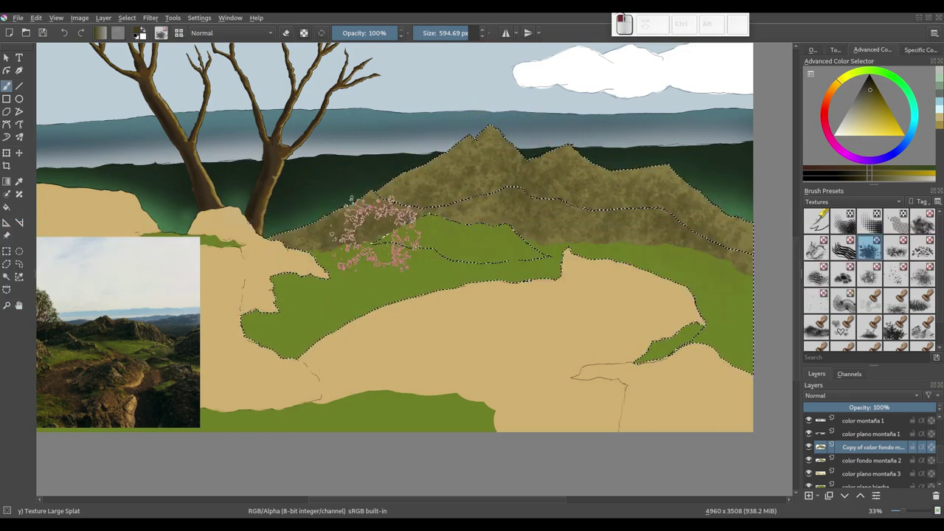
{"action": "left_click_drag", "start_coordinate": [644, 240], "coordinate": [647, 237]}
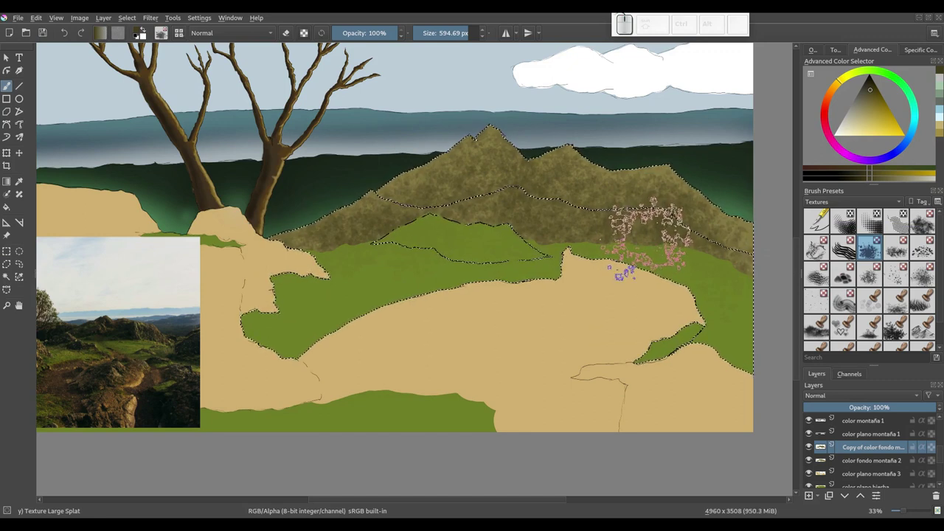
Shrink the brush to about 291 px and pick a green paint colour.
{"action": "left_click", "coordinate": [622, 219], "text": "shift"}
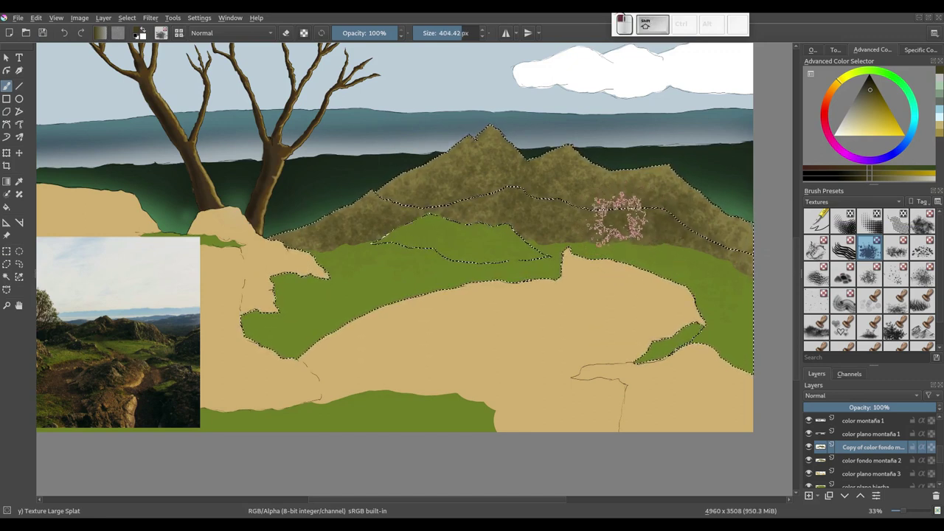
{"action": "left_click_drag", "start_coordinate": [620, 216], "coordinate": [561, 219]}
{"action": "left_click_drag", "start_coordinate": [880, 72], "coordinate": [884, 74]}
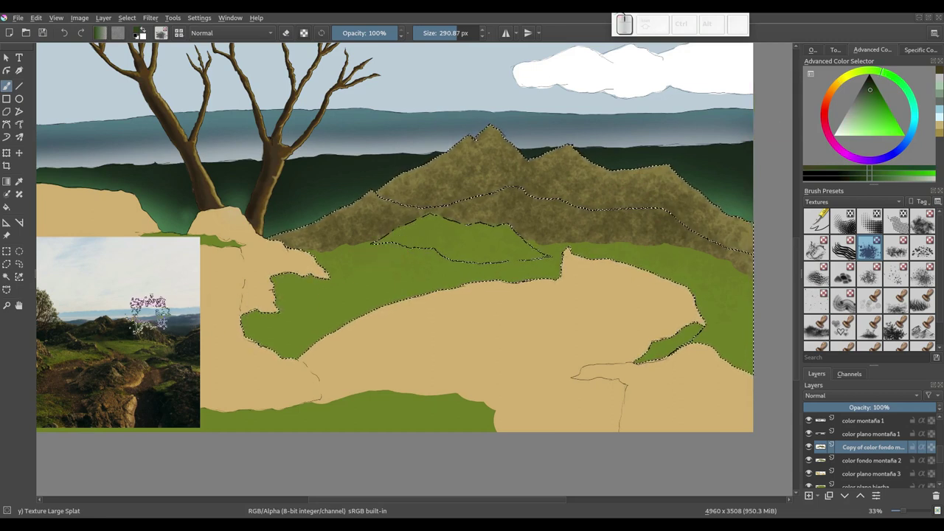
Paint pale green splat patches across the mountain slopes up to the peak.
{"action": "left_click", "coordinate": [870, 89]}
{"action": "left_click_drag", "start_coordinate": [650, 188], "coordinate": [653, 191]}
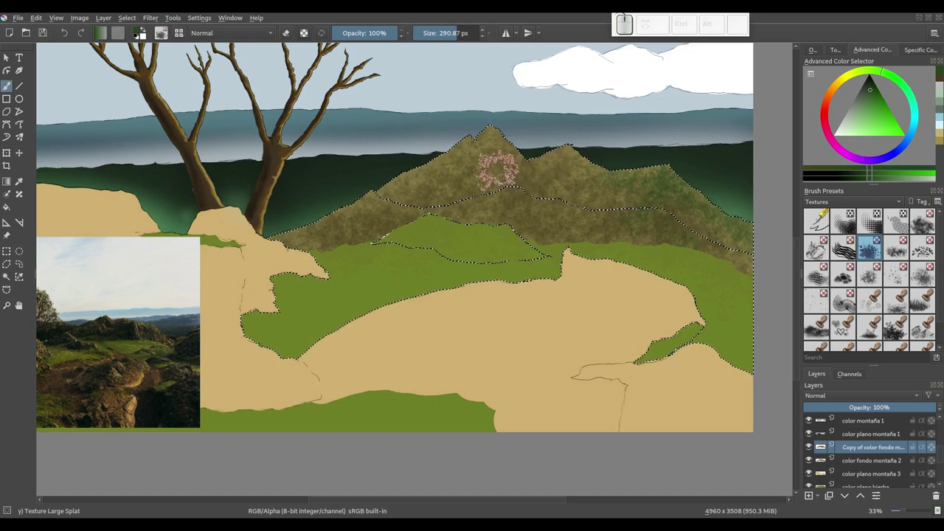
{"action": "scroll", "coordinate": [526, 174], "scroll_direction": "left", "scroll_amount": 5}
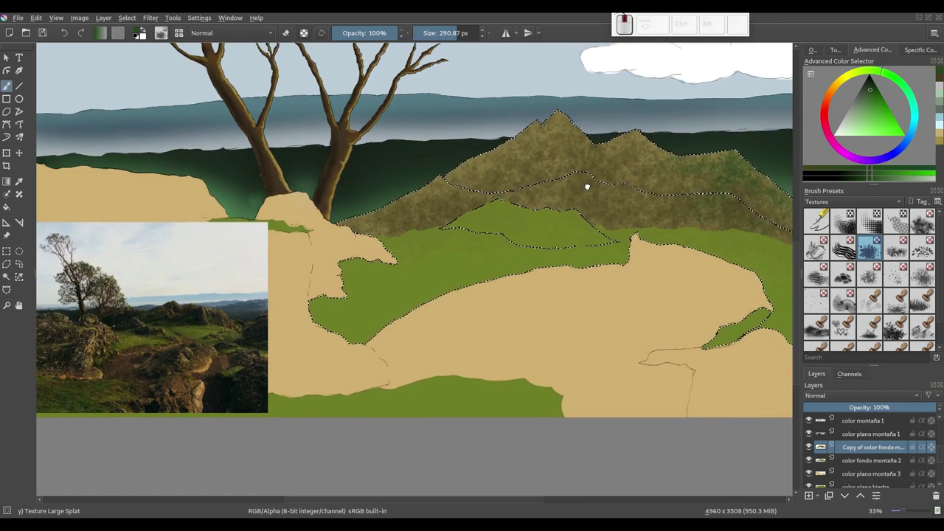
{"action": "left_click_drag", "start_coordinate": [633, 156], "coordinate": [640, 159]}
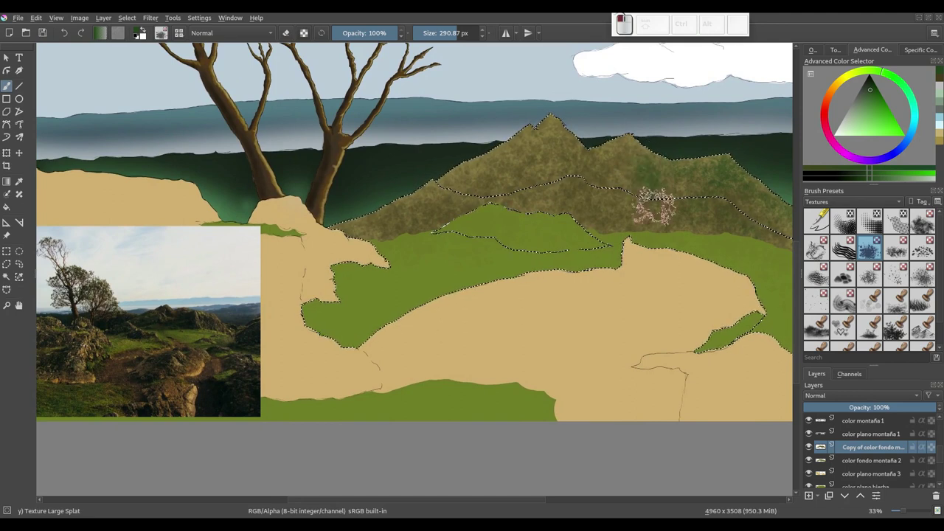
{"action": "left_click_drag", "start_coordinate": [631, 151], "coordinate": [535, 162]}
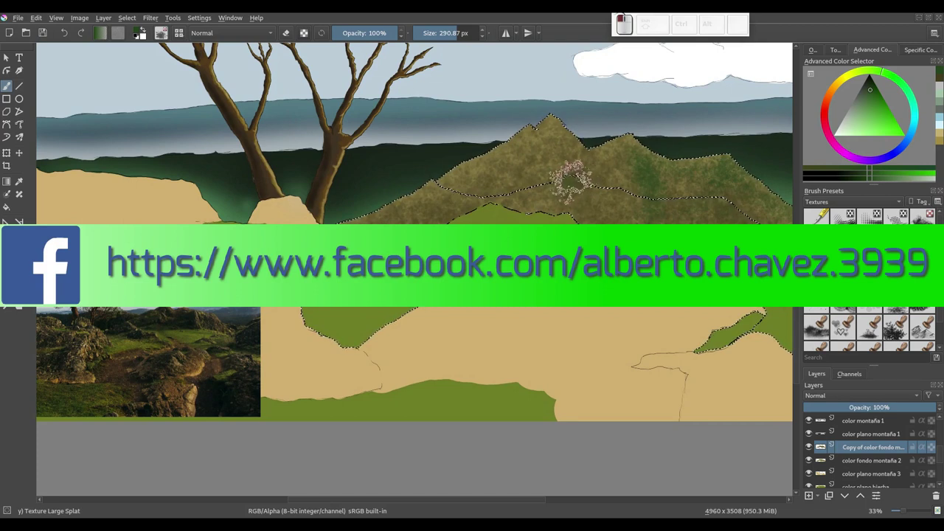
{"action": "left_click_drag", "start_coordinate": [566, 181], "coordinate": [555, 169]}
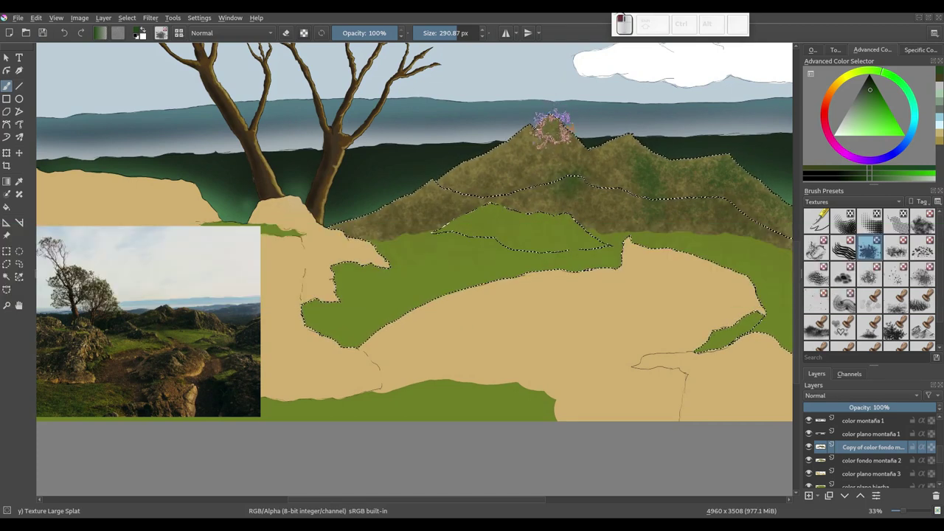
{"action": "left_click_drag", "start_coordinate": [554, 127], "coordinate": [549, 125]}
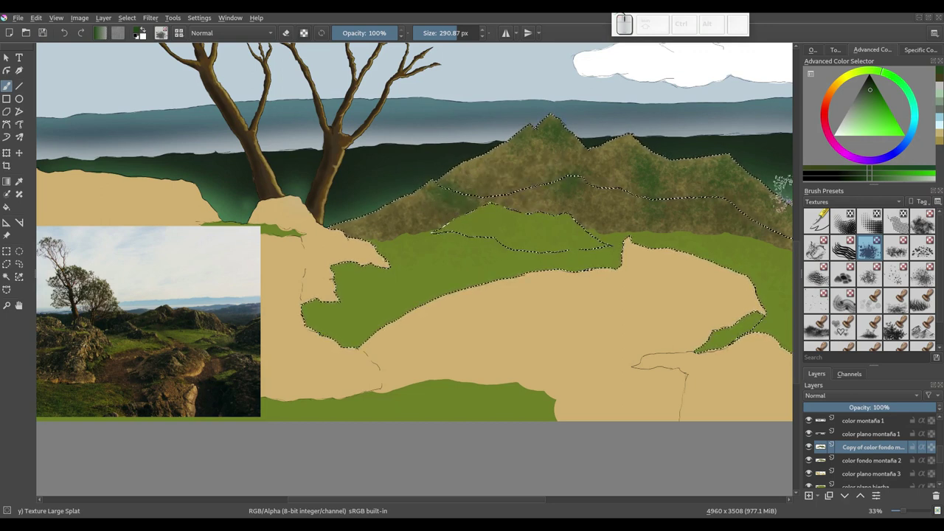
Undo the last splat, shrink the brush to about 180 px, and choose a darker green.
{"action": "key", "text": "ctrl+z"}
{"action": "left_click_drag", "start_coordinate": [454, 195], "coordinate": [366, 214]}
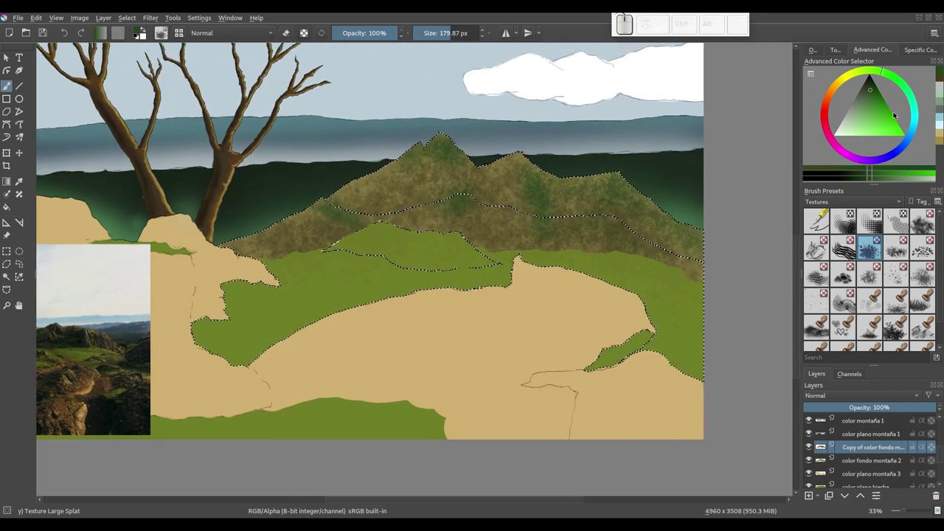
{"action": "left_click_drag", "start_coordinate": [674, 170], "coordinate": [732, 172]}
{"action": "left_click", "coordinate": [871, 87]}
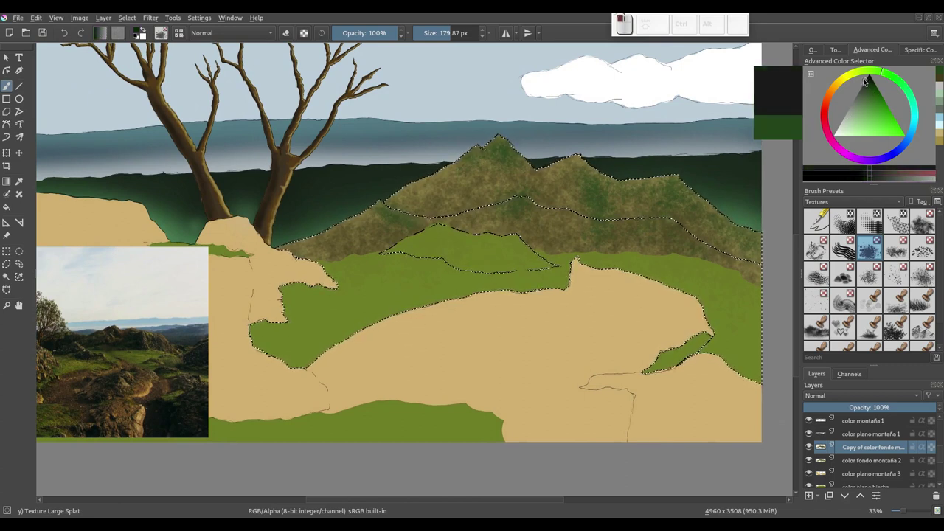
Enlarge the brush to about 237 px and splat dark green near the mountain peak.
{"action": "left_click_drag", "start_coordinate": [870, 86], "coordinate": [865, 79]}
{"action": "left_click_drag", "start_coordinate": [380, 226], "coordinate": [446, 213]}
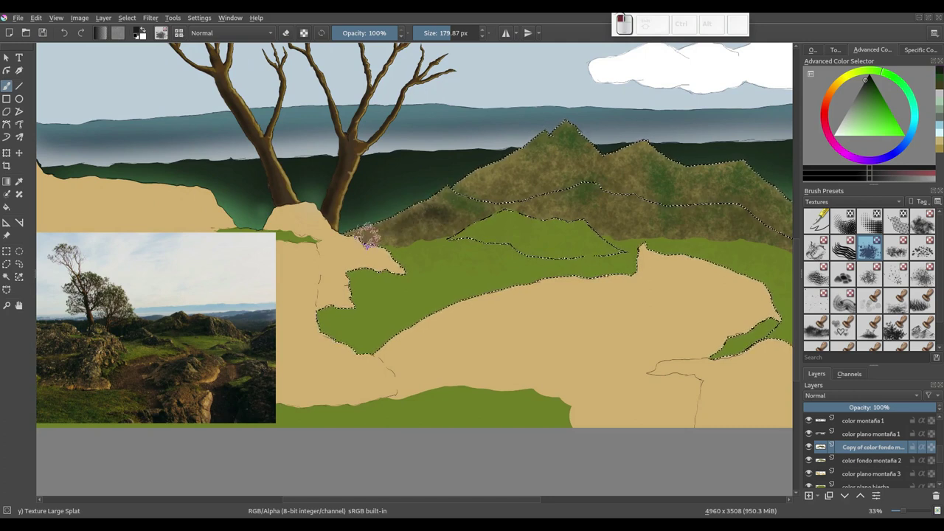
{"action": "left_click_drag", "start_coordinate": [467, 222], "coordinate": [425, 213]}
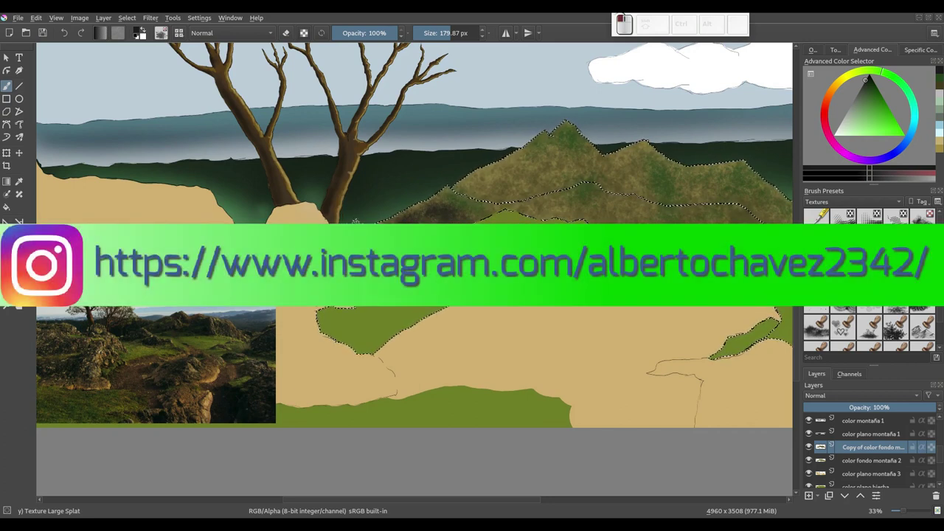
{"action": "left_click_drag", "start_coordinate": [511, 170], "coordinate": [546, 169]}
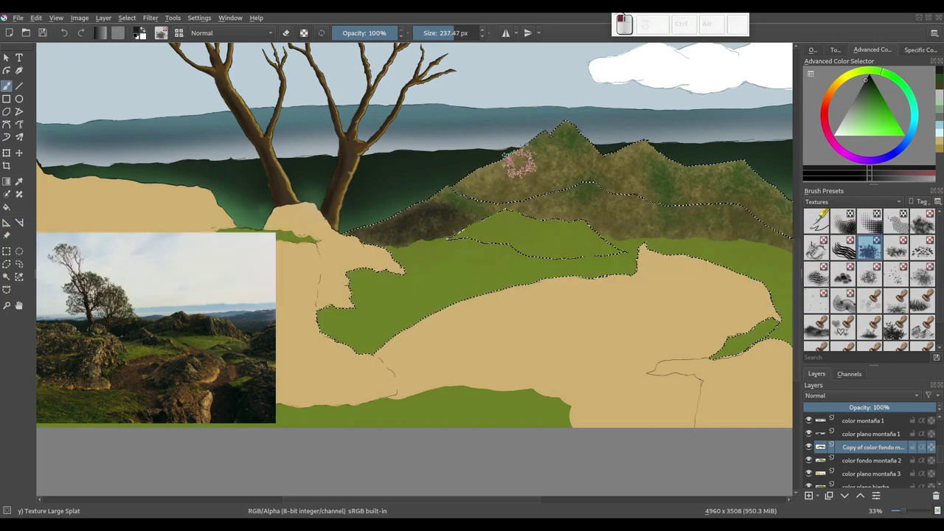
{"action": "left_click_drag", "start_coordinate": [541, 164], "coordinate": [535, 156]}
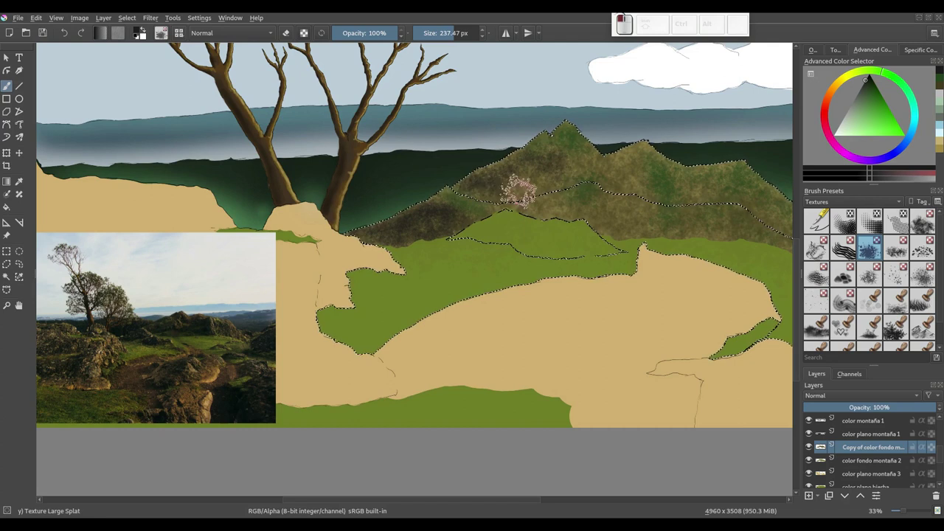
{"action": "left_click_drag", "start_coordinate": [526, 160], "coordinate": [510, 164]}
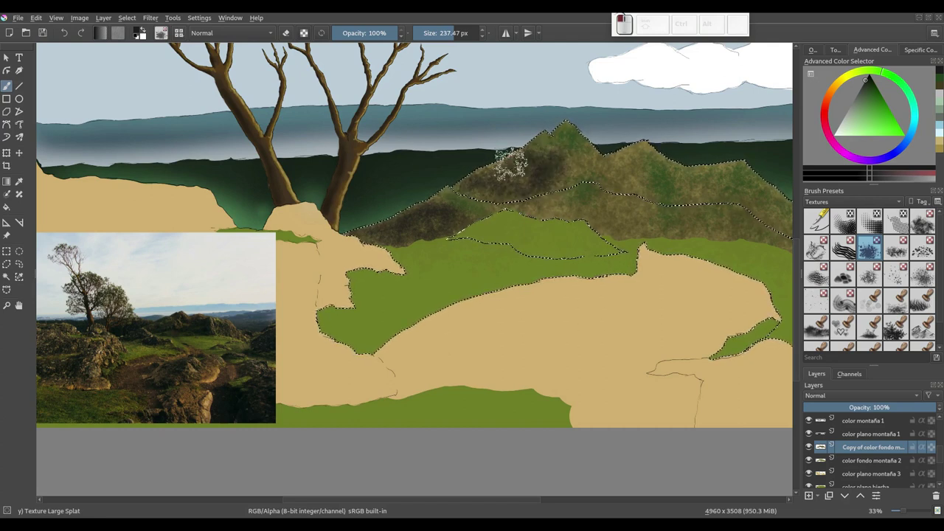
{"action": "mouse_move", "coordinate": [465, 183]}
{"action": "left_mouse_down"}
{"action": "mouse_move", "coordinate": [523, 185]}
{"action": "mouse_move", "coordinate": [543, 204]}
{"action": "mouse_move", "coordinate": [557, 182]}
{"action": "left_mouse_up"}
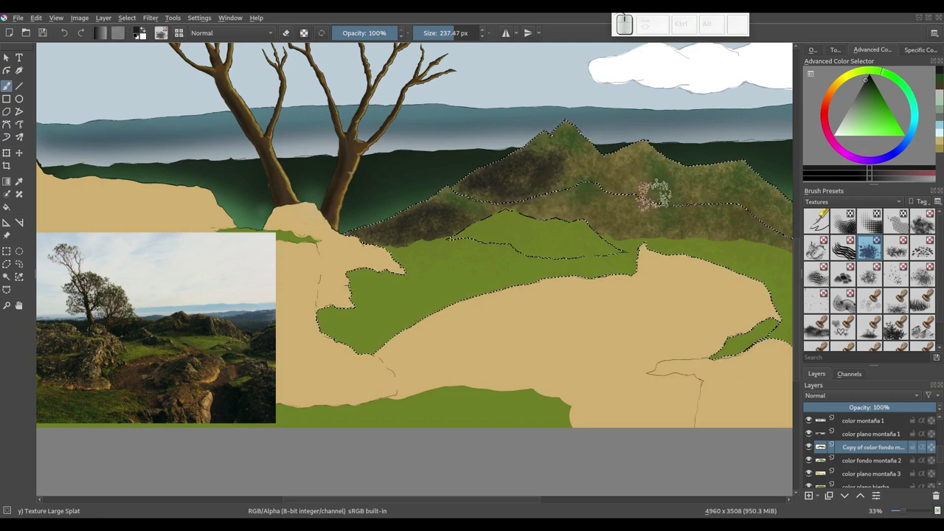
Spread dark green splats over the hill slopes, peak ridge and right slope.
{"action": "left_click_drag", "start_coordinate": [664, 185], "coordinate": [626, 151]}
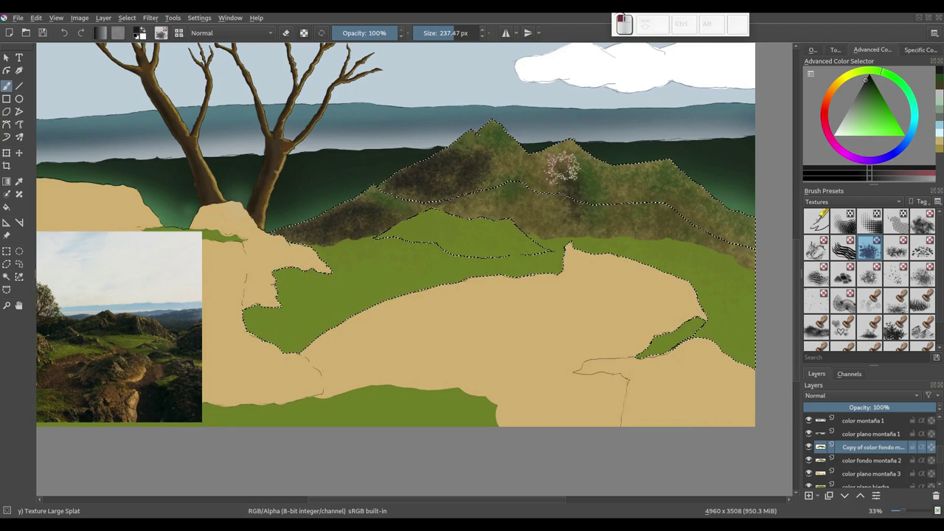
{"action": "mouse_move", "coordinate": [559, 172]}
{"action": "left_mouse_down"}
{"action": "mouse_move", "coordinate": [533, 173]}
{"action": "mouse_move", "coordinate": [565, 211]}
{"action": "left_mouse_up"}
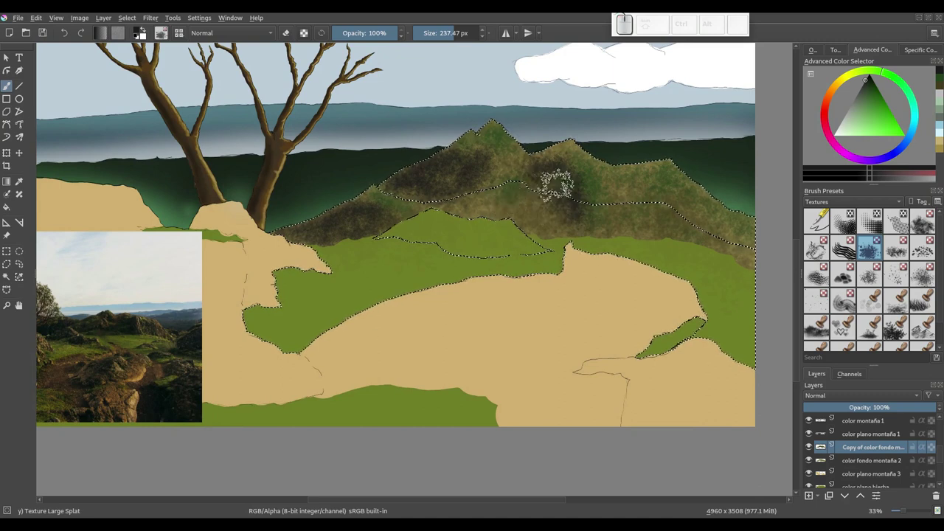
{"action": "left_click_drag", "start_coordinate": [633, 200], "coordinate": [520, 161]}
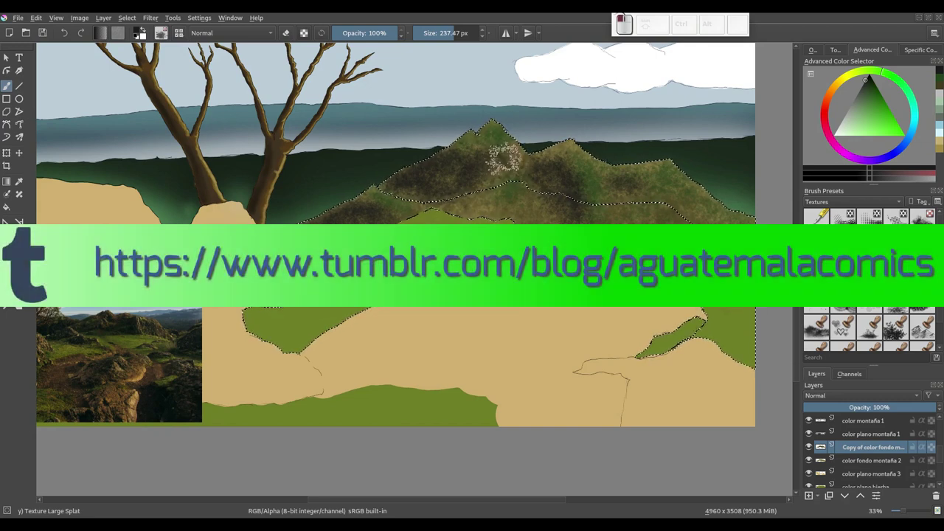
{"action": "mouse_move", "coordinate": [506, 159]}
{"action": "left_mouse_down"}
{"action": "mouse_move", "coordinate": [474, 140]}
{"action": "mouse_move", "coordinate": [500, 158]}
{"action": "mouse_move", "coordinate": [468, 143]}
{"action": "mouse_move", "coordinate": [440, 169]}
{"action": "mouse_move", "coordinate": [481, 155]}
{"action": "mouse_move", "coordinate": [509, 196]}
{"action": "mouse_move", "coordinate": [478, 205]}
{"action": "left_mouse_up"}
{"action": "mouse_move", "coordinate": [529, 222]}
{"action": "left_mouse_down"}
{"action": "mouse_move", "coordinate": [576, 177]}
{"action": "mouse_move", "coordinate": [626, 174]}
{"action": "mouse_move", "coordinate": [625, 184]}
{"action": "mouse_move", "coordinate": [612, 179]}
{"action": "mouse_move", "coordinate": [624, 217]}
{"action": "mouse_move", "coordinate": [656, 169]}
{"action": "mouse_move", "coordinate": [643, 177]}
{"action": "mouse_move", "coordinate": [691, 199]}
{"action": "left_mouse_up"}
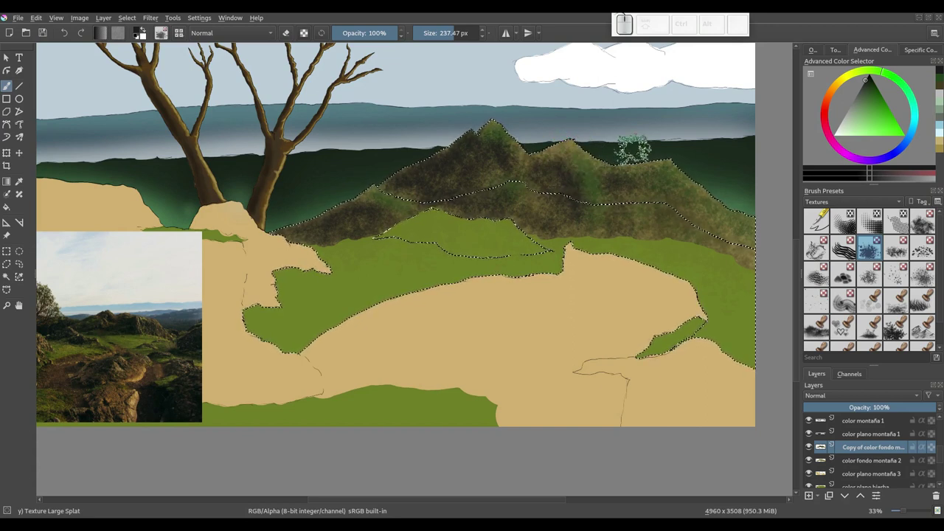
{"action": "left_click_drag", "start_coordinate": [703, 207], "coordinate": [710, 210]}
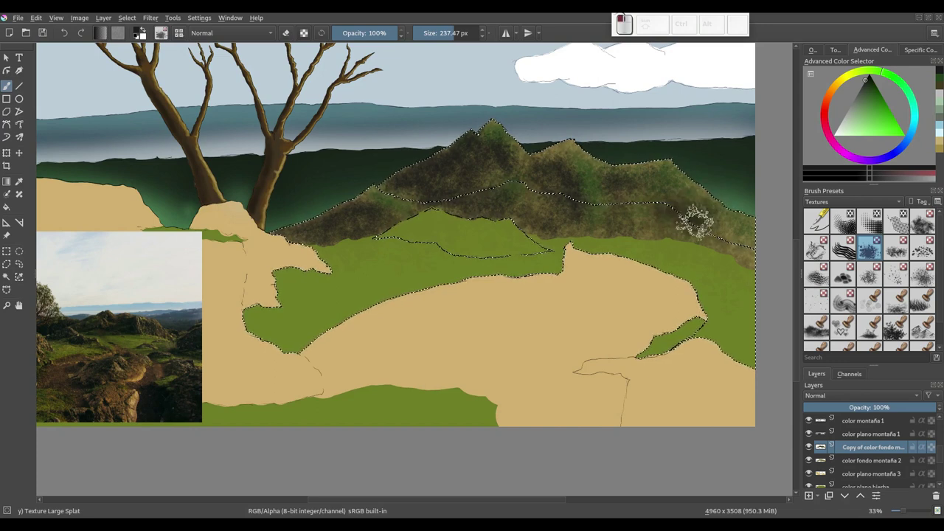
{"action": "mouse_move", "coordinate": [653, 205]}
{"action": "left_mouse_down"}
{"action": "mouse_move", "coordinate": [550, 217]}
{"action": "mouse_move", "coordinate": [468, 274]}
{"action": "mouse_move", "coordinate": [456, 244]}
{"action": "left_mouse_up"}
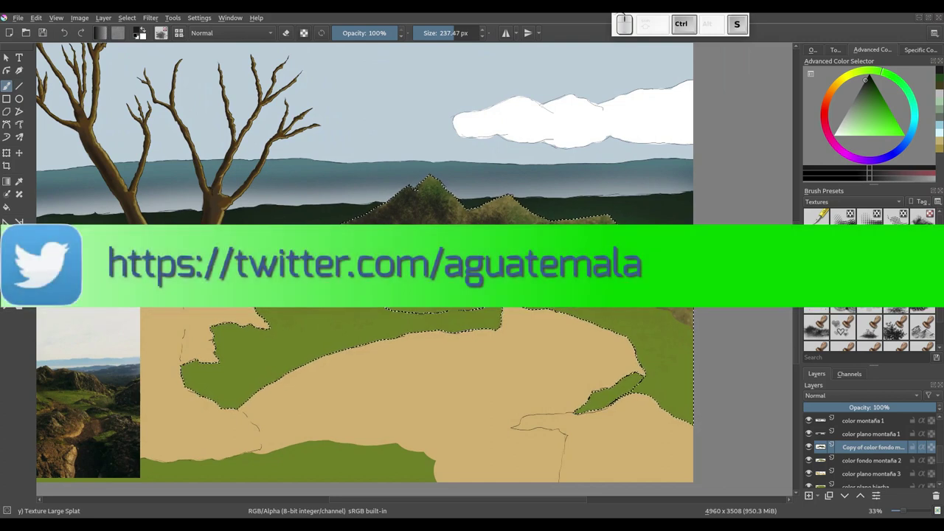
Save the painting with Ctrl+S, then zoom in to inspect the textured mountains.
{"action": "key", "text": "ctrl+s"}
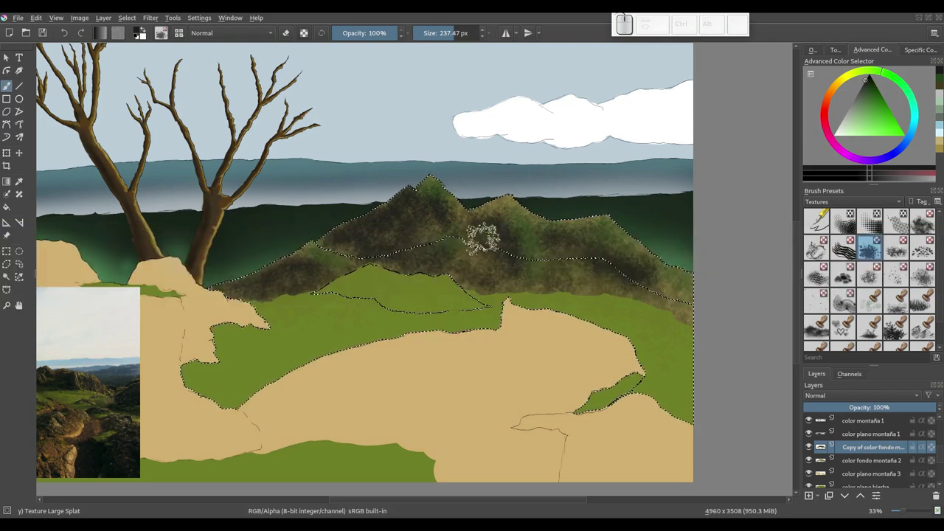
{"action": "scroll", "coordinate": [483, 233], "scroll_direction": "up", "scroll_amount": 1}
{"action": "scroll", "coordinate": [506, 232], "scroll_direction": "up", "scroll_amount": 1}
{"action": "mouse_move", "coordinate": [555, 214]}
{"action": "left_mouse_down"}
{"action": "mouse_move", "coordinate": [512, 217]}
{"action": "mouse_move", "coordinate": [531, 204]}
{"action": "mouse_move", "coordinate": [519, 210]}
{"action": "left_mouse_up"}
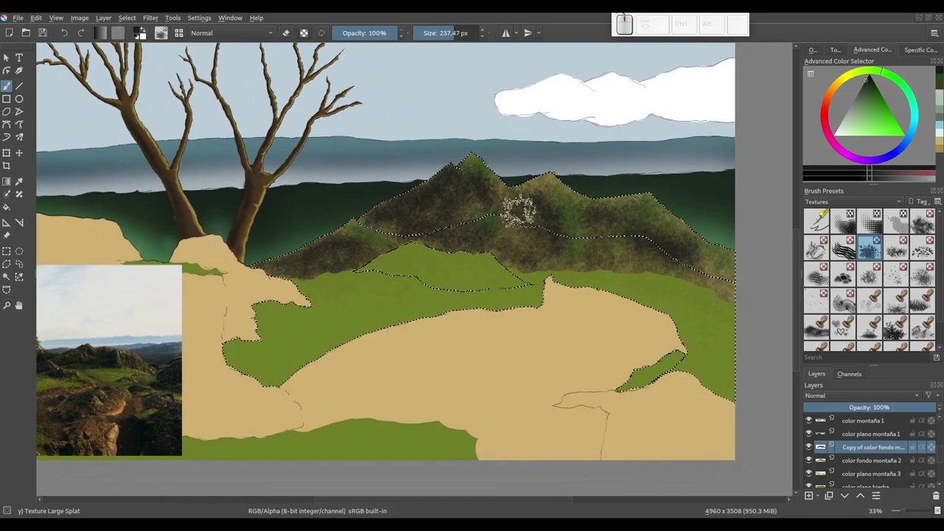